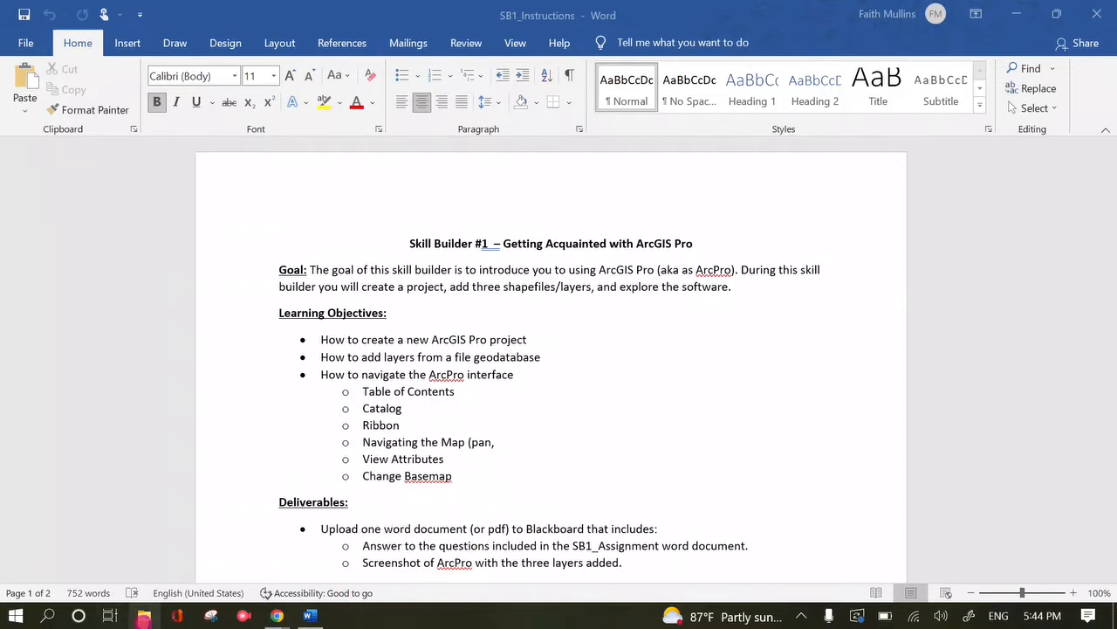
# Create a new folder named GIS1 on the desktop.
pyautogui.click(144, 616)
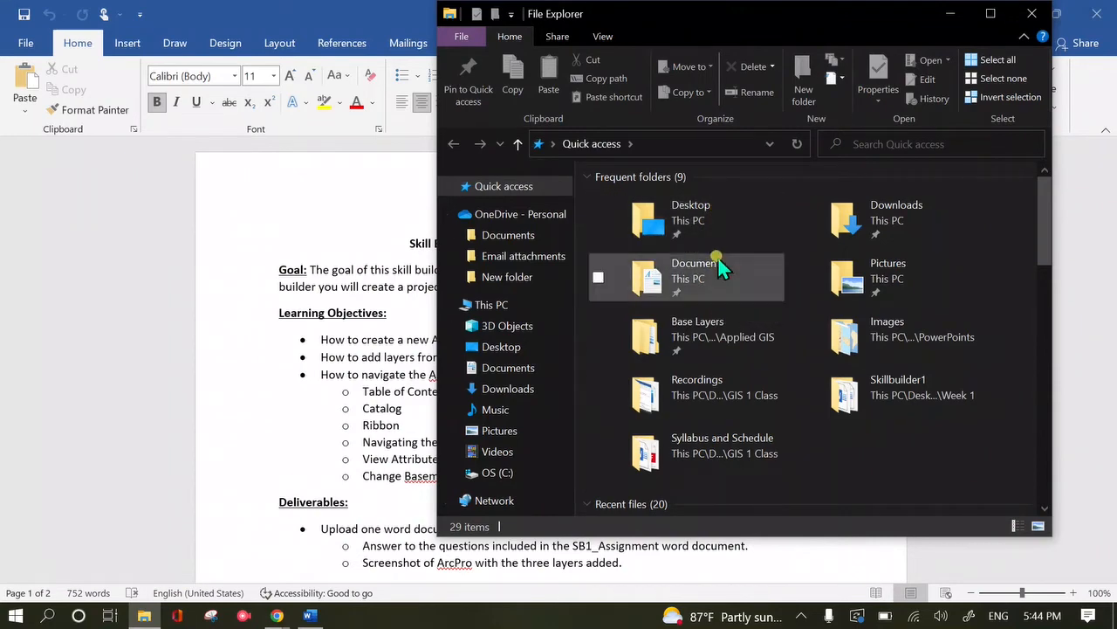
pyautogui.click(1023, 21)
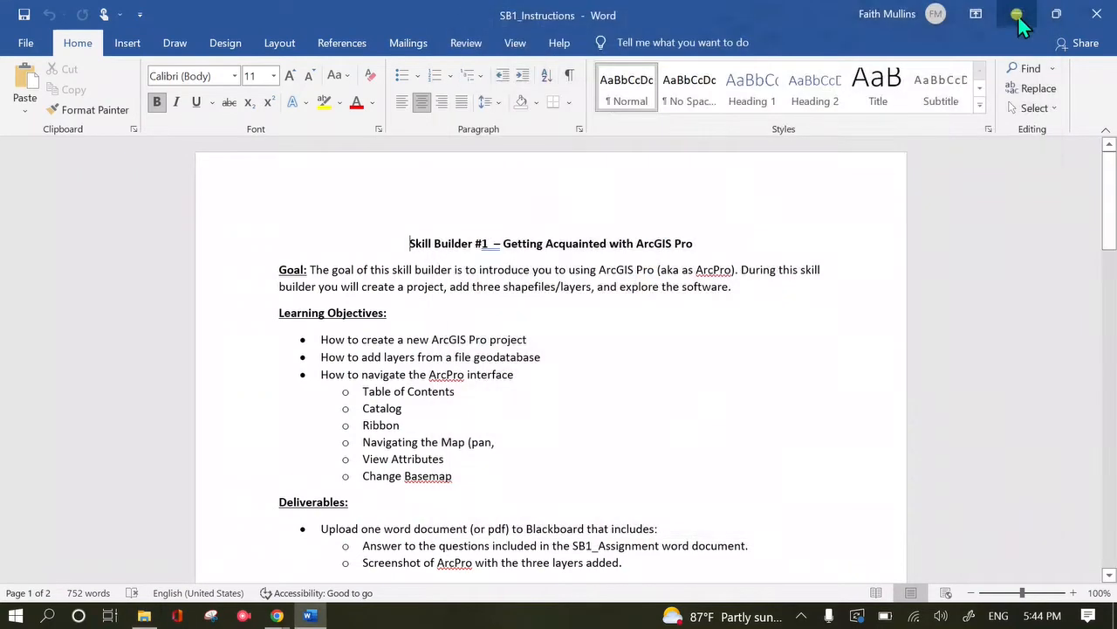
pyautogui.click(1018, 17)
pyautogui.rightClick(379, 347)
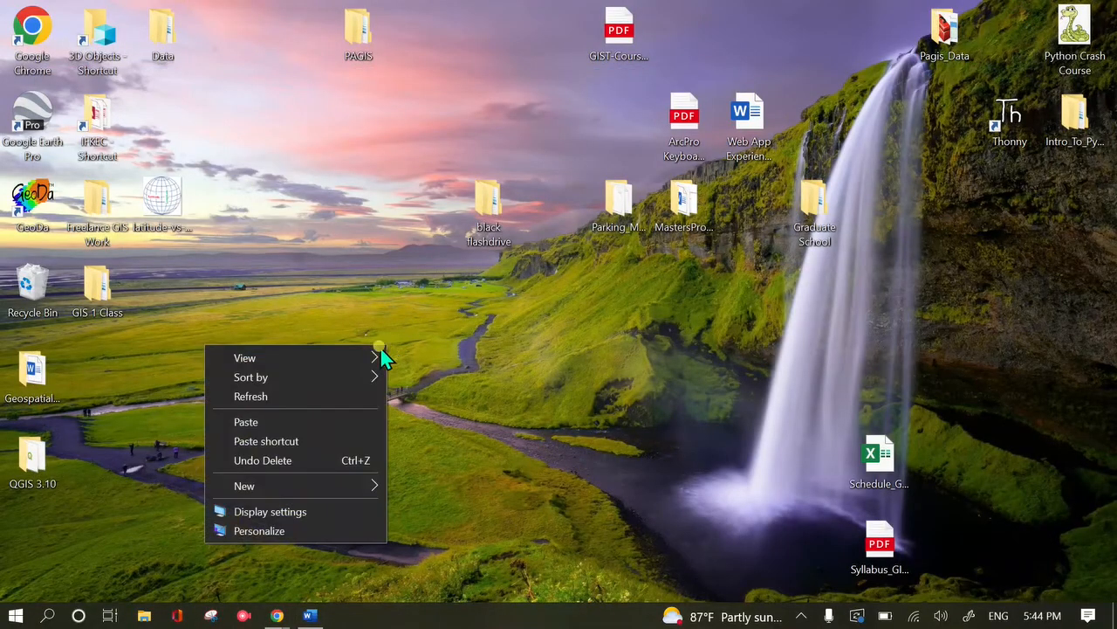
pyautogui.moveTo(325, 487)
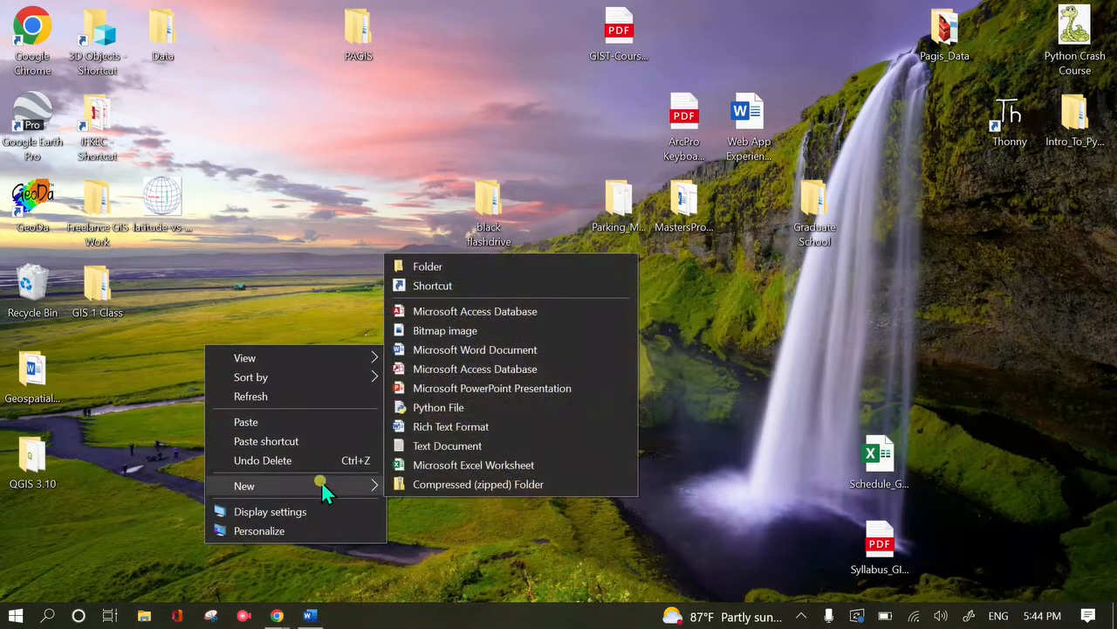
pyautogui.click(530, 267)
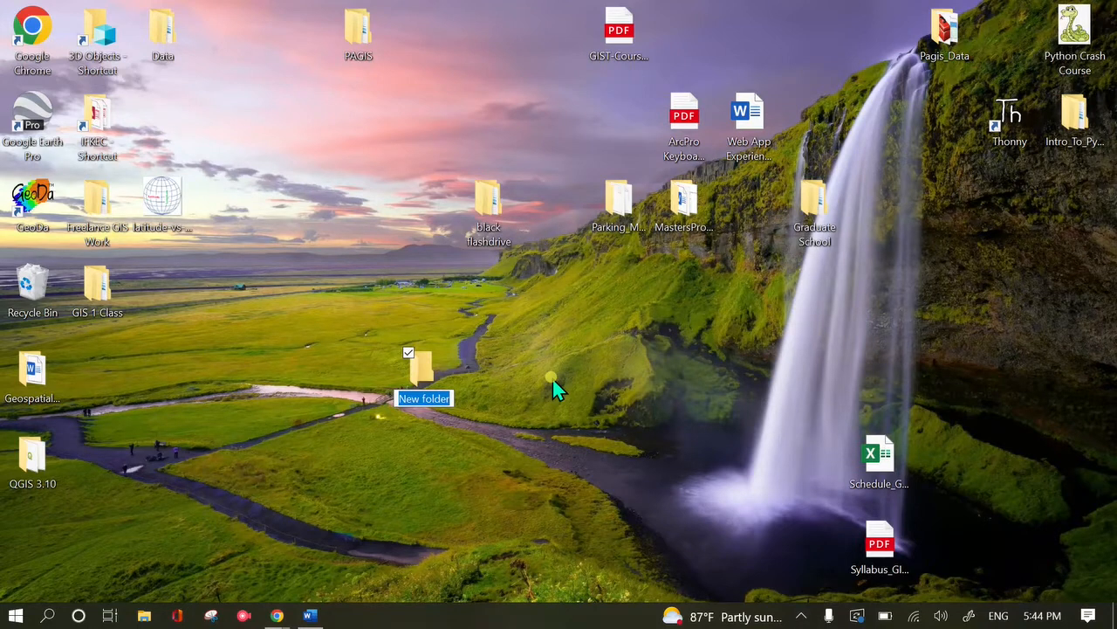
pyautogui.write('GIS')
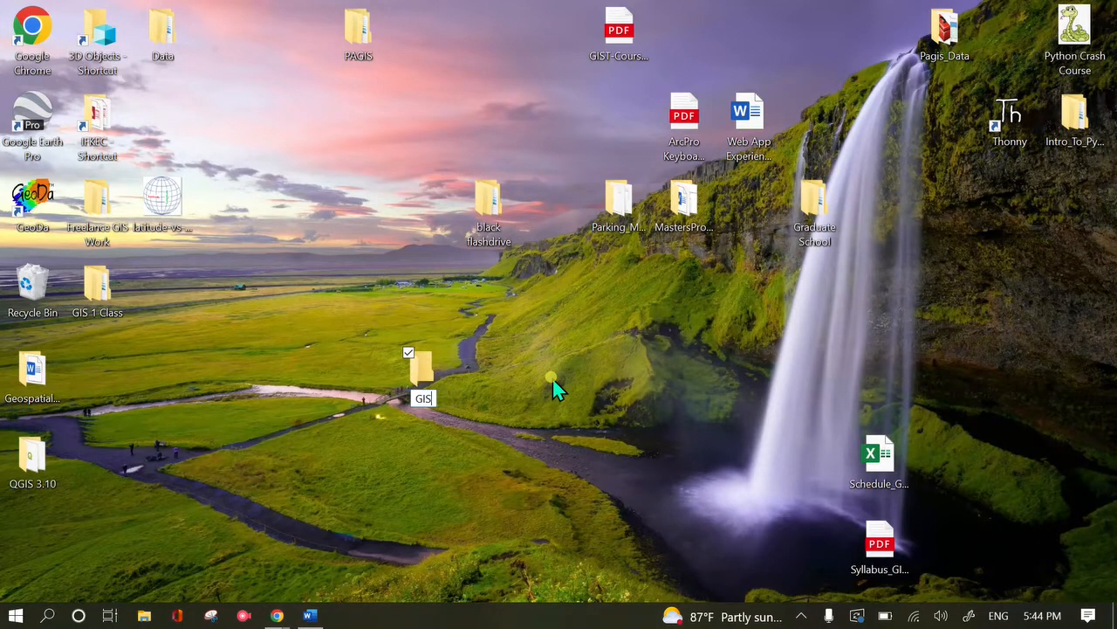
pyautogui.write('1')
pyautogui.press('Return')
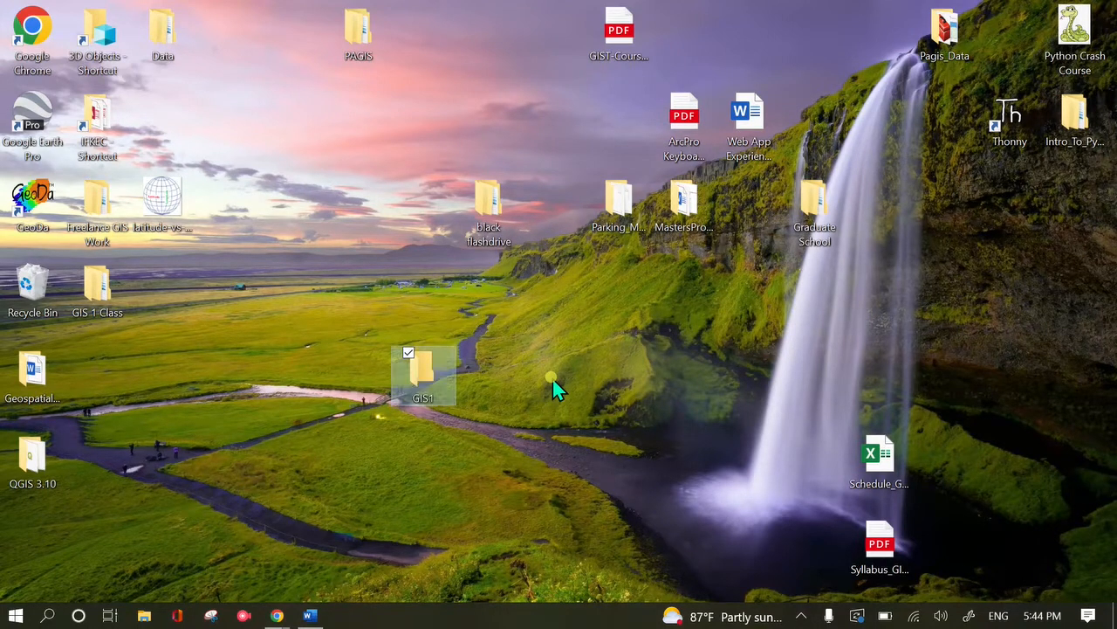
pyautogui.click(381, 434)
# Open the GIS1 folder and create a subfolder named SkillBuilders in it.
pyautogui.click(424, 369)
pyautogui.doubleClick(423, 371)
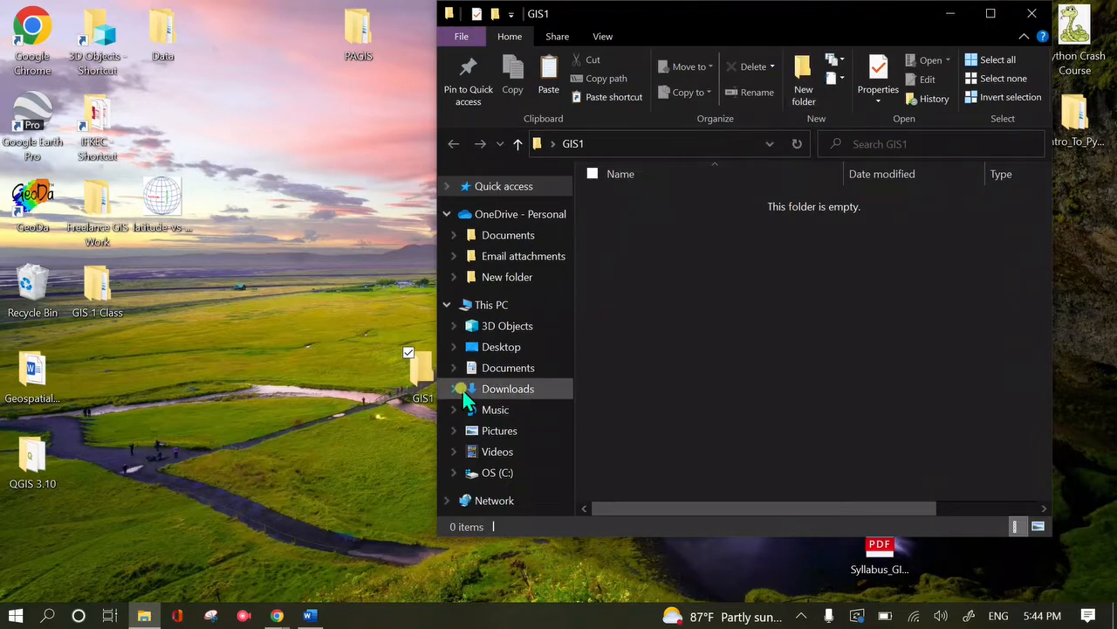
pyautogui.click(807, 83)
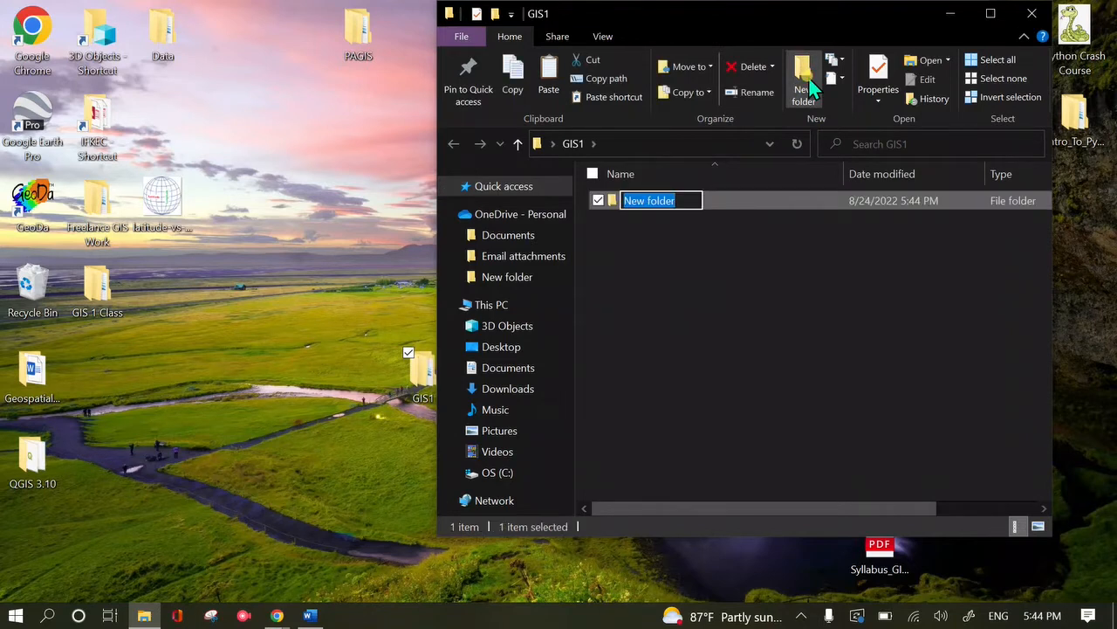
pyautogui.write('Sk')
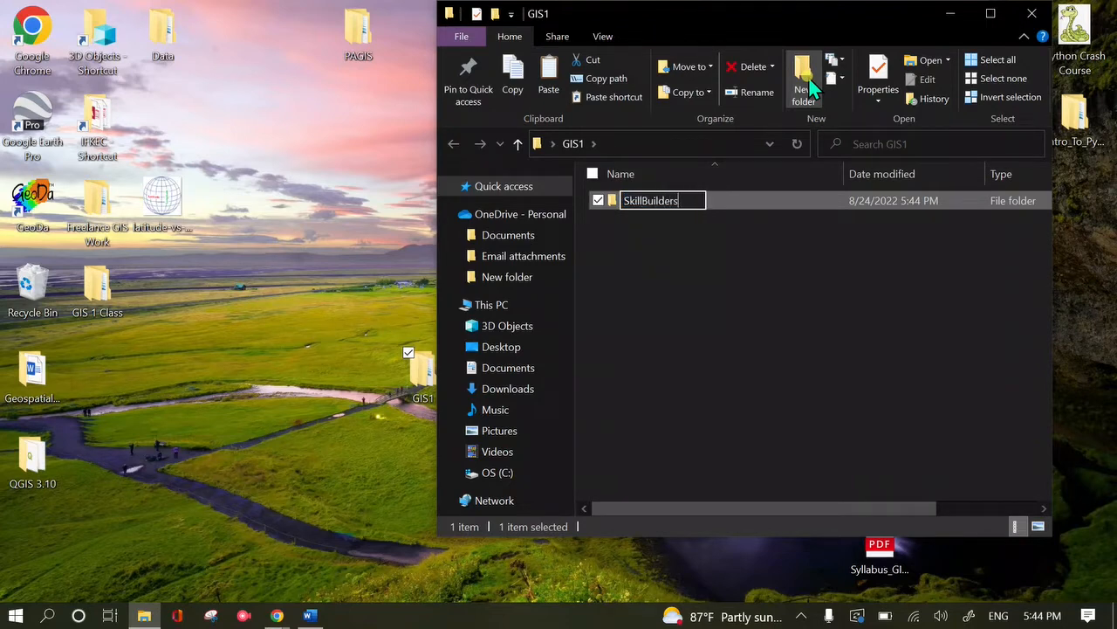
pyautogui.write('illBuilders')
pyautogui.press('Return')
# Create a folder named SB1 inside the SkillBuilders folder and close the folder window.
pyautogui.doubleClick(688, 205)
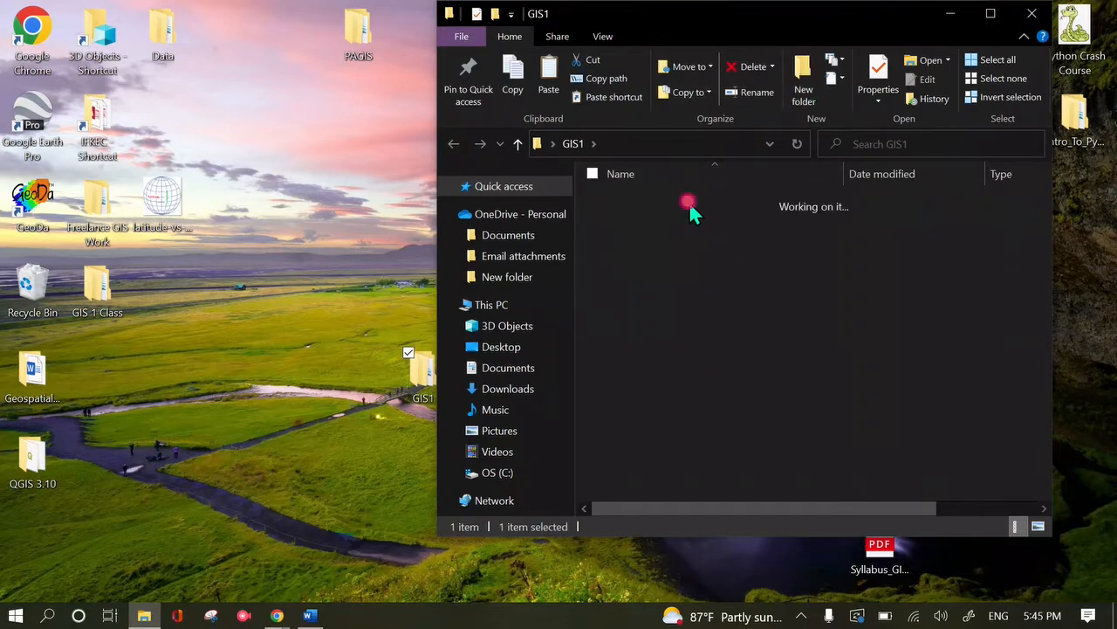
pyautogui.click(804, 88)
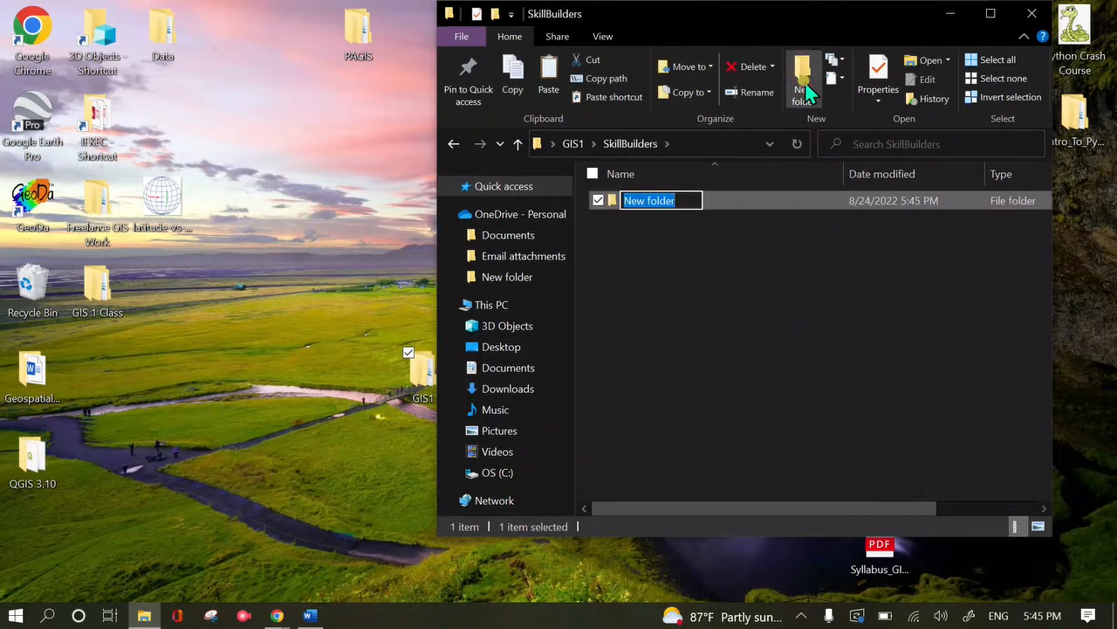
pyautogui.write('S')
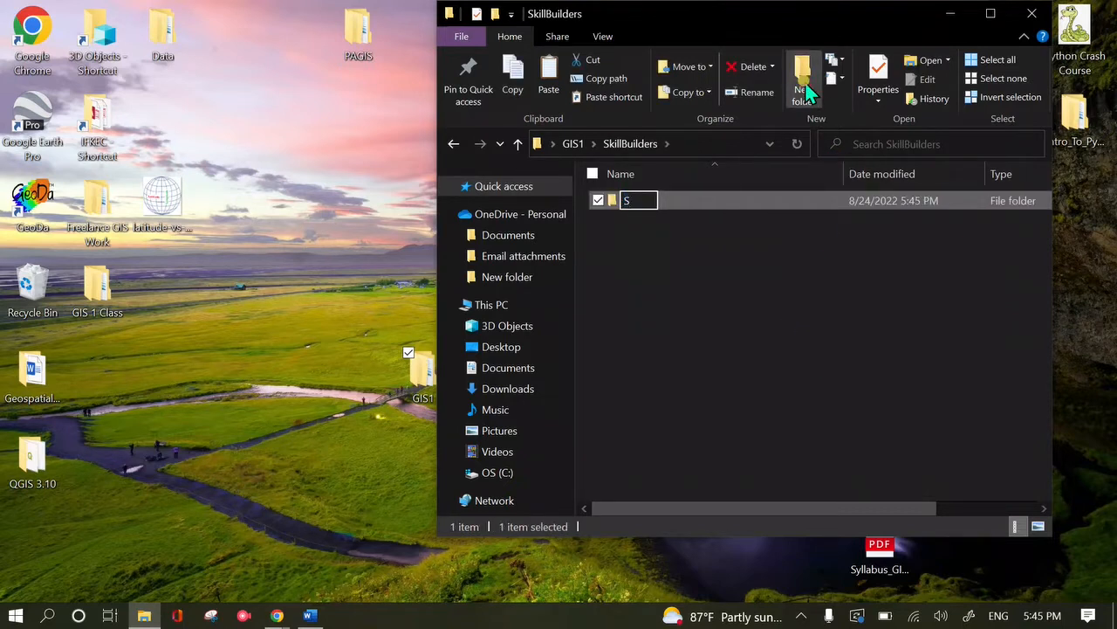
pyautogui.write('B1')
pyautogui.press('Return')
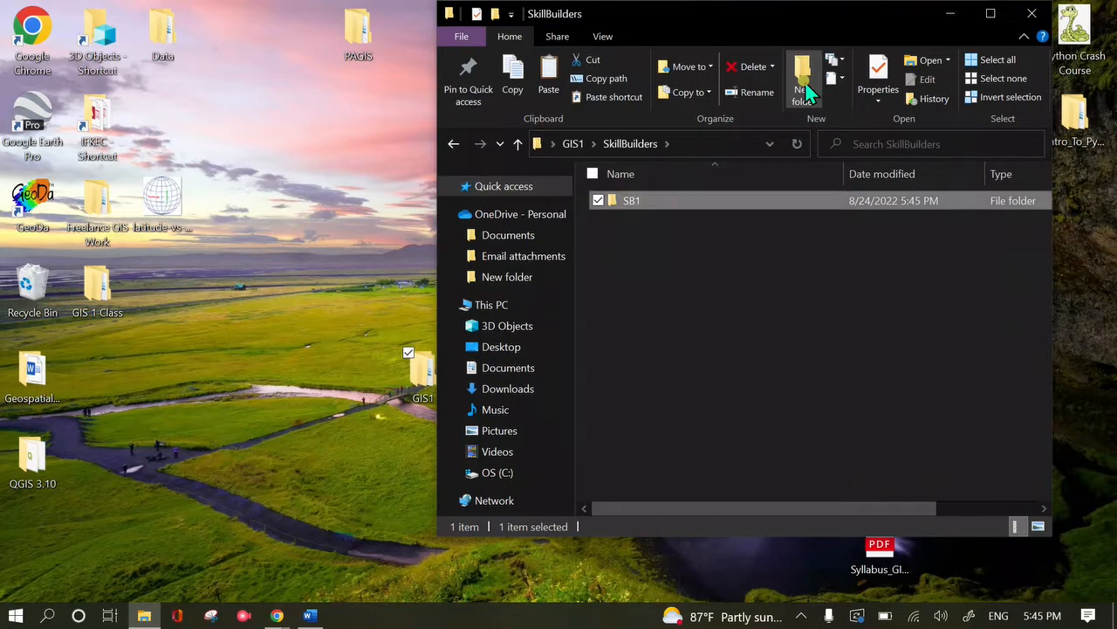
pyautogui.click(1046, 14)
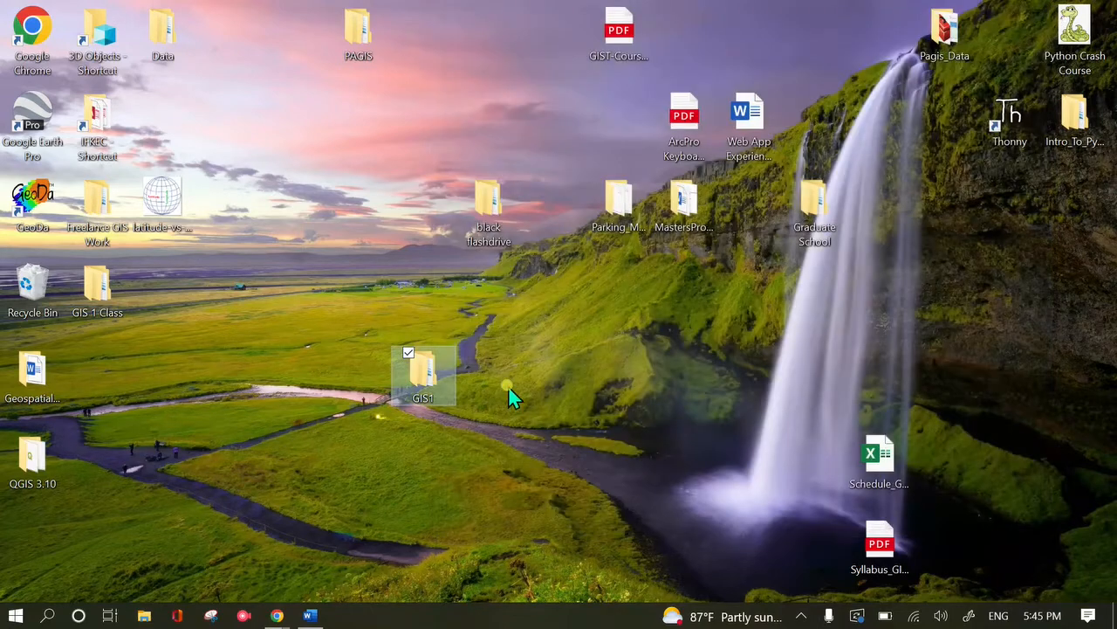
# Switch to the Blackboard course in Chrome and download SB1_Data from Skill Builder #1 in the Unit 1, Week 1 content.
pyautogui.moveTo(286, 618)
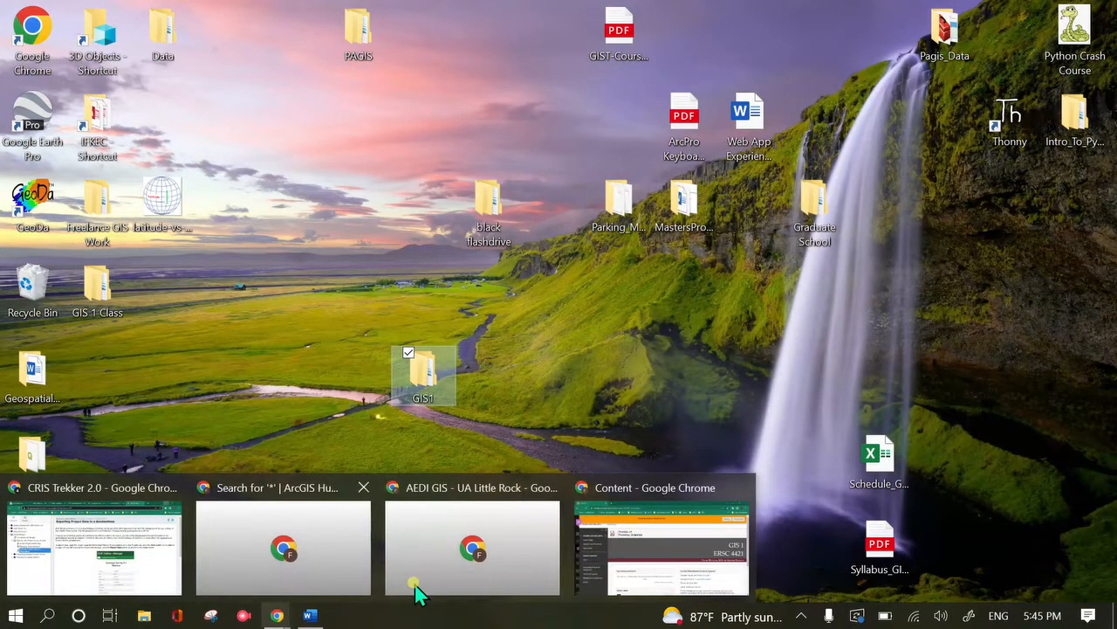
pyautogui.click(631, 576)
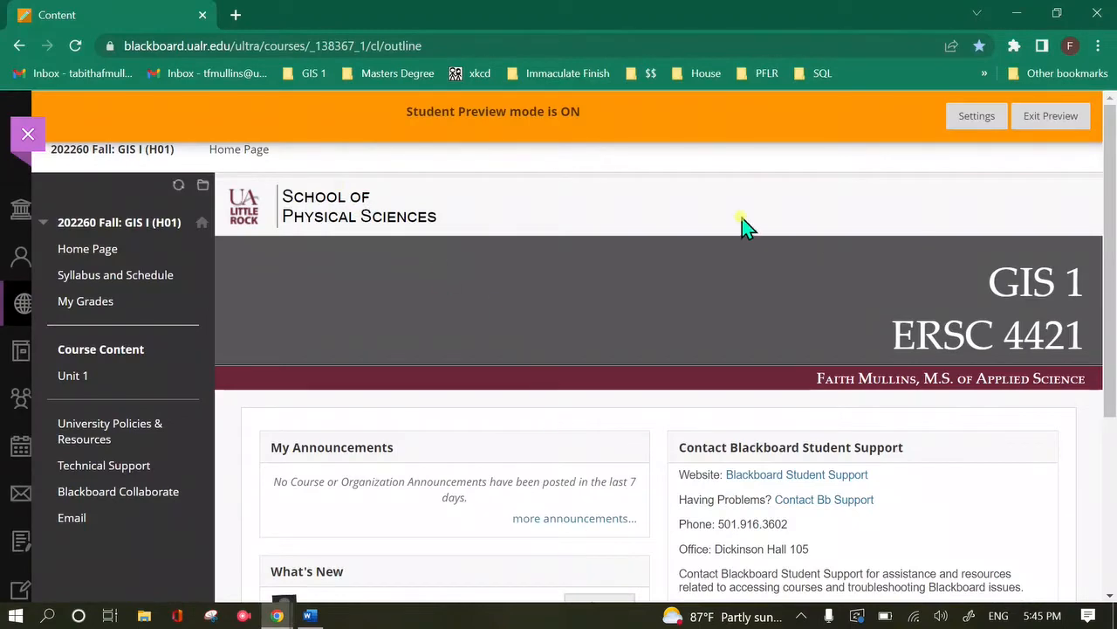
pyautogui.click(74, 377)
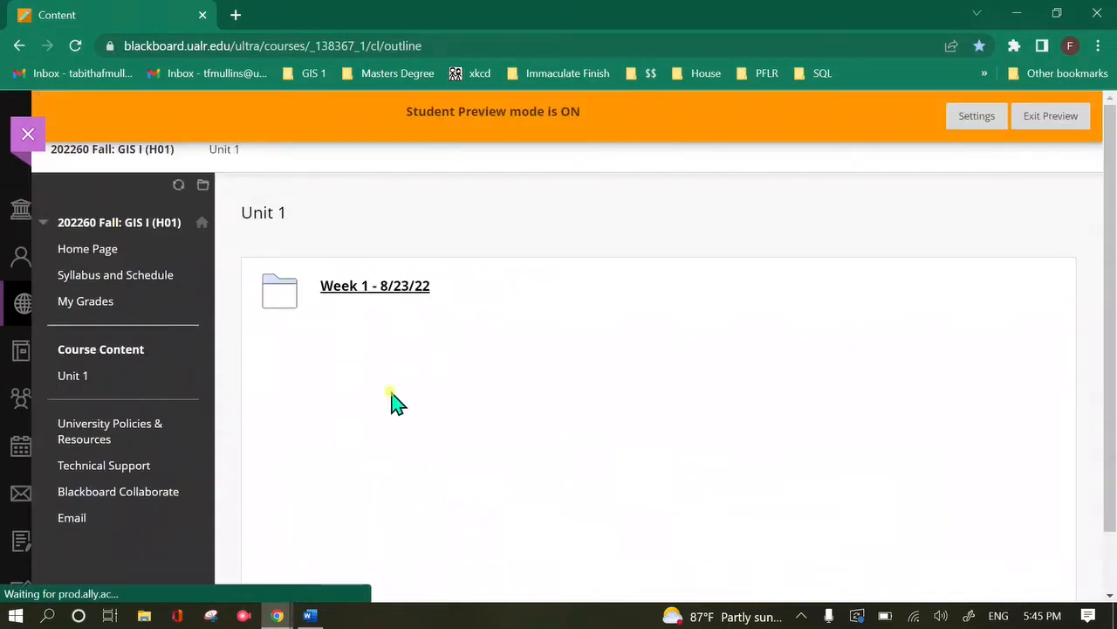
pyautogui.click(370, 288)
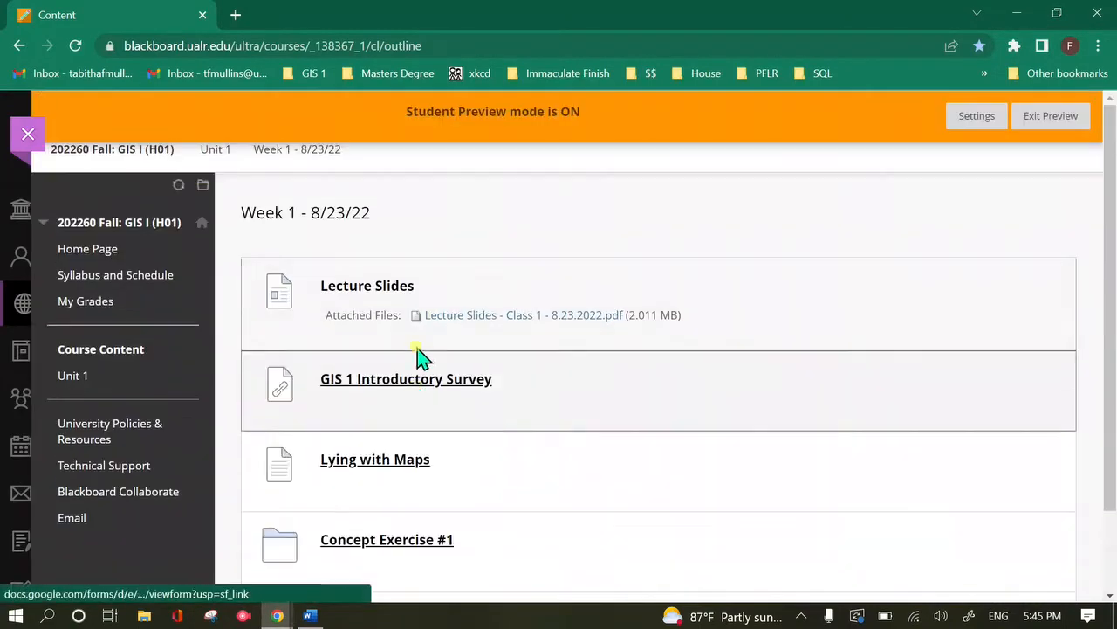
pyautogui.scroll(-2, 471, 472)
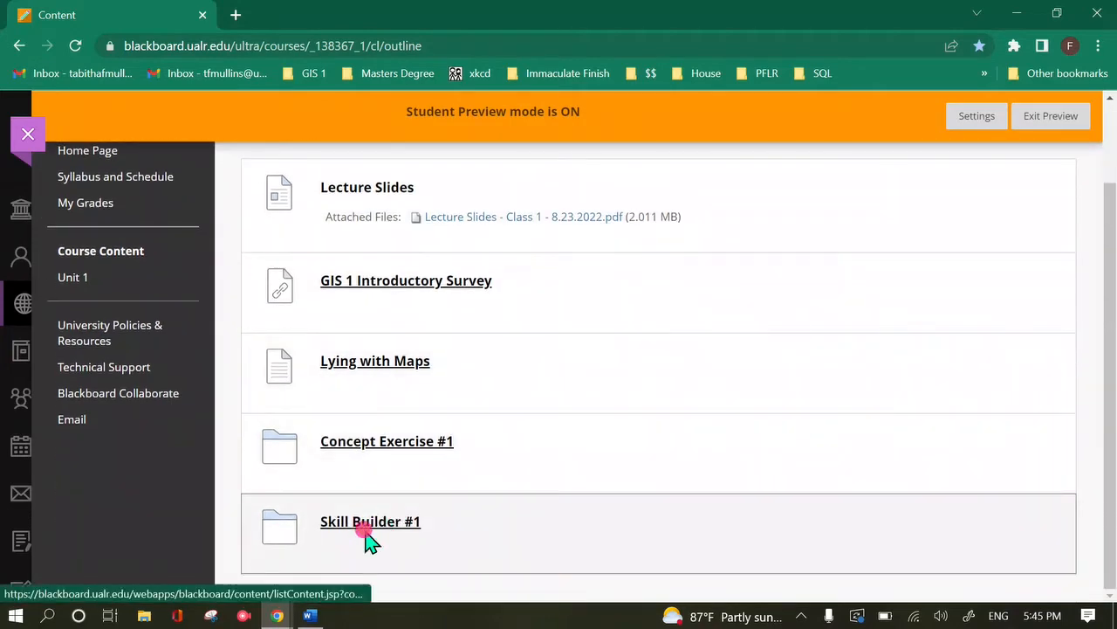
pyautogui.click(362, 525)
pyautogui.click(340, 304)
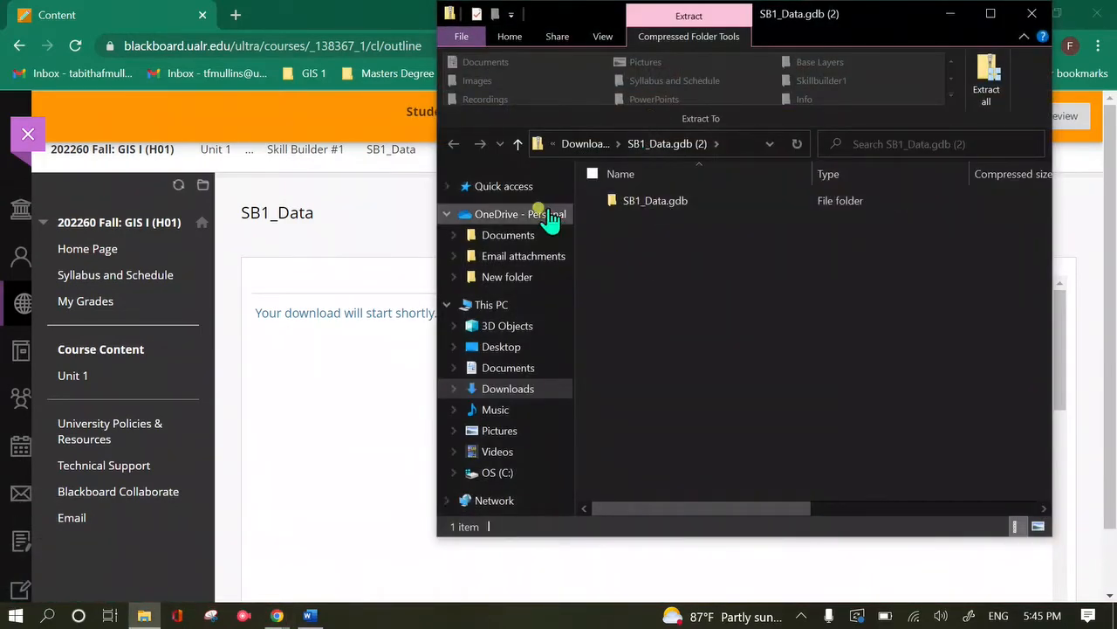
# Move the downloaded SB1_Data.gdb (2) zip file from Downloads into the GIS1 desktop folder and close the Downloads window.
pyautogui.click(491, 390)
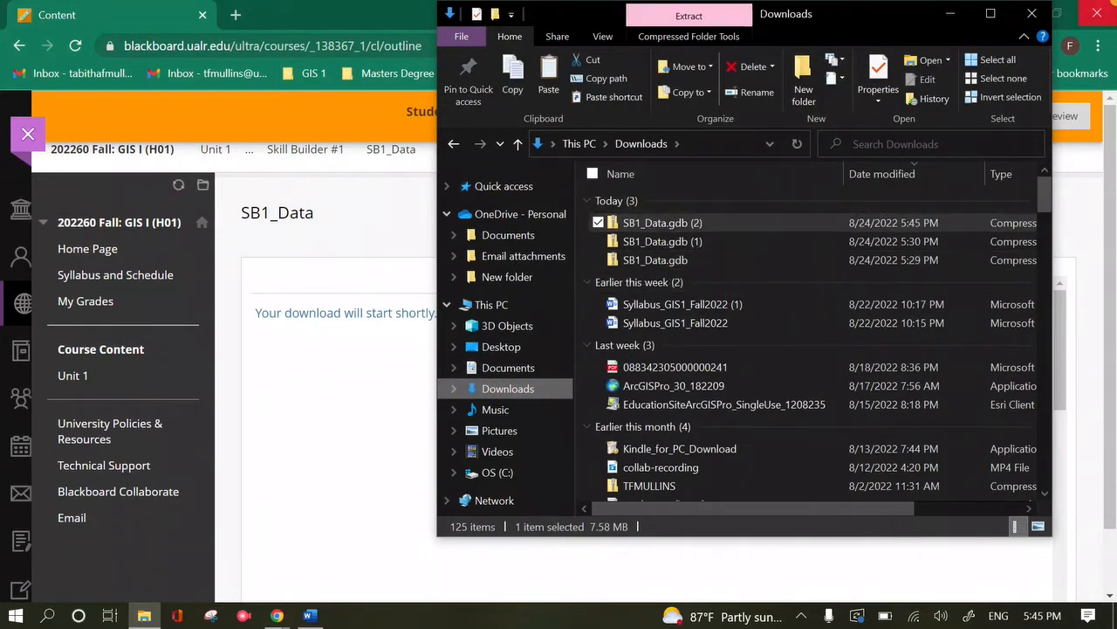
pyautogui.moveTo(901, 17); pyautogui.dragTo(877, 65)
pyautogui.click(1016, 13)
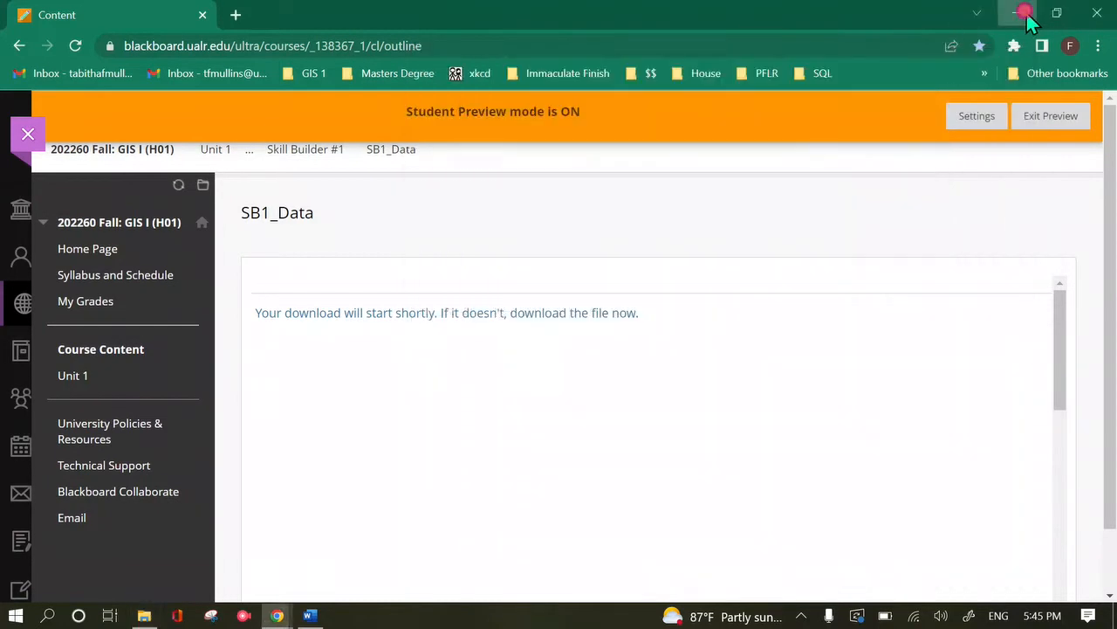
pyautogui.moveTo(569, 59); pyautogui.dragTo(734, 78)
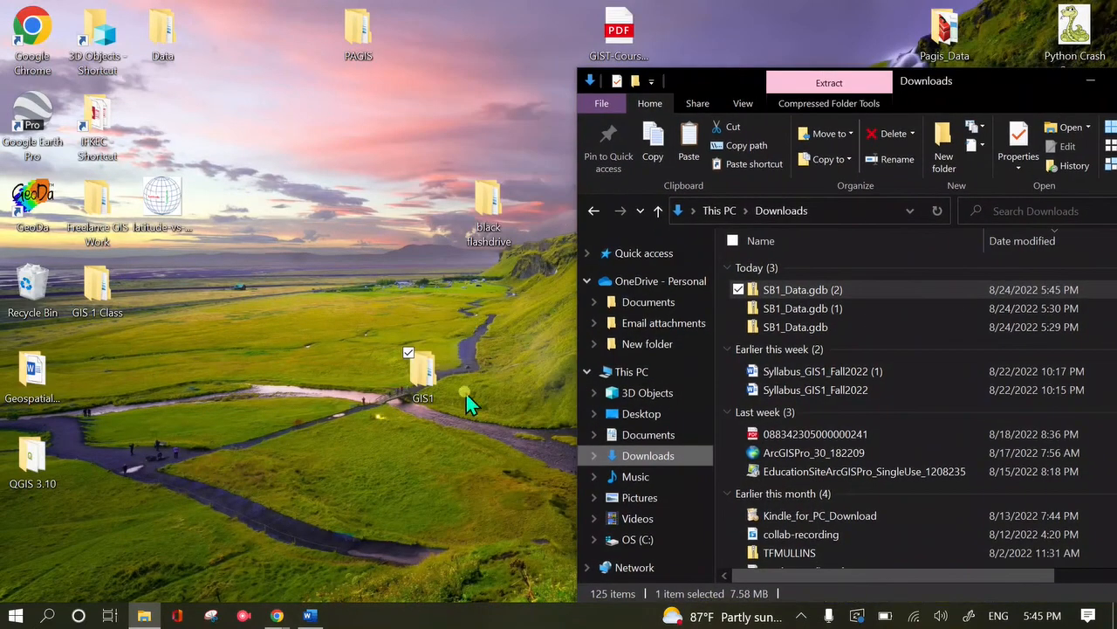
pyautogui.click(452, 341)
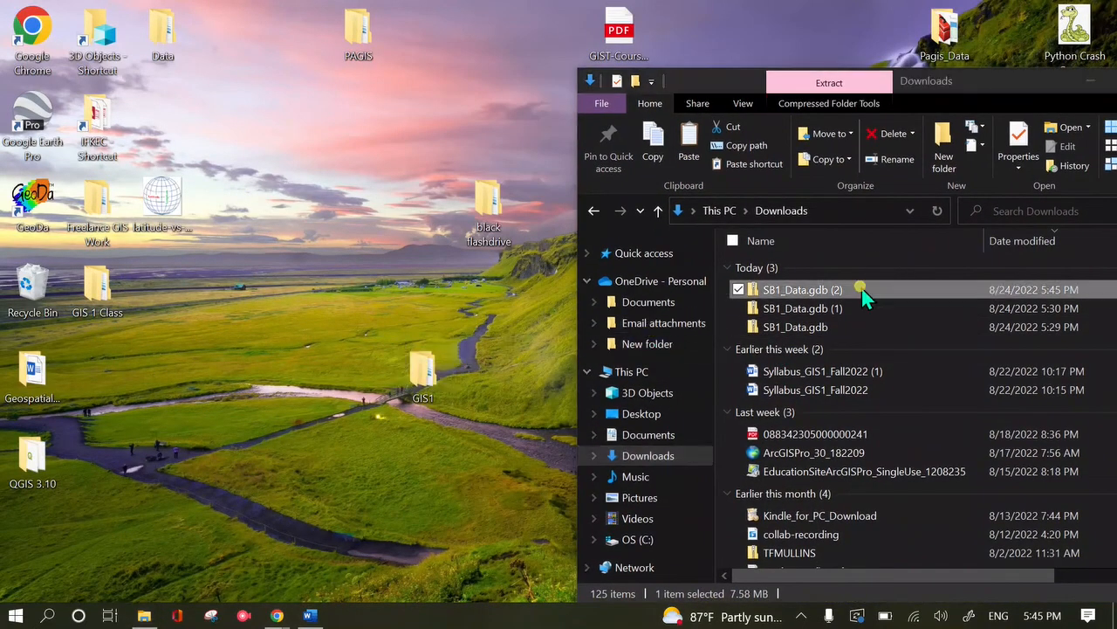
pyautogui.moveTo(860, 289); pyautogui.dragTo(425, 390)
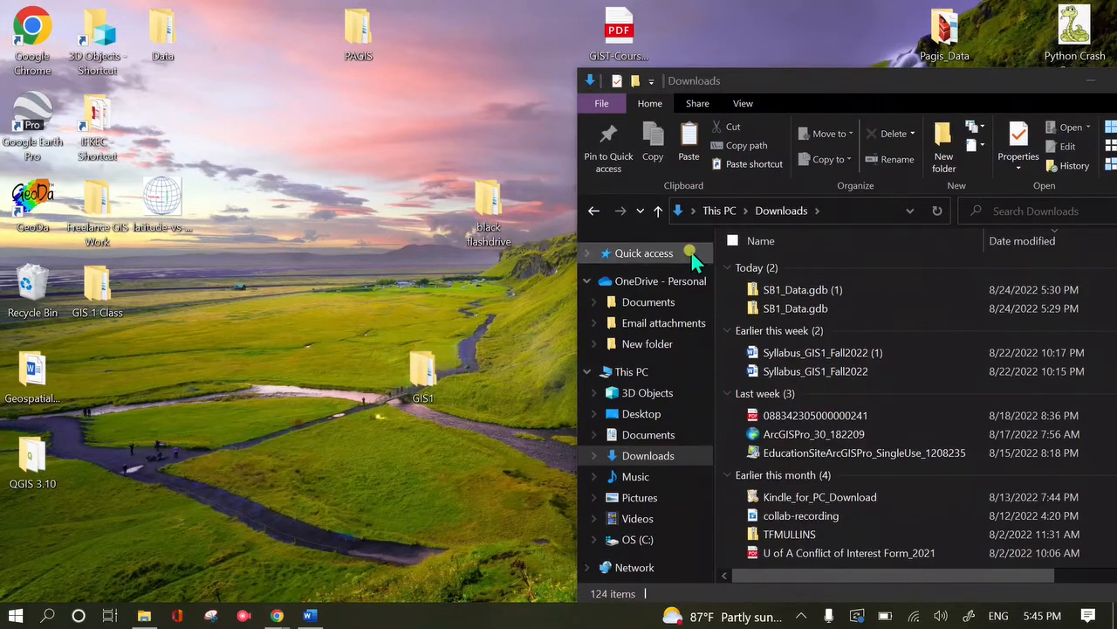
pyautogui.click(650, 455)
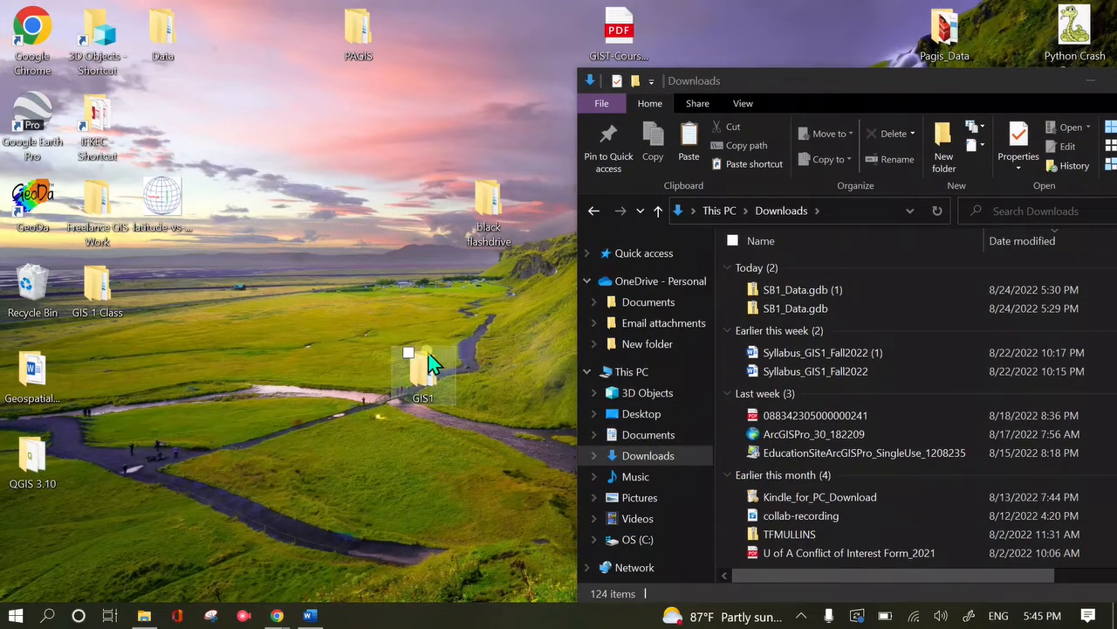
pyautogui.moveTo(1034, 84); pyautogui.dragTo(914, 75)
pyautogui.click(1054, 73)
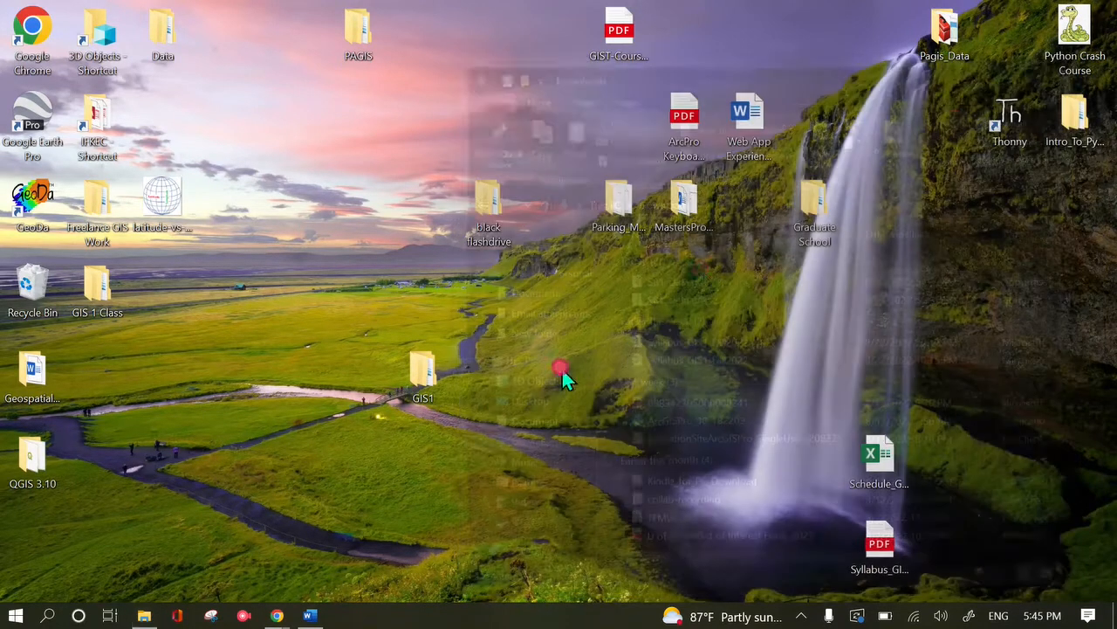
# Move the SB1_Data.gdb (2) zip file from GIS1 into the SB1 folder inside SkillBuilders and open that folder.
pyautogui.doubleClick(439, 378)
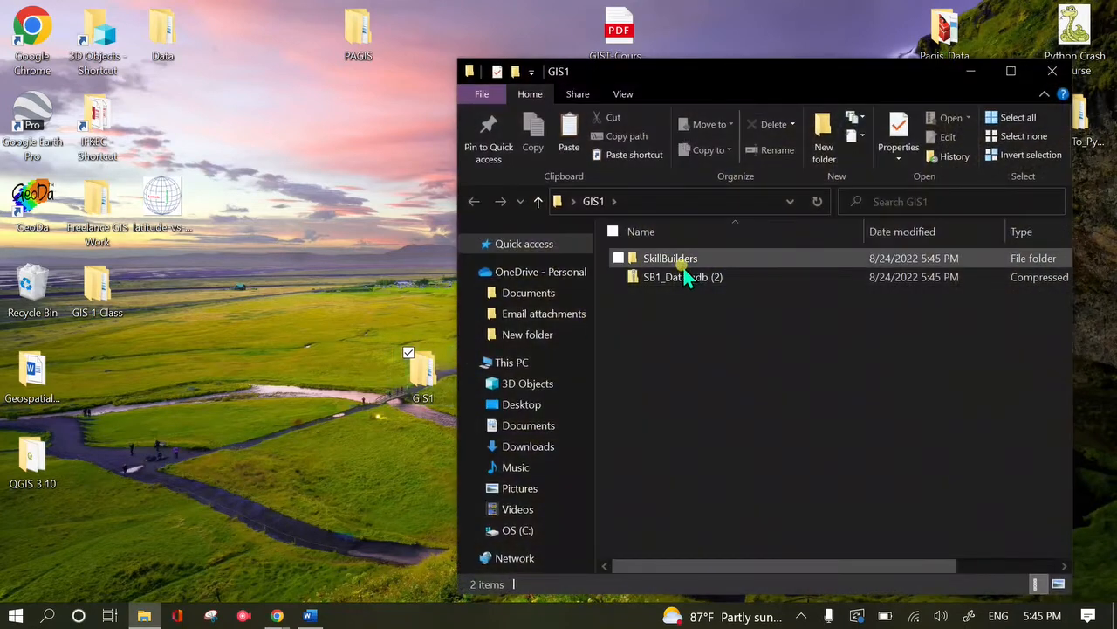
pyautogui.moveTo(686, 280); pyautogui.dragTo(681, 259)
pyautogui.doubleClick(668, 260)
pyautogui.doubleClick(681, 259)
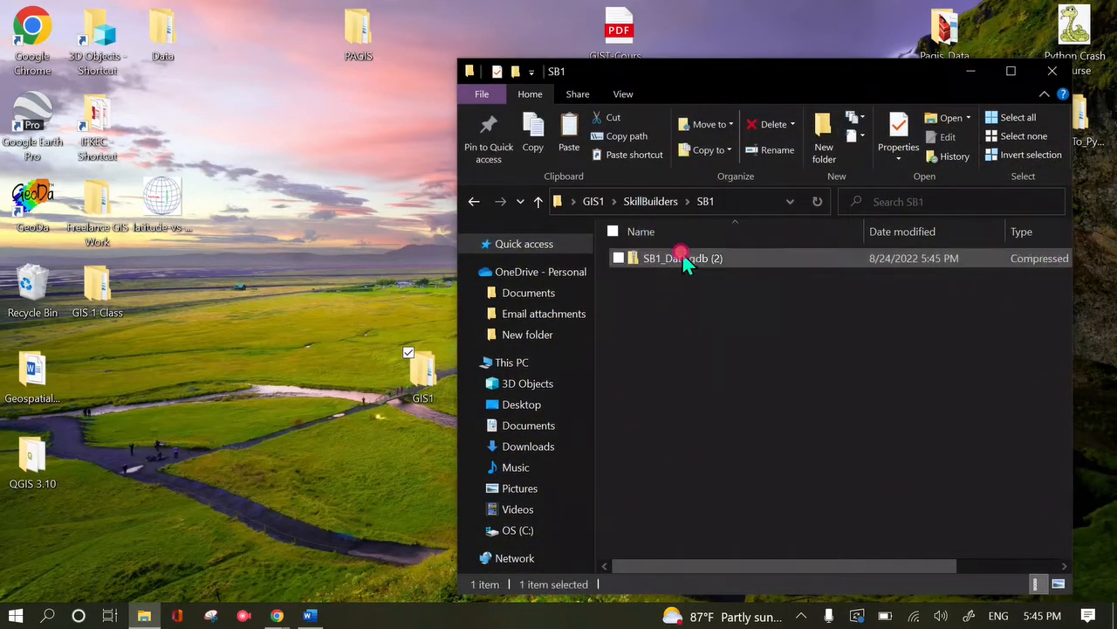
# Extract the SB1_Data.gdb (2) zip file to the suggested destination within SB1 and delete the original zip file.
pyautogui.click(672, 263)
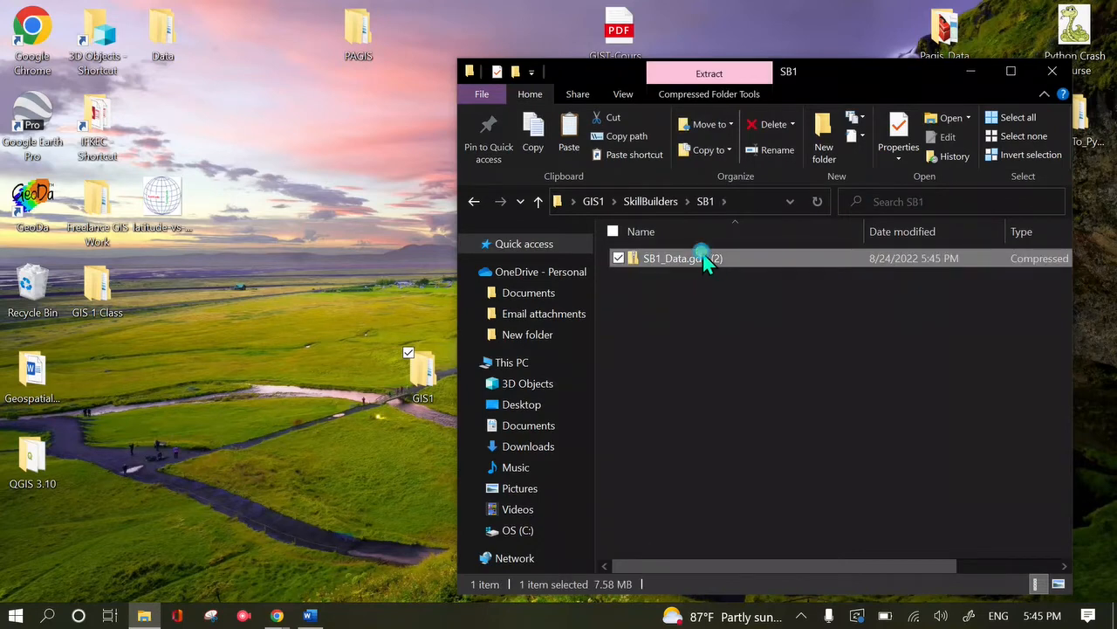
pyautogui.rightClick(703, 261)
pyautogui.click(569, 251)
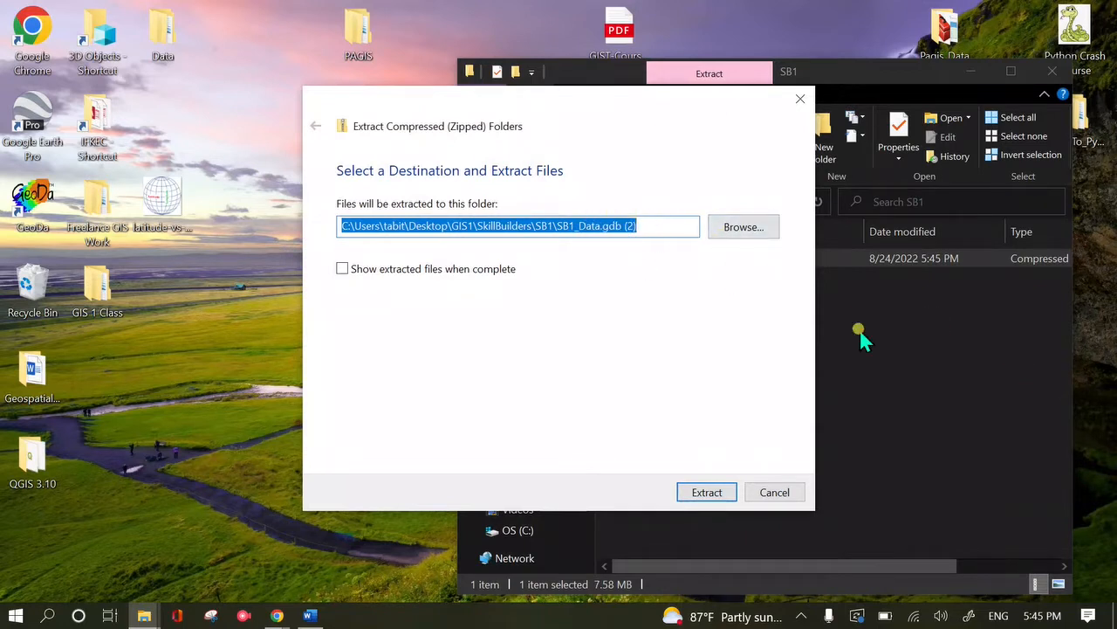
pyautogui.click(705, 493)
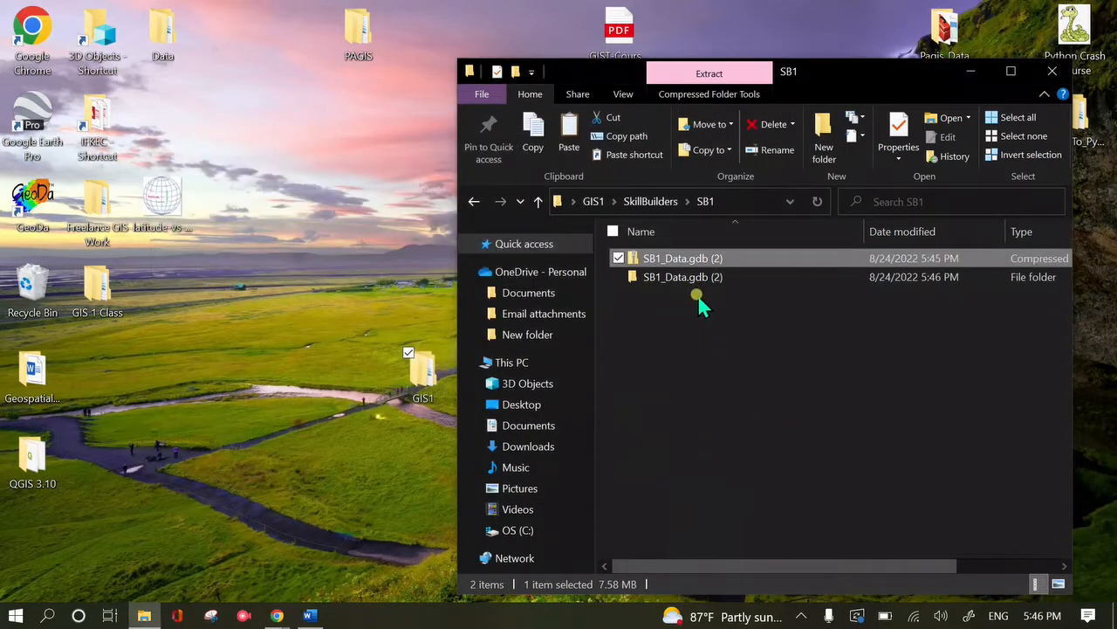
pyautogui.click(770, 129)
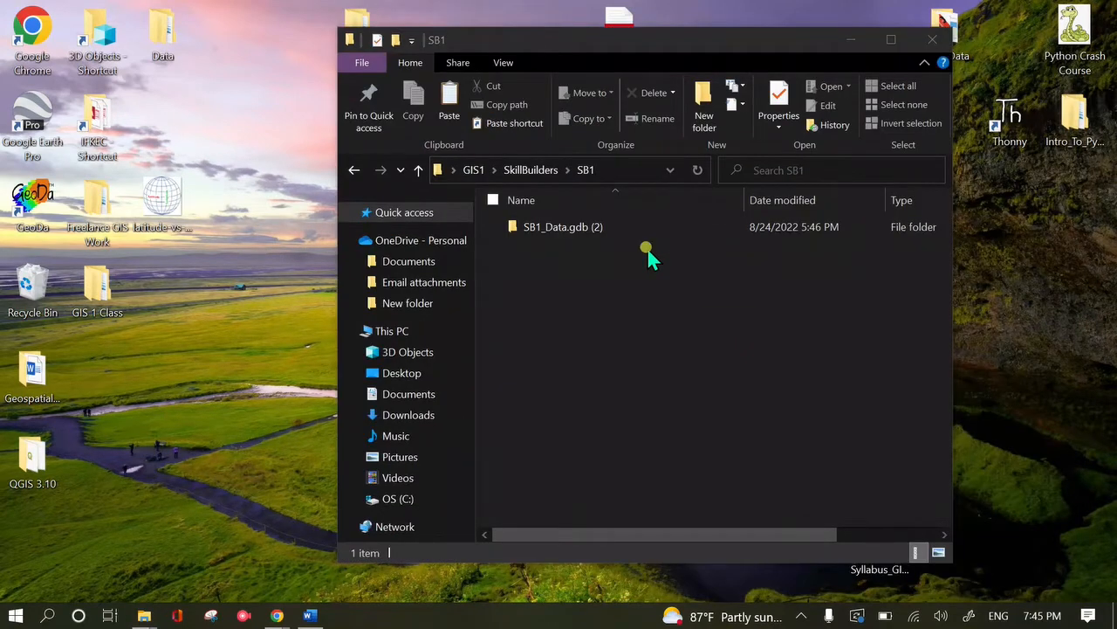
# Start ArcGIS Pro from the ArcGIS program folder and dismiss the software update notification.
pyautogui.click(15, 615)
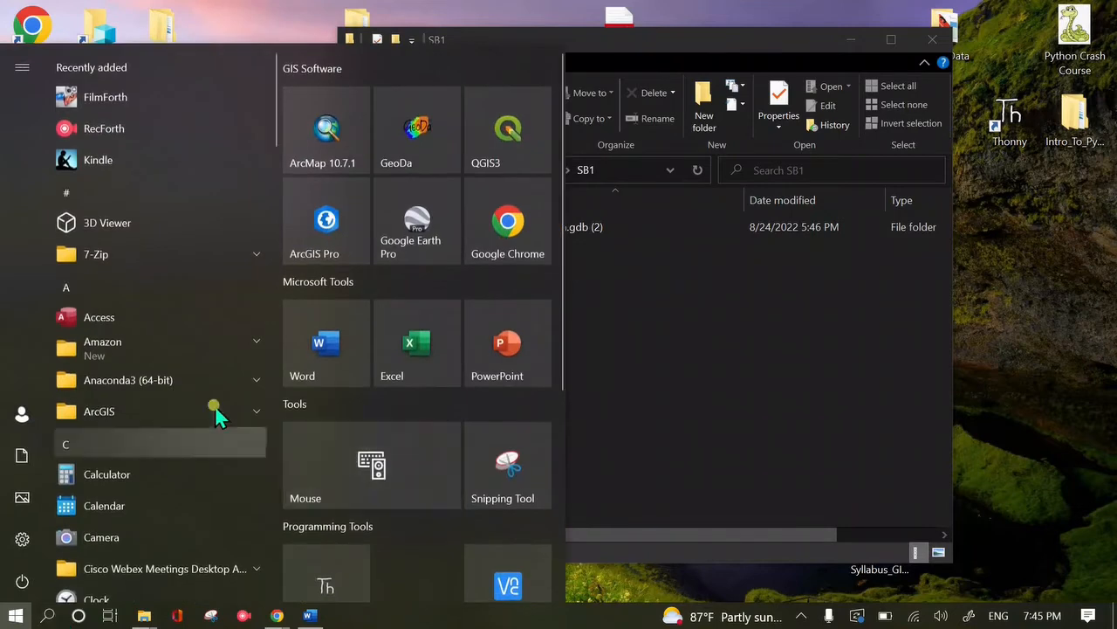
pyautogui.click(135, 412)
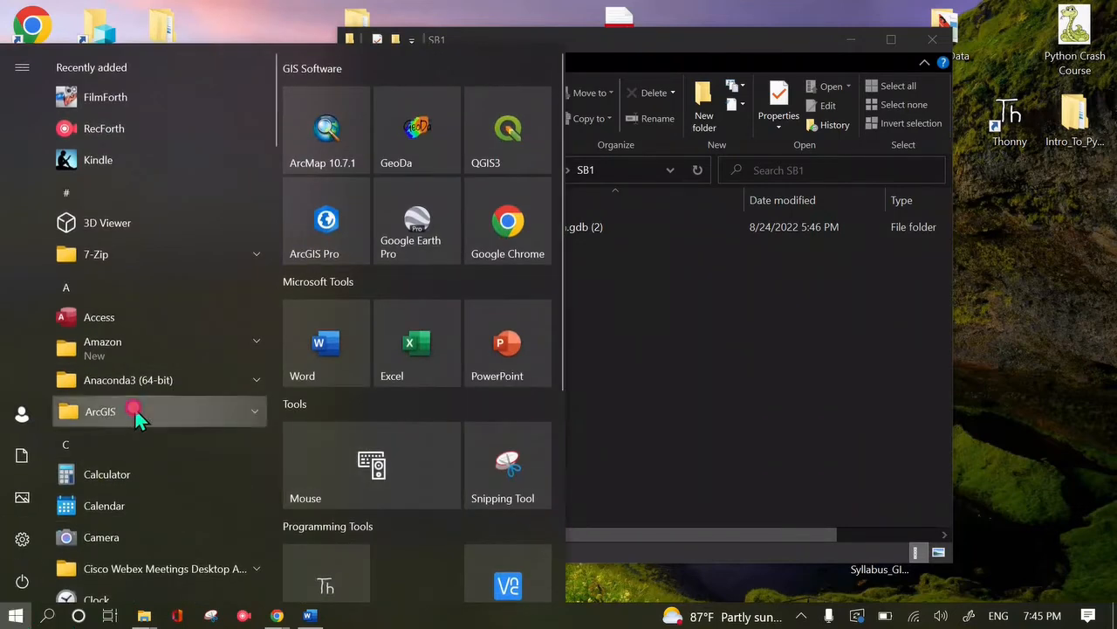
pyautogui.click(131, 578)
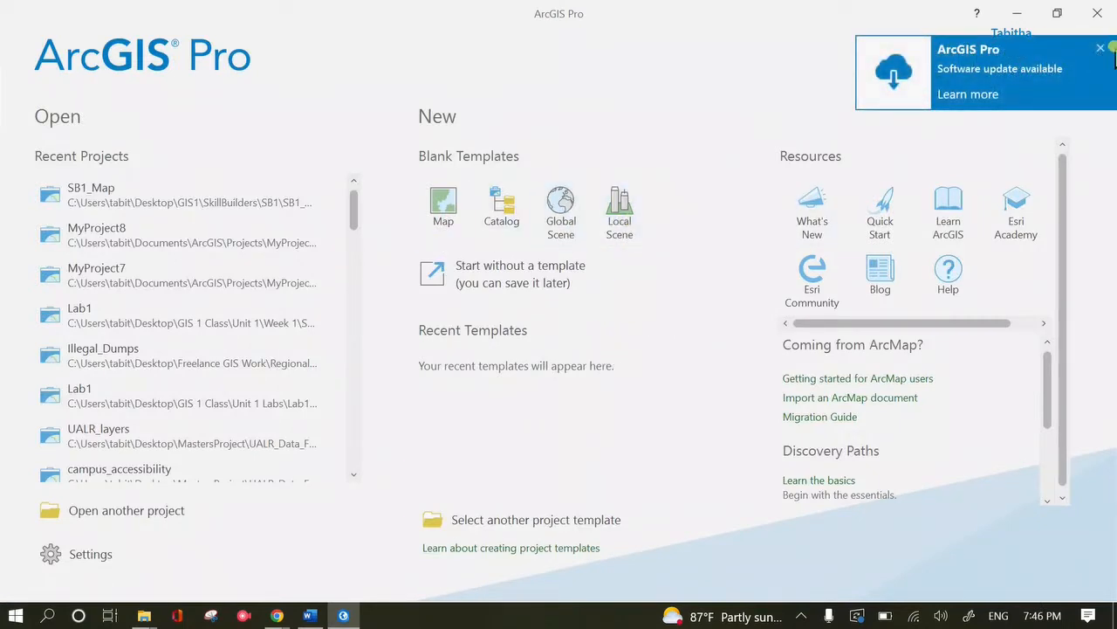
pyautogui.click(1100, 50)
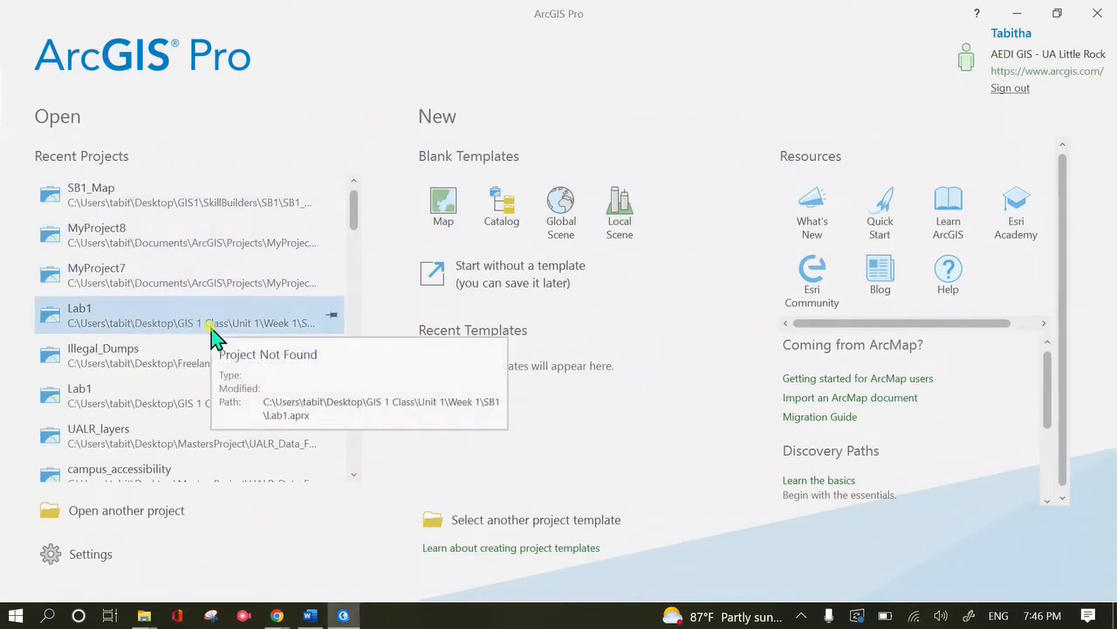
# Begin a new project from the blank Map template and name it SB1_Map.
pyautogui.click(445, 210)
pyautogui.click(354, 271)
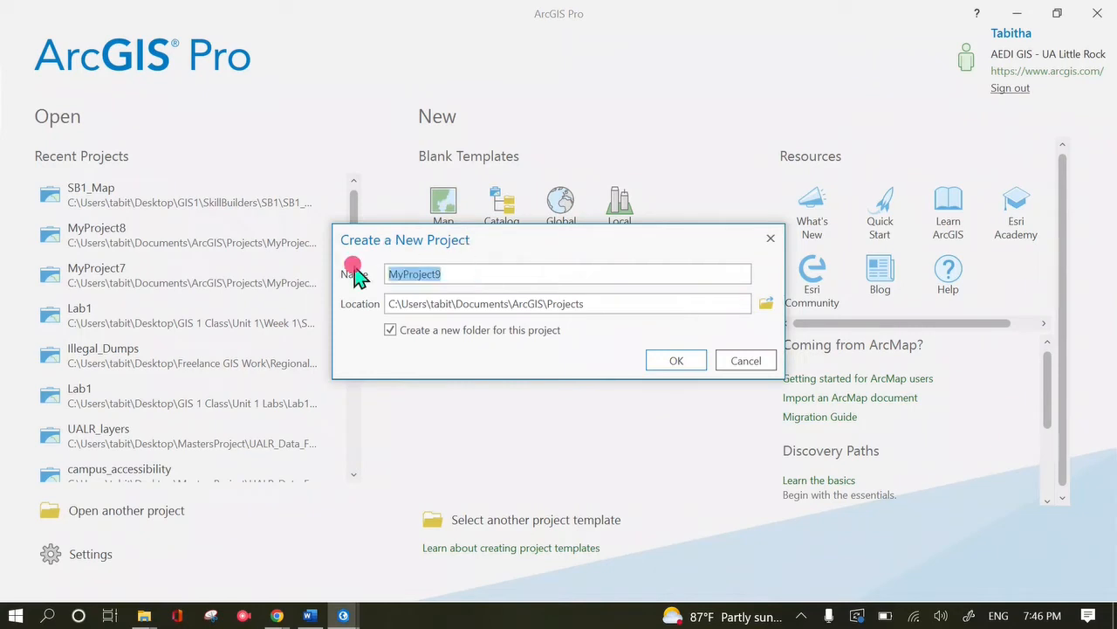
pyautogui.write('SB1_Map')
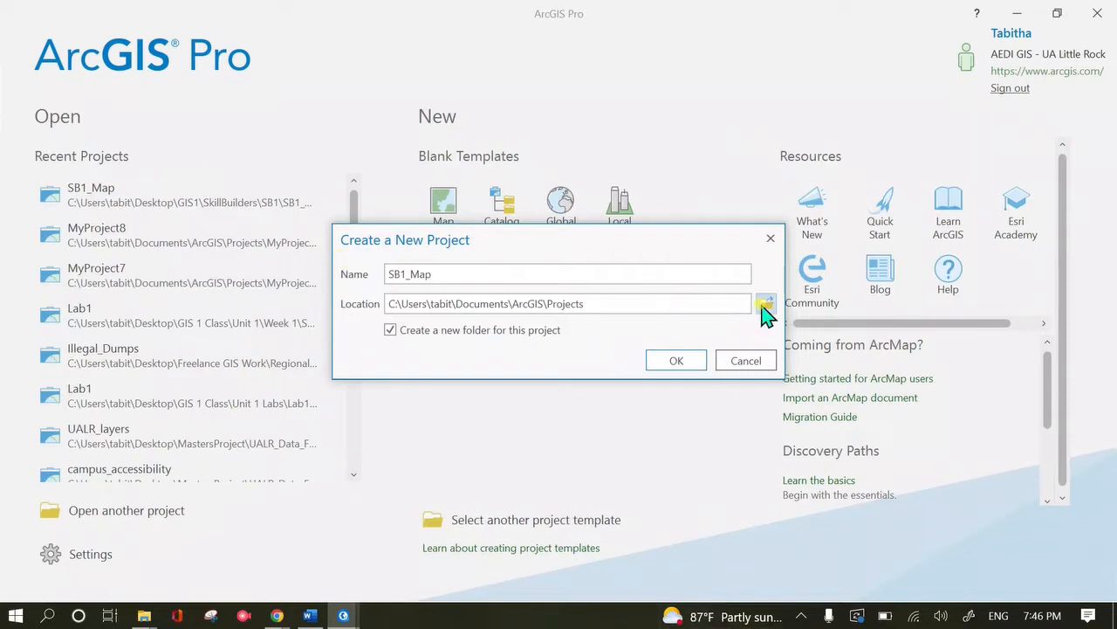
# Set the project location to the SB1 folder in Desktop\GIS1\SkillBuilders and create the project with its own new folder.
pyautogui.click(764, 305)
pyautogui.click(384, 243)
pyautogui.click(368, 285)
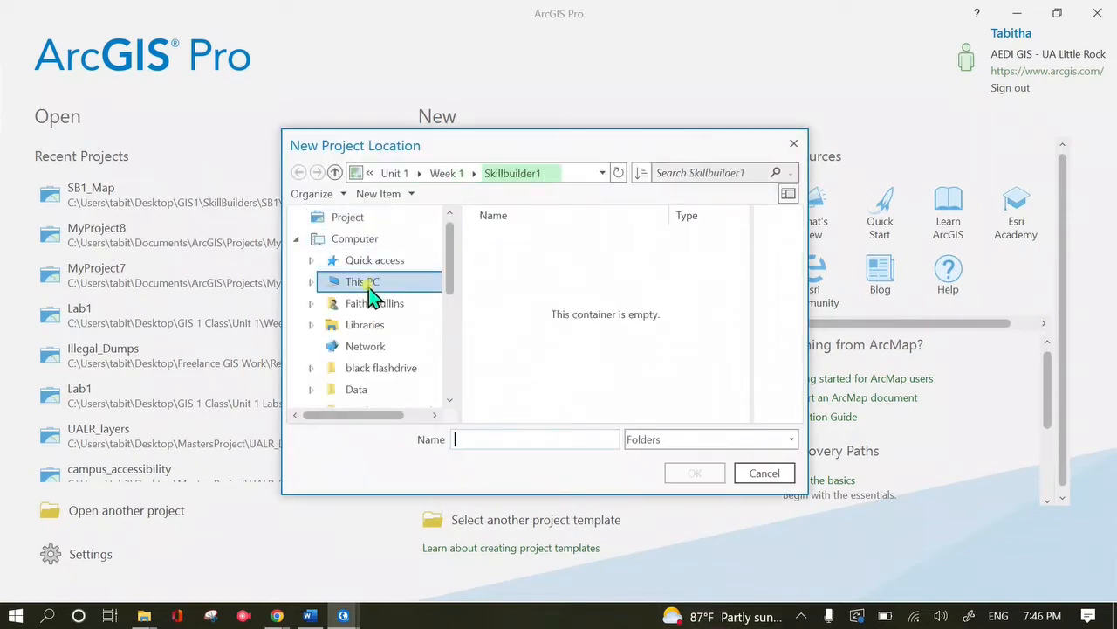
pyautogui.click(384, 322)
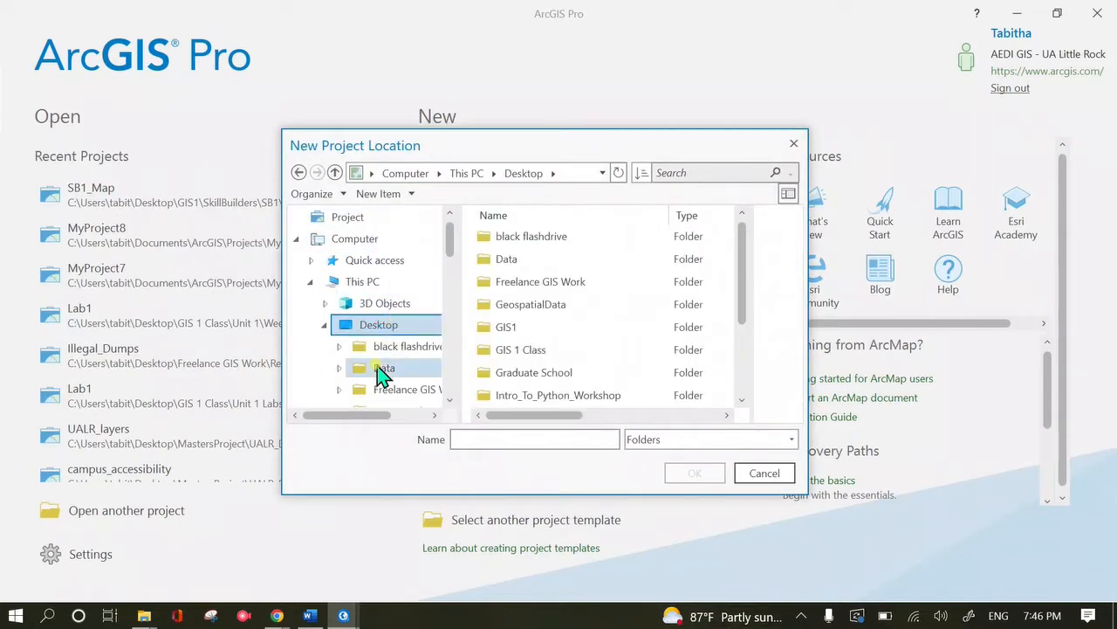
pyautogui.click(520, 328)
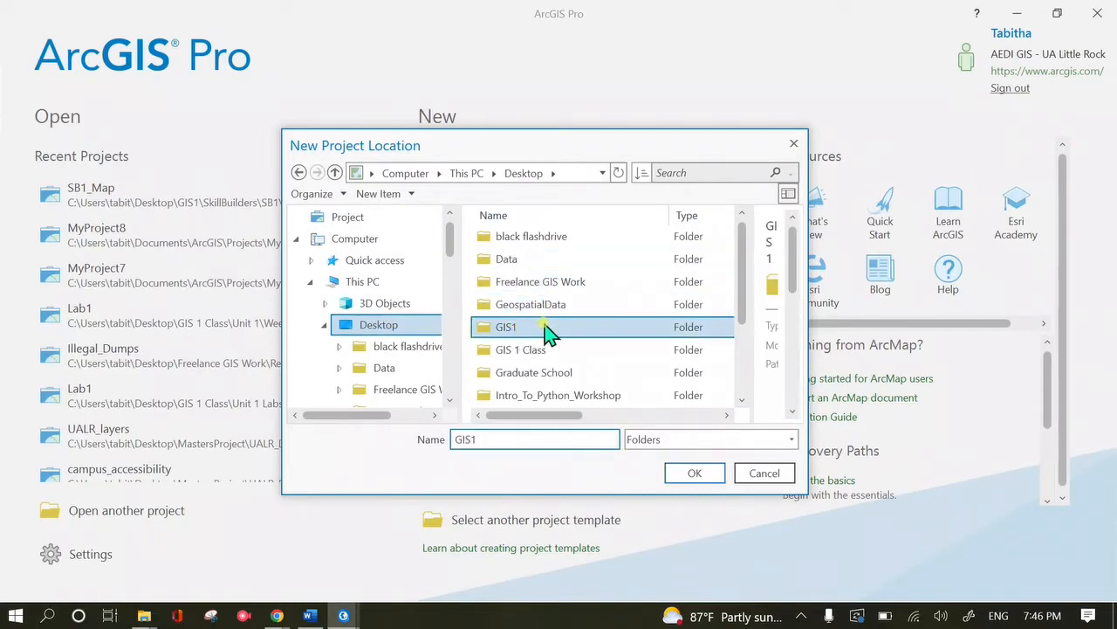
pyautogui.doubleClick(545, 328)
pyautogui.doubleClick(531, 236)
pyautogui.click(524, 234)
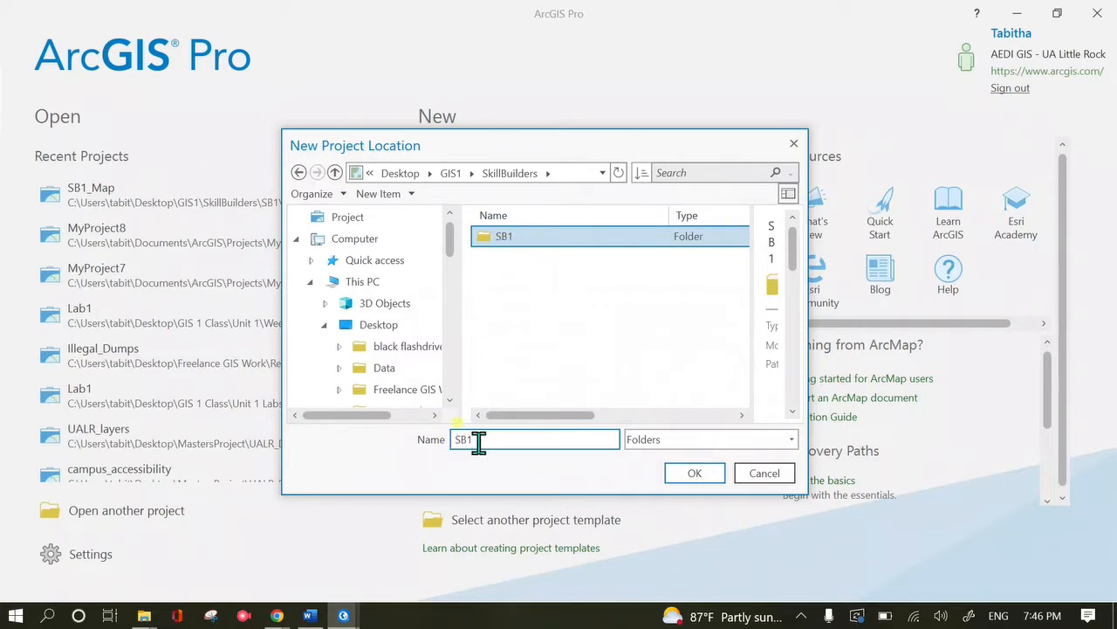
pyautogui.click(704, 475)
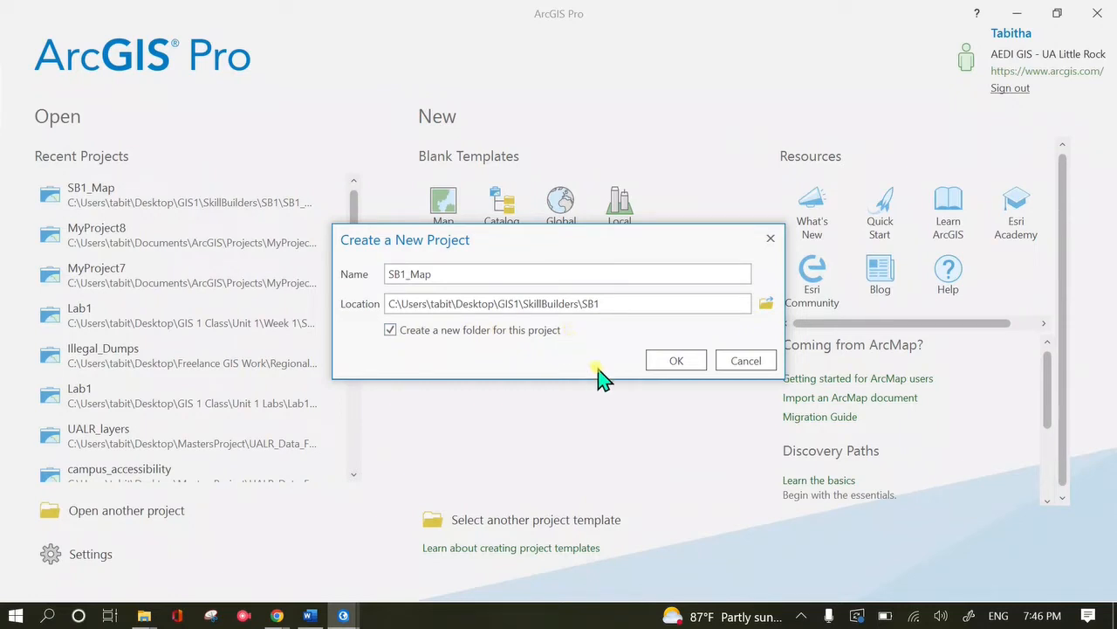
pyautogui.click(667, 362)
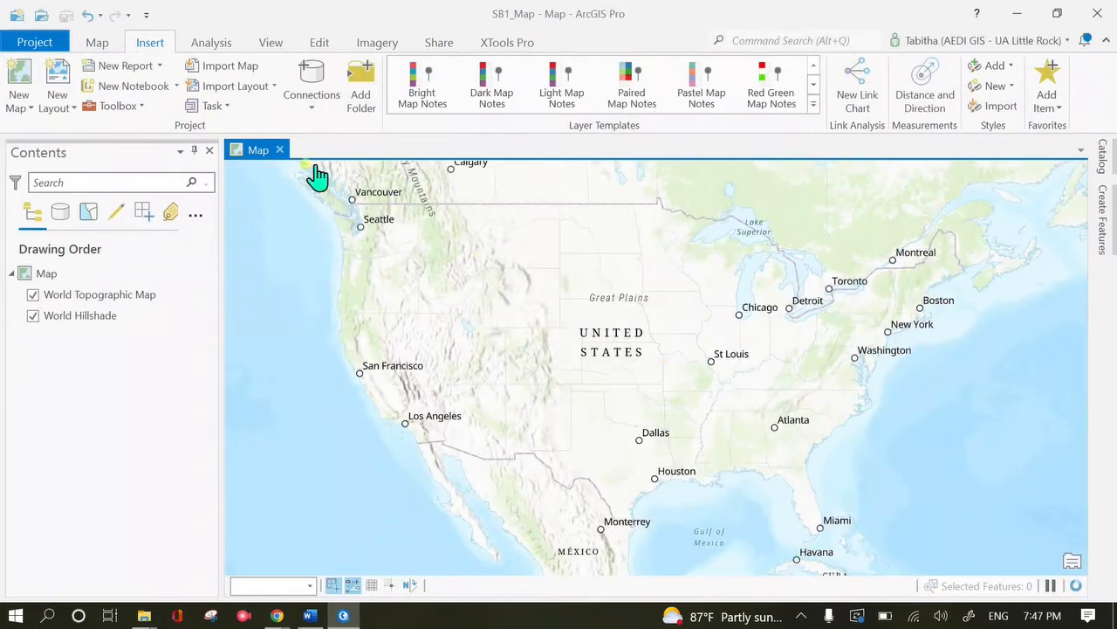
# Examine the commands available for mapping, inserting, analysis, viewing, editing, imagery, sharing and XTools Pro.
pyautogui.click(97, 44)
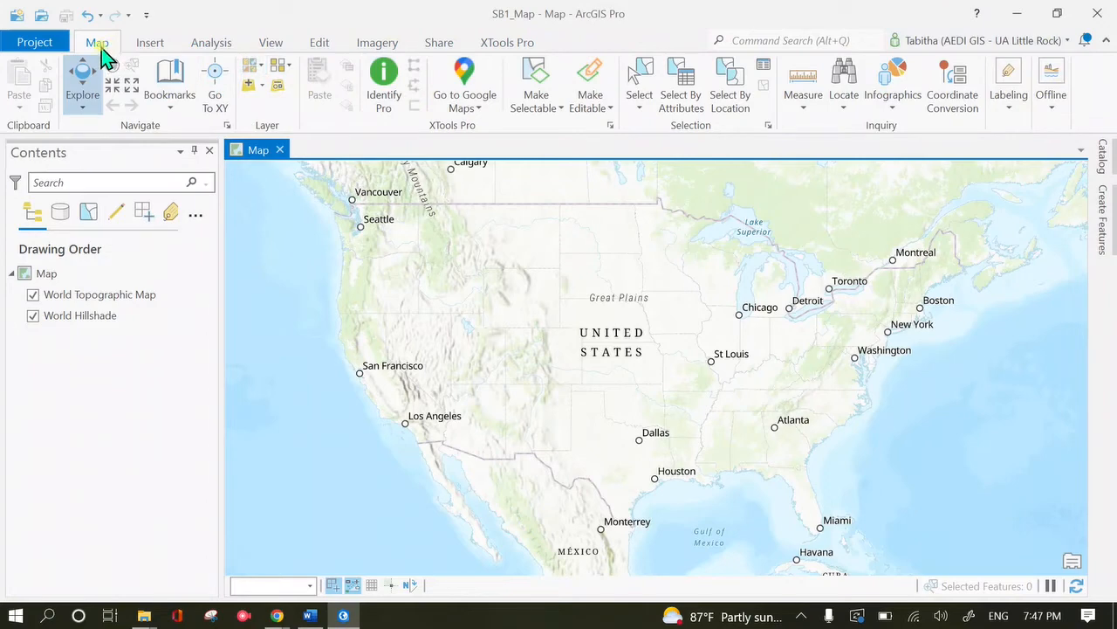
pyautogui.click(145, 45)
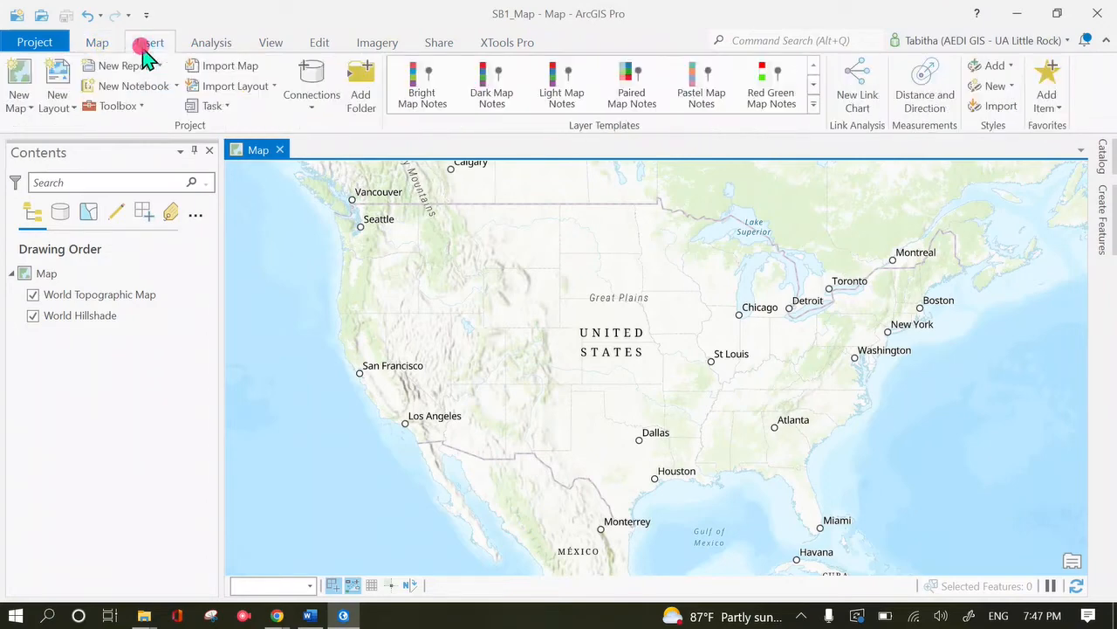
pyautogui.click(209, 43)
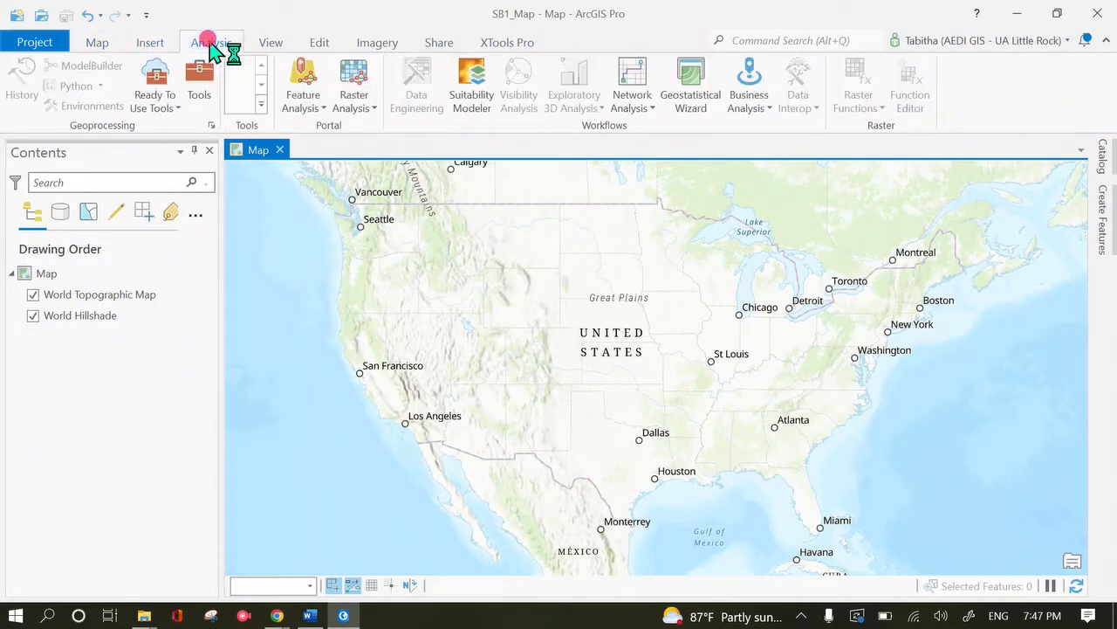
pyautogui.click(270, 43)
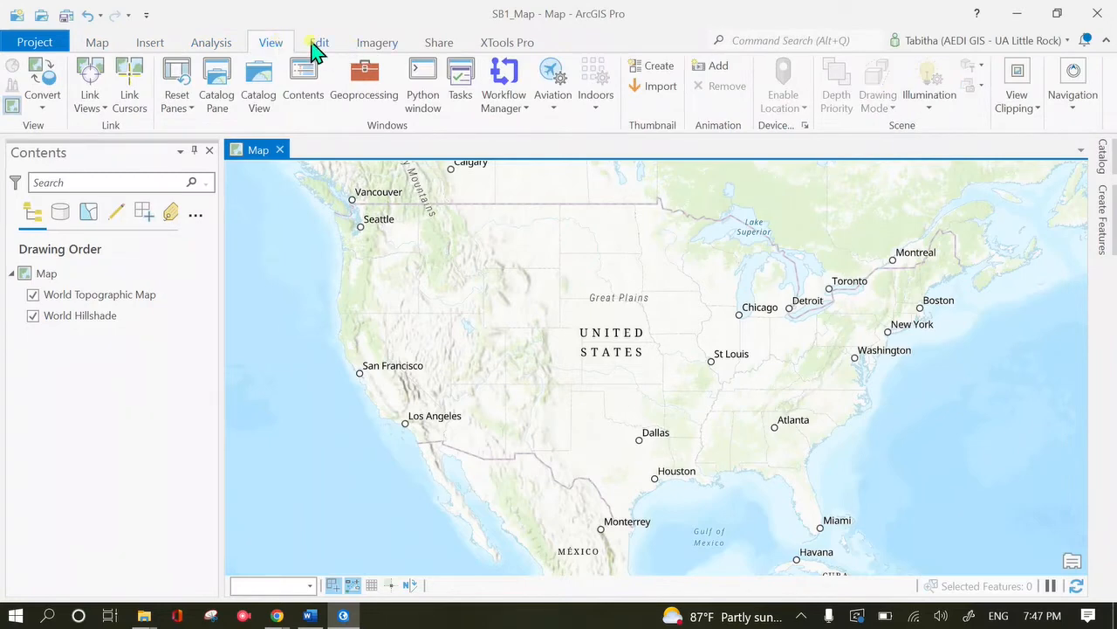
pyautogui.click(317, 50)
pyautogui.click(399, 50)
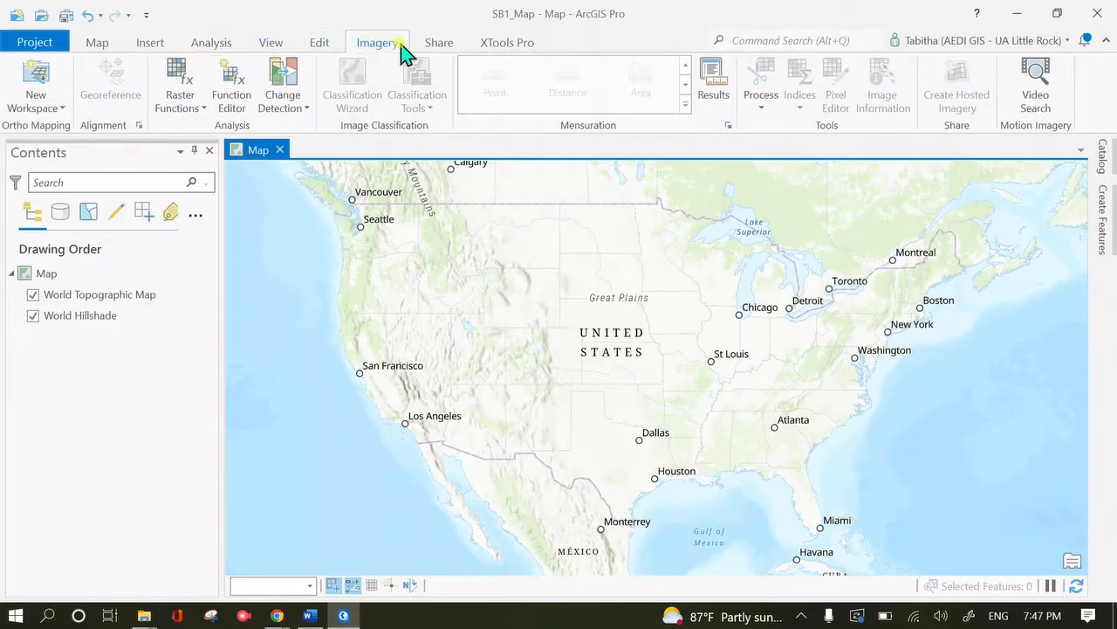
pyautogui.click(442, 48)
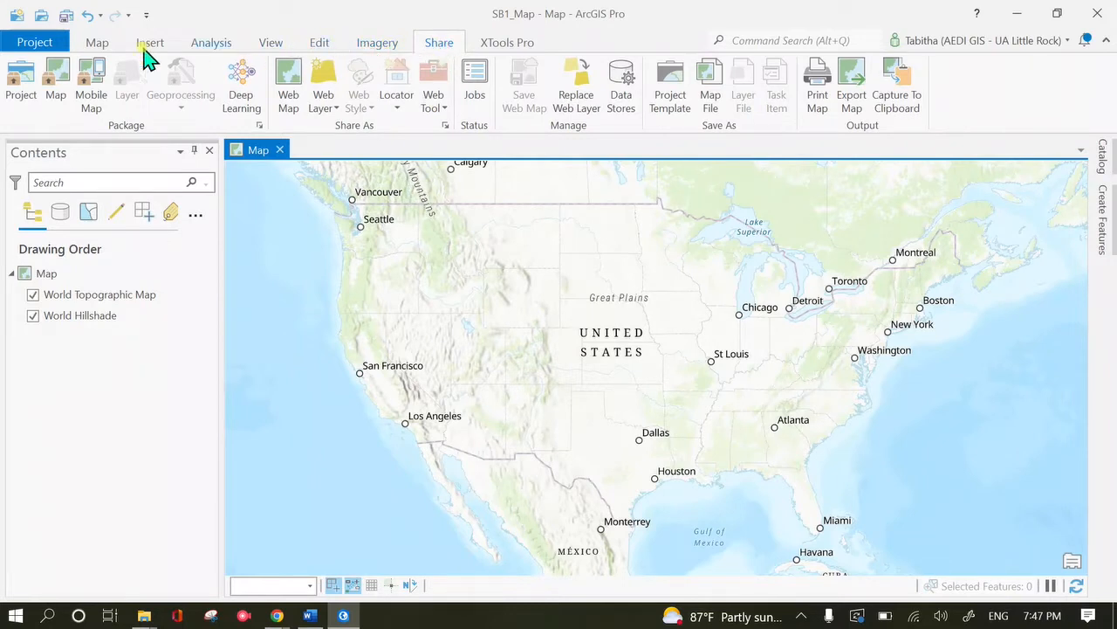
pyautogui.click(506, 45)
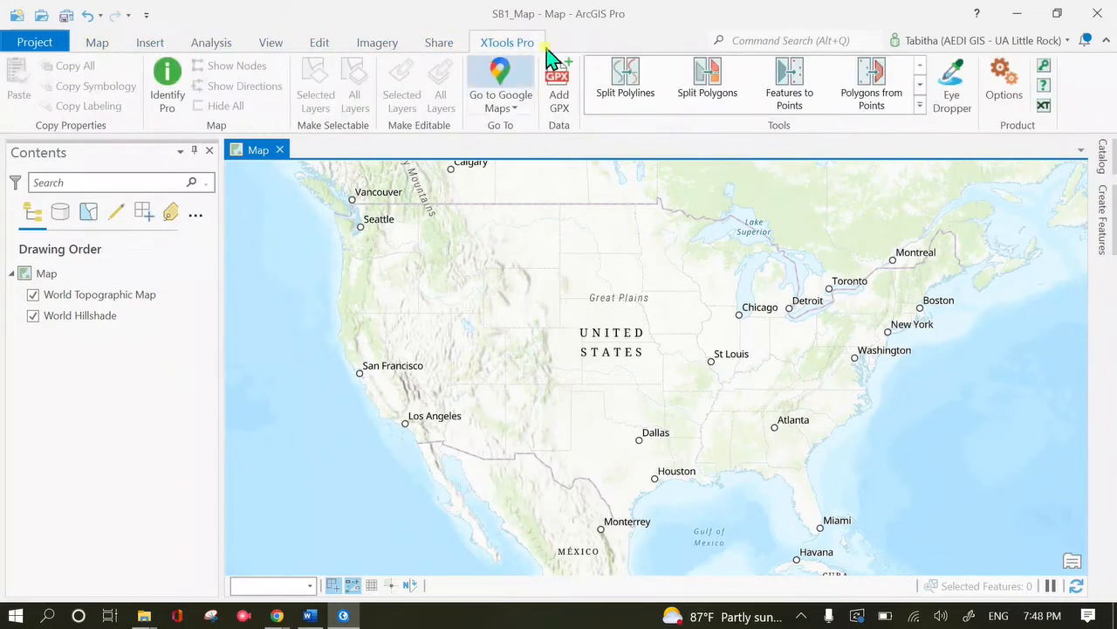
pyautogui.click(97, 43)
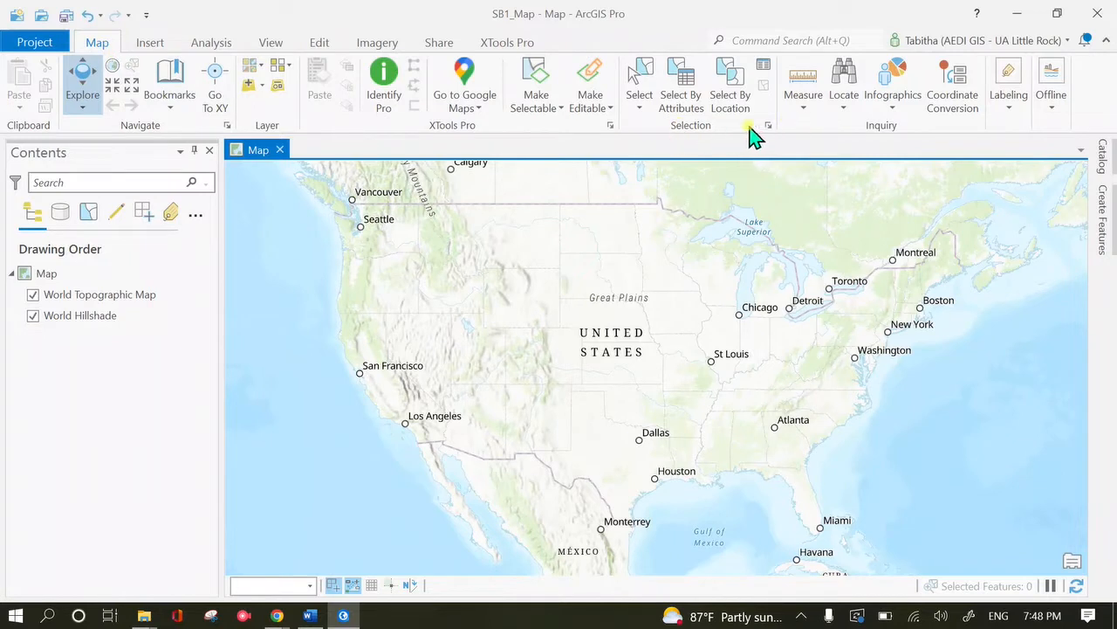
pyautogui.click(271, 43)
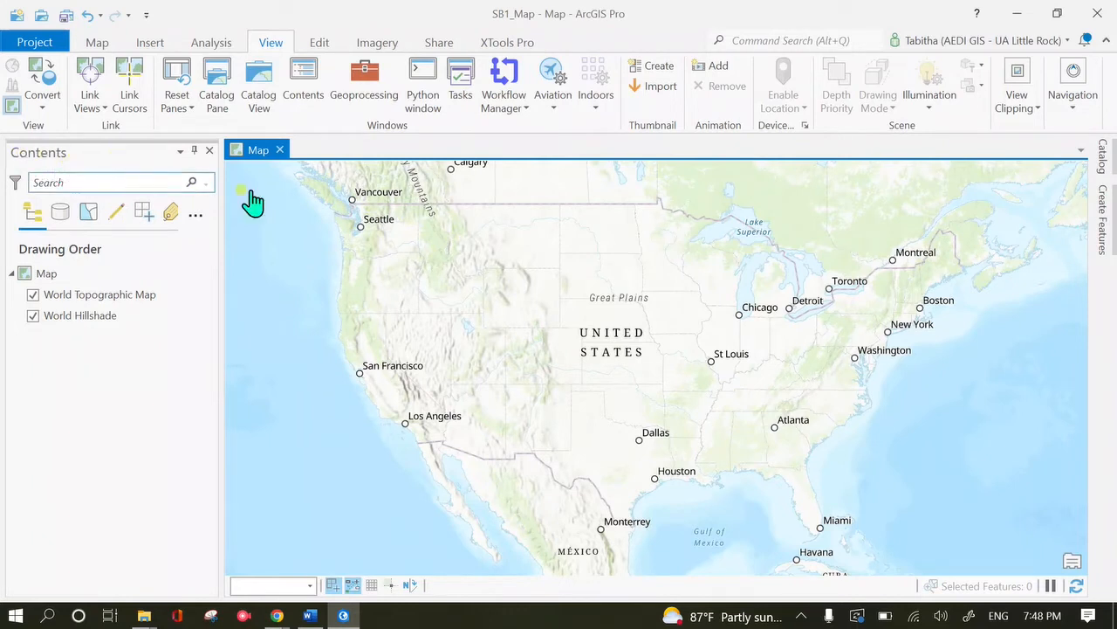
# Expand the Catalog pane and close both the Contents and Catalog panes.
pyautogui.click(1105, 157)
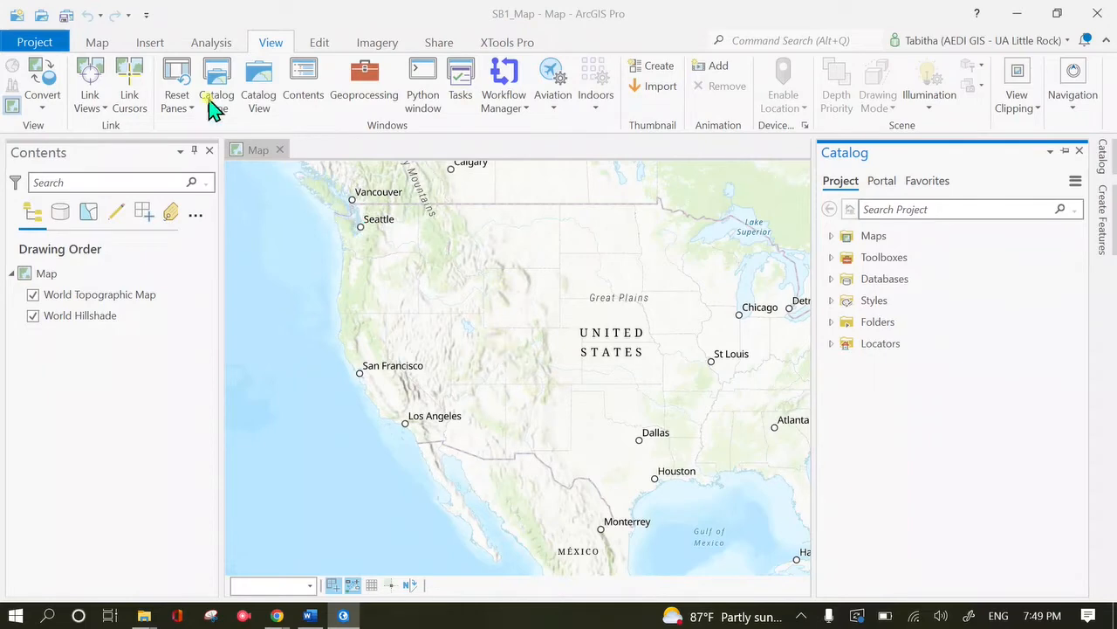
pyautogui.click(209, 151)
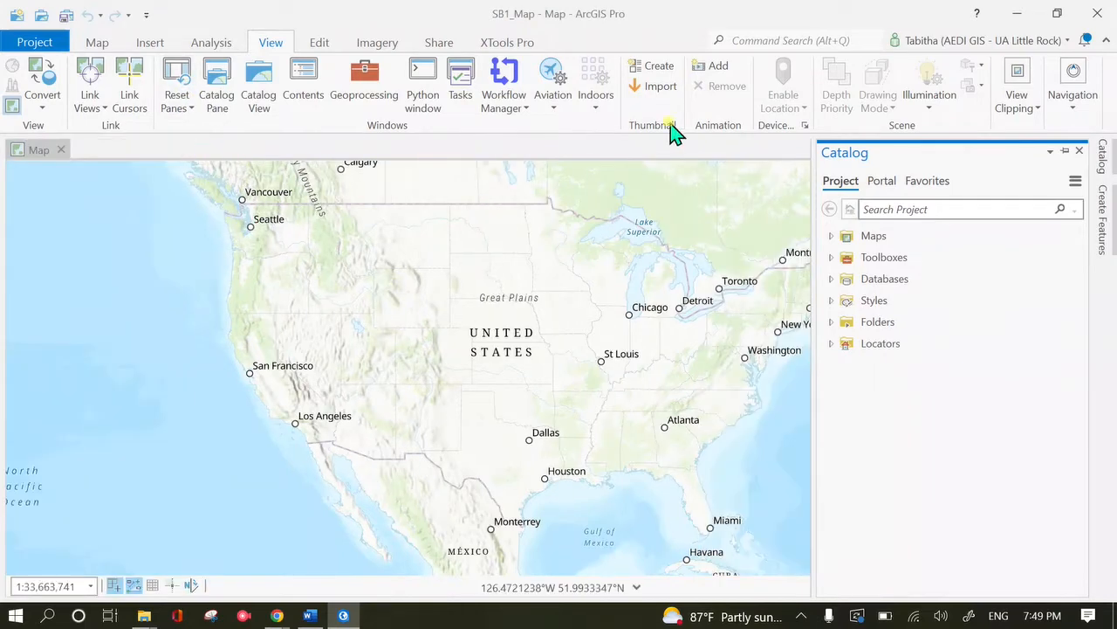
pyautogui.click(1079, 151)
# Reopen the Contents pane and the Catalog pane beside the map.
pyautogui.click(99, 43)
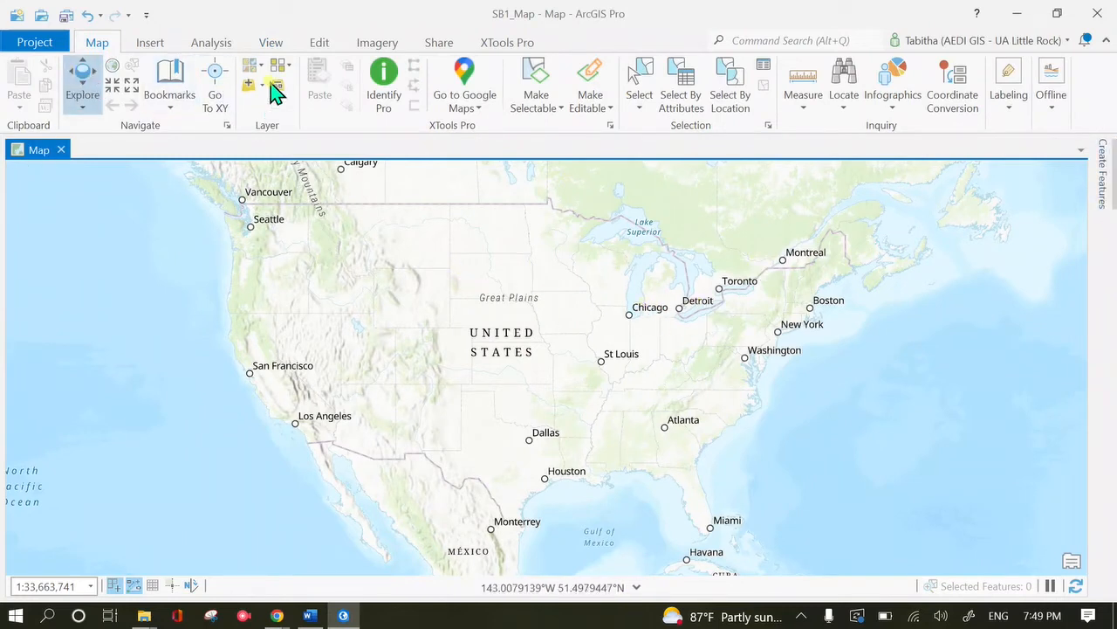
pyautogui.click(272, 44)
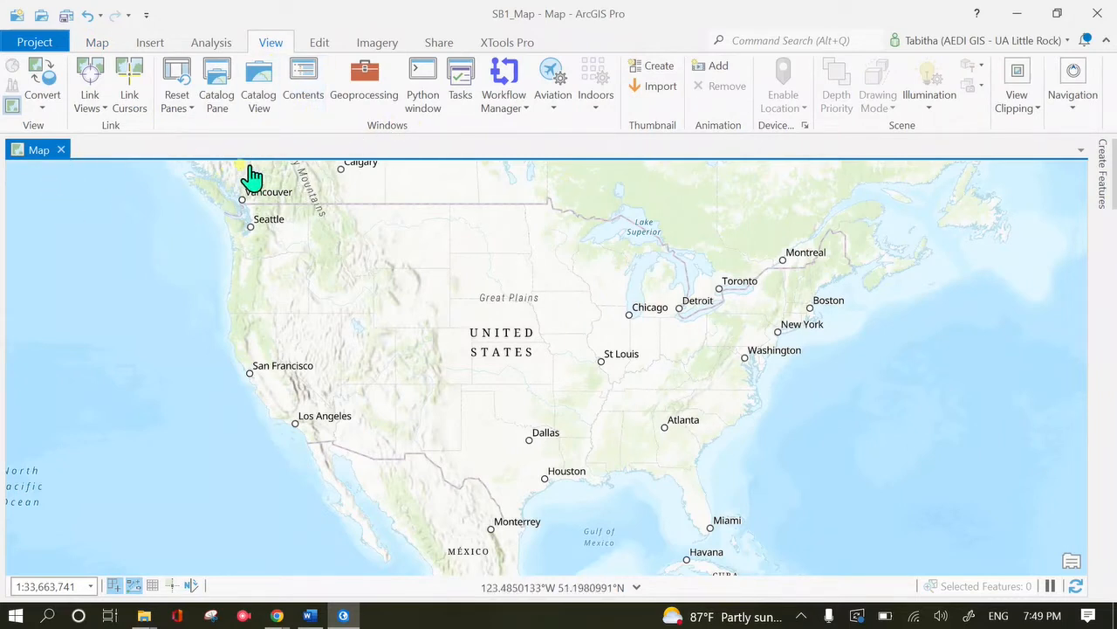
pyautogui.click(304, 80)
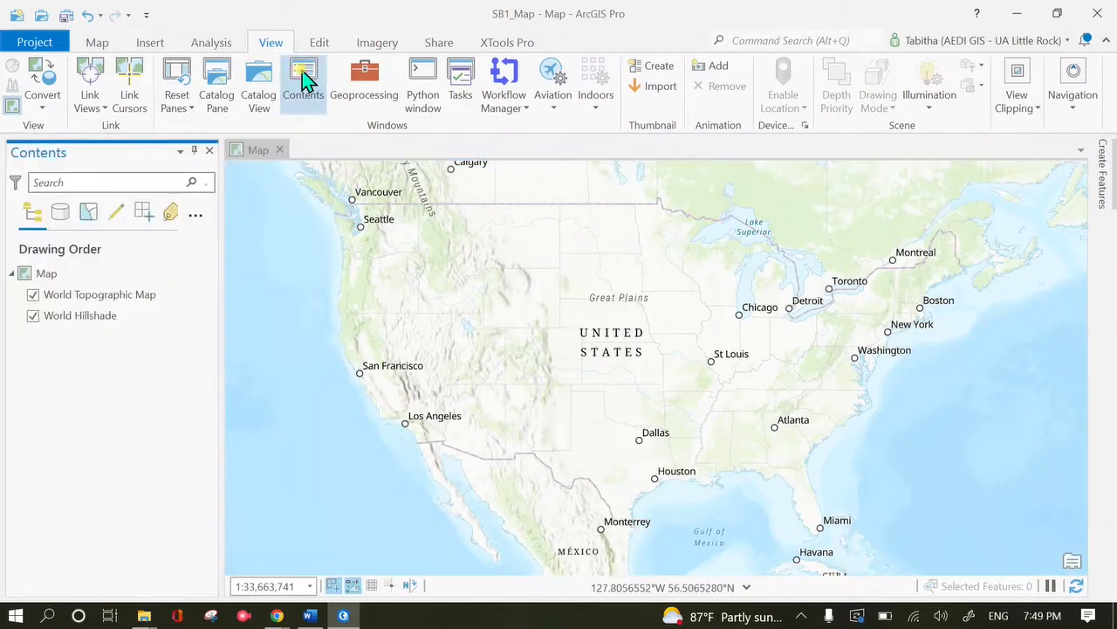
pyautogui.click(223, 94)
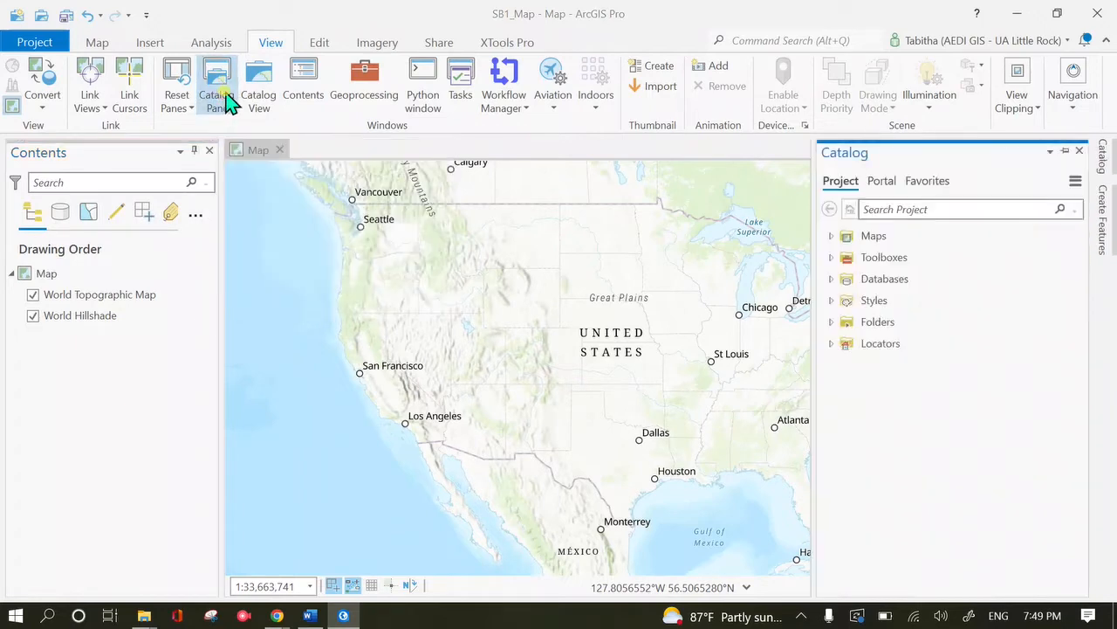
# Look over the project items in a Catalog view, close that view and display the Catalog pane again.
pyautogui.click(266, 98)
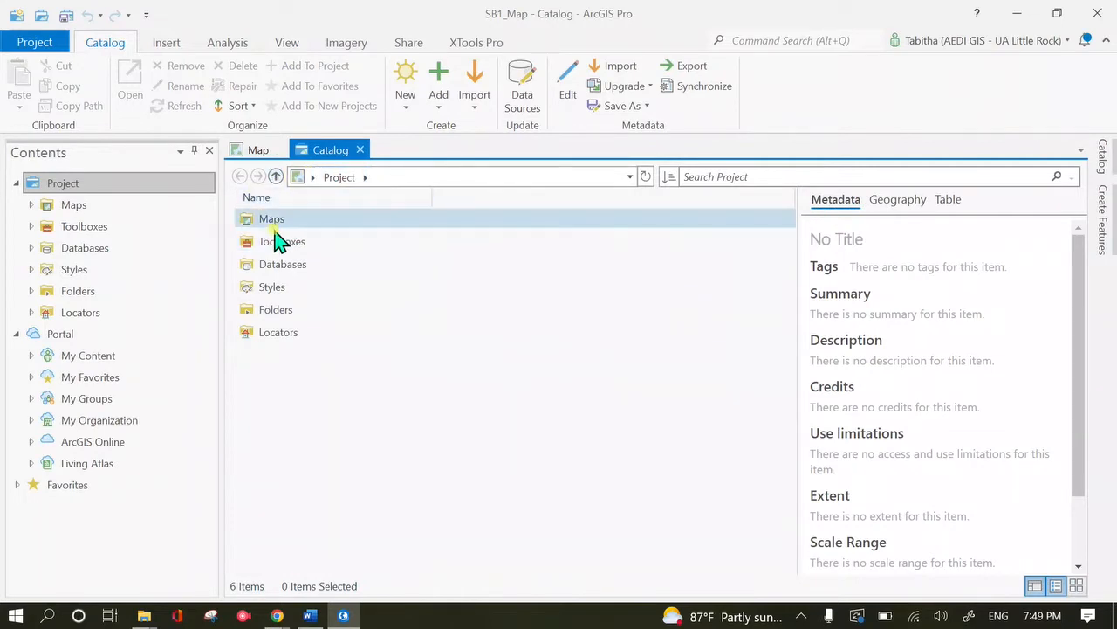
pyautogui.click(360, 150)
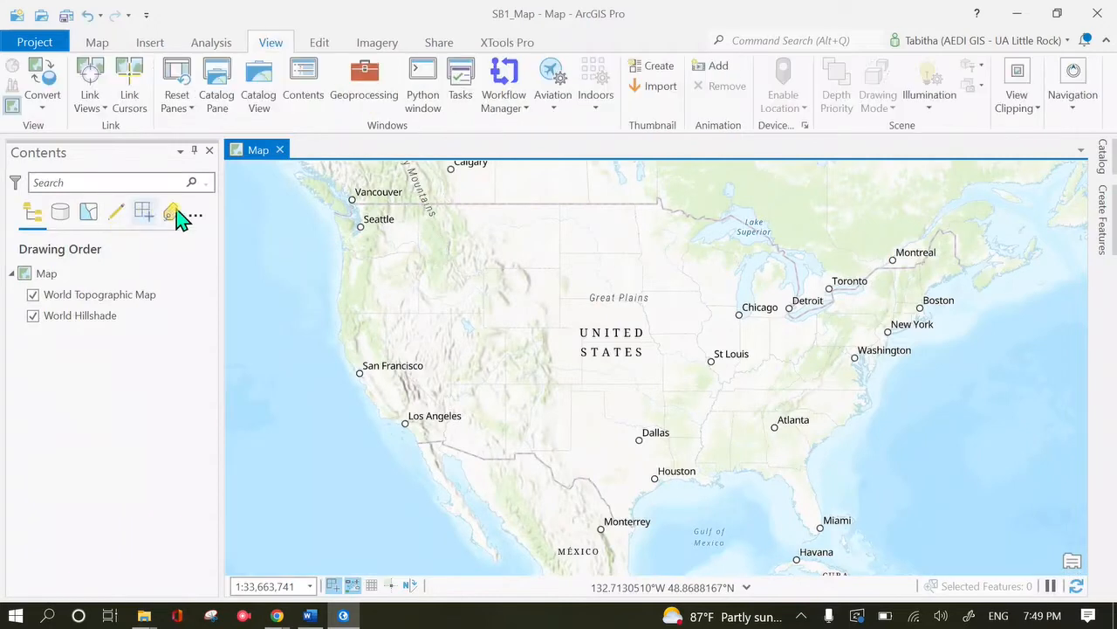
pyautogui.click(1102, 157)
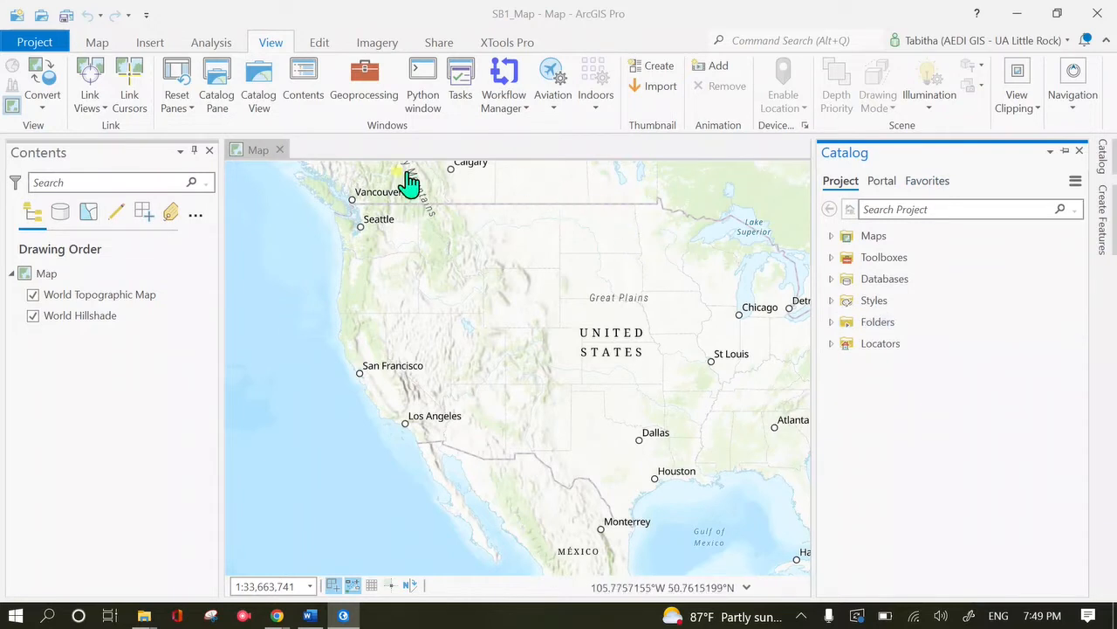
# Add the existing geodatabase SB1_Data.gdb from Desktop > GIS1 > SkillBuilders > SB1 > SB1_Data.gdb (2) to the project's databases.
pyautogui.click(150, 44)
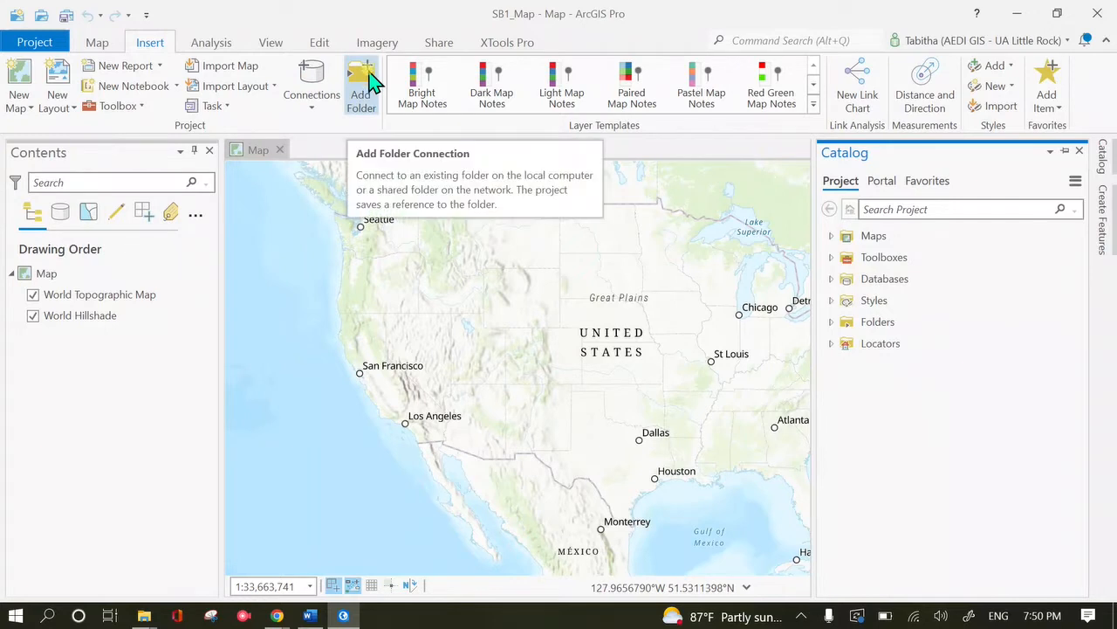
pyautogui.click(321, 82)
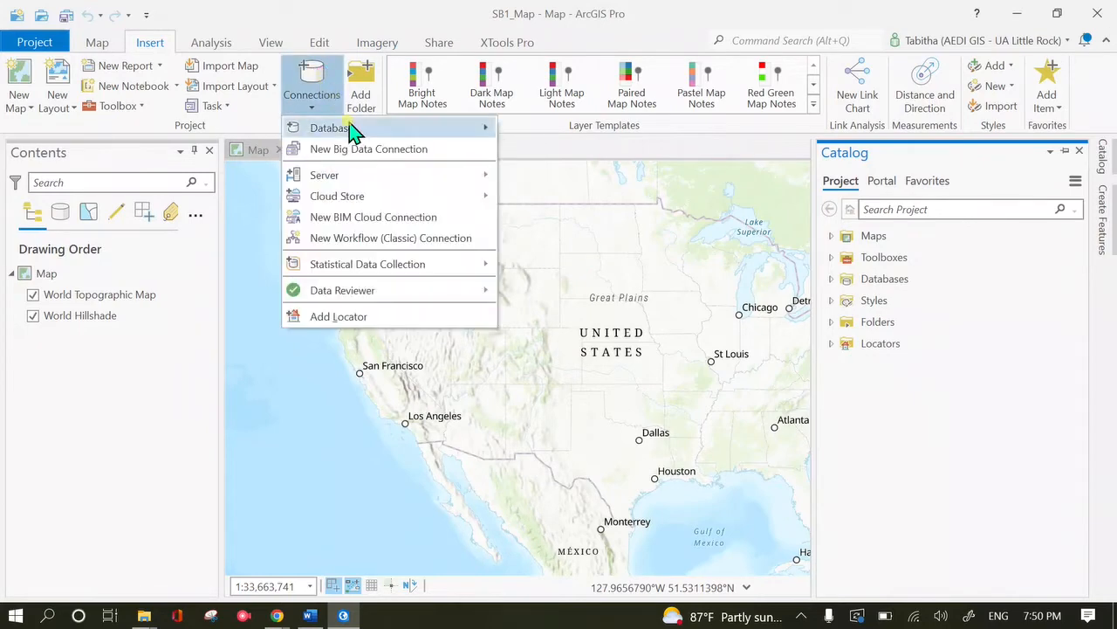
pyautogui.click(349, 128)
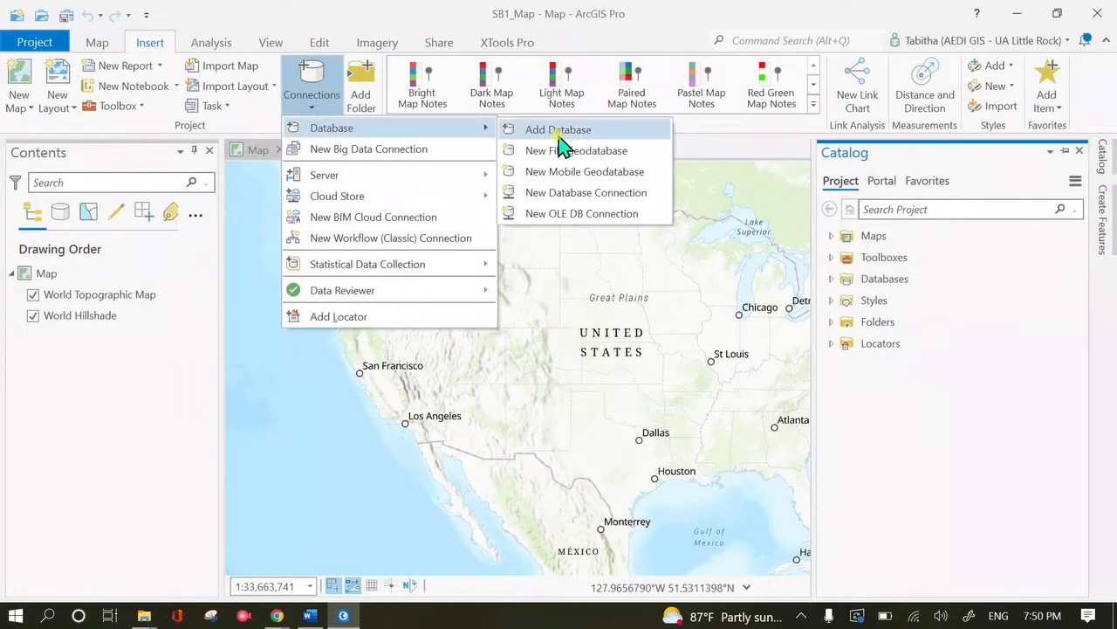
pyautogui.click(559, 134)
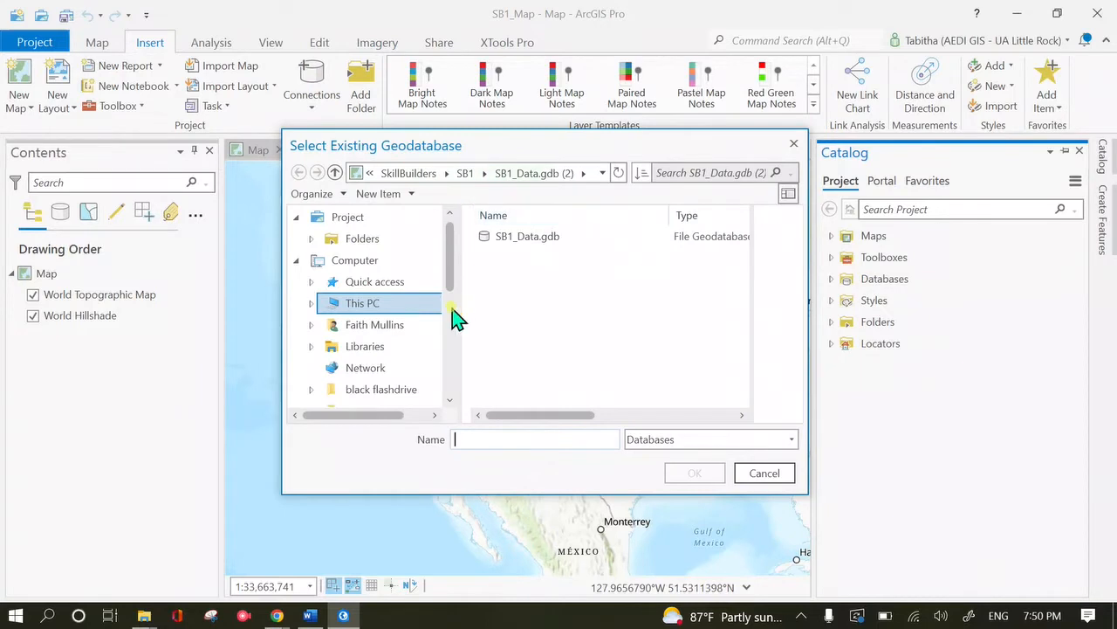
pyautogui.click(358, 304)
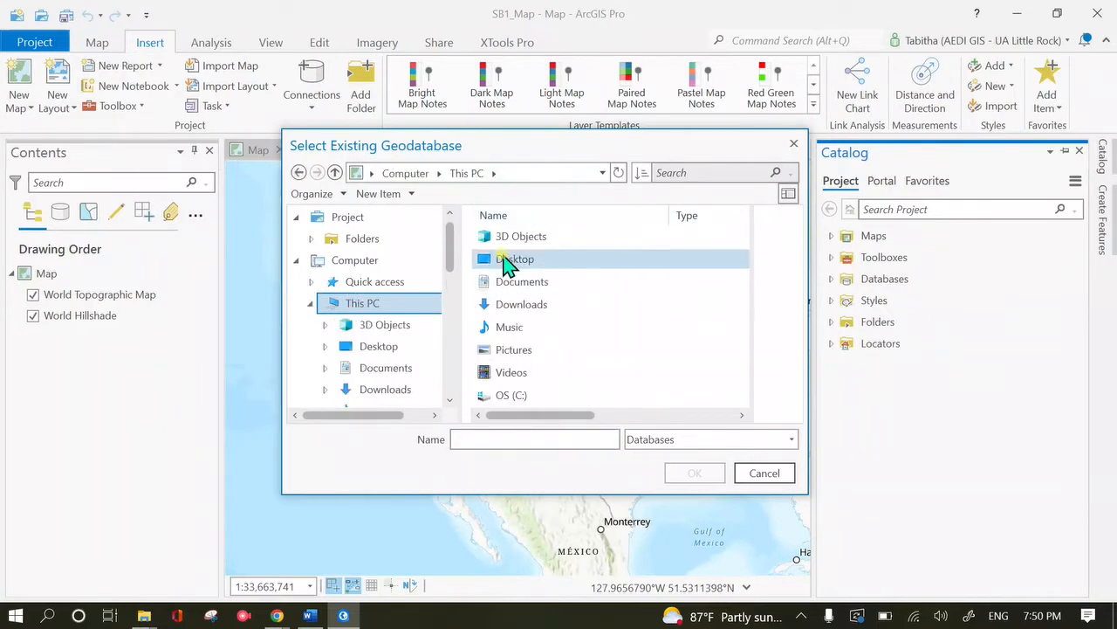
pyautogui.doubleClick(505, 258)
pyautogui.doubleClick(517, 328)
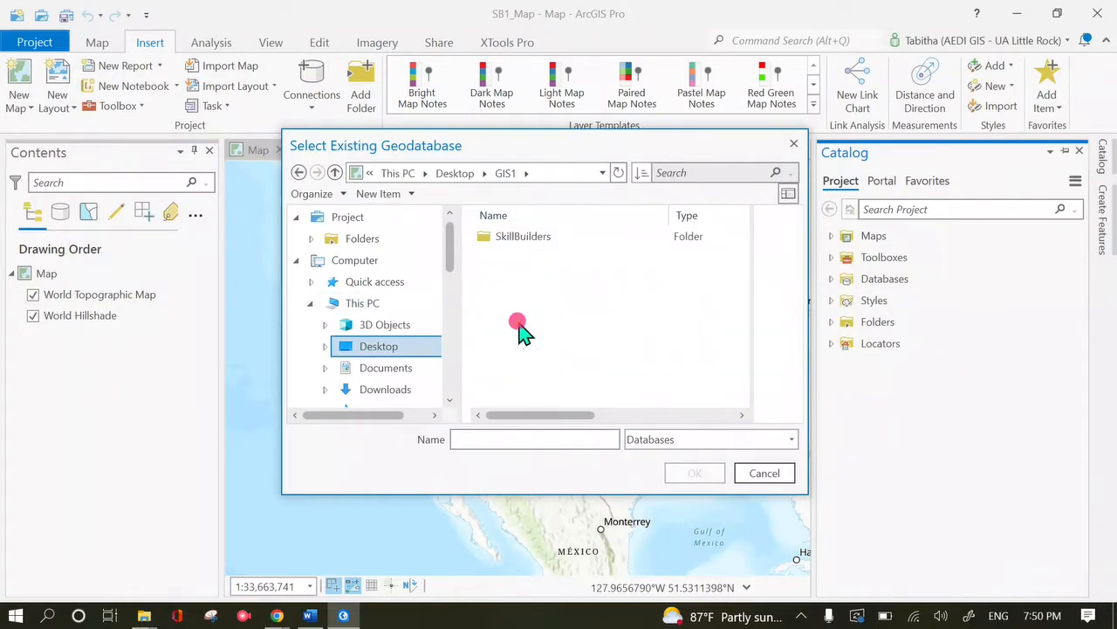
pyautogui.click(554, 237)
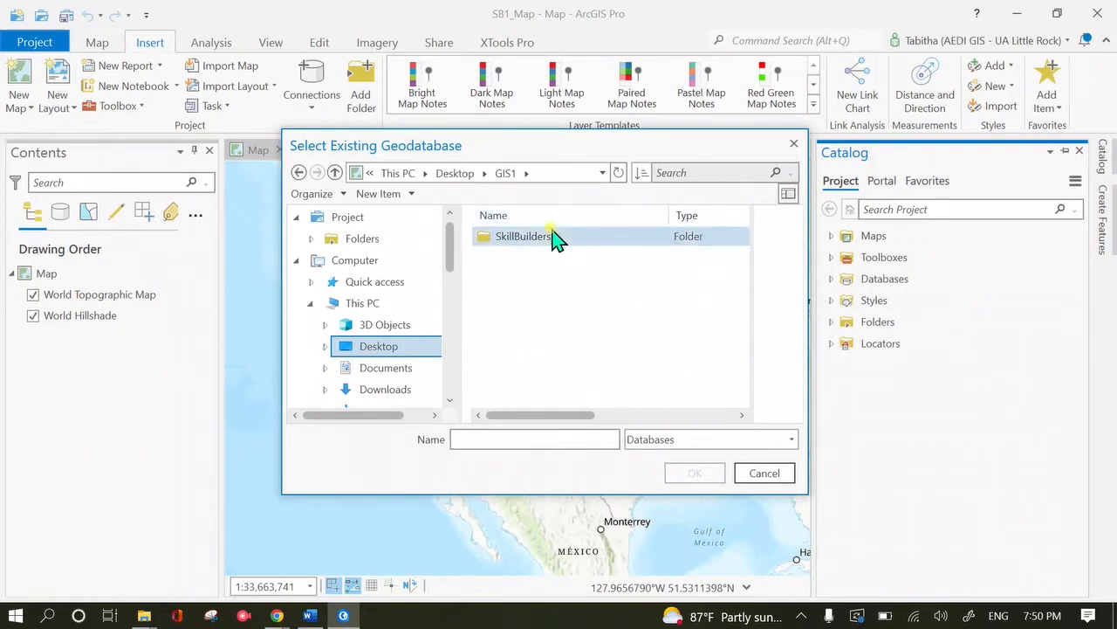
pyautogui.doubleClick(554, 237)
pyautogui.doubleClick(541, 238)
pyautogui.click(548, 261)
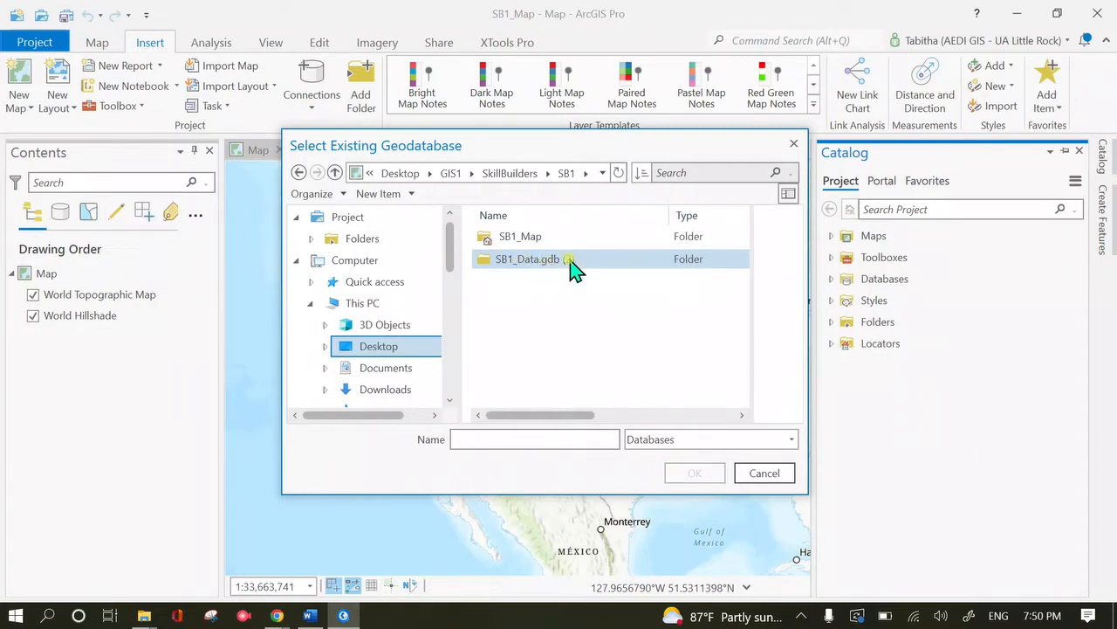
pyautogui.doubleClick(552, 262)
pyautogui.click(539, 247)
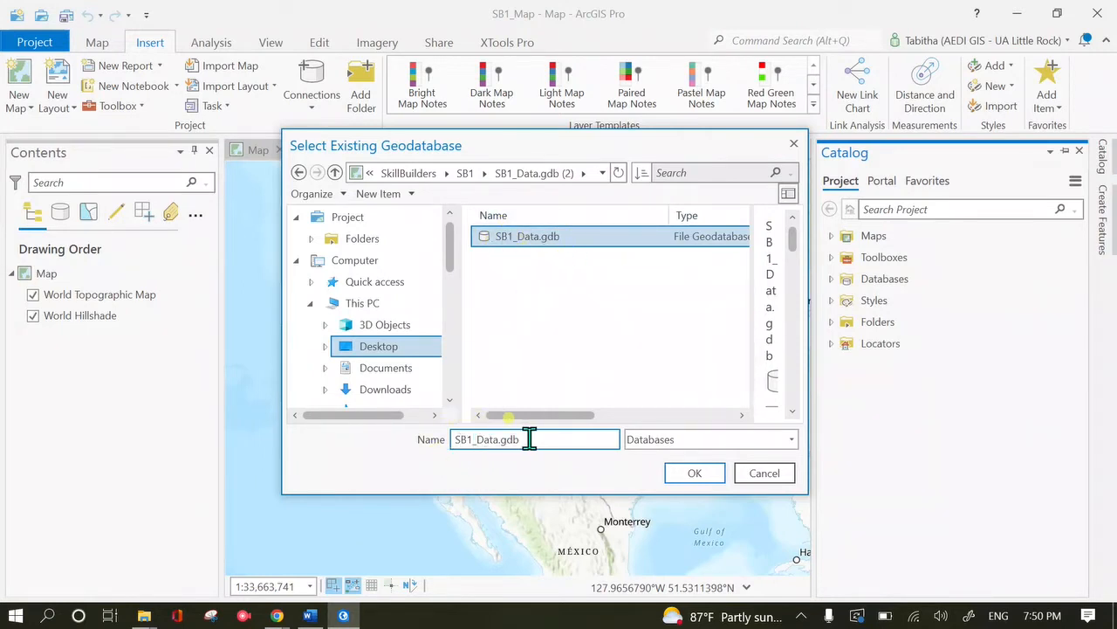
pyautogui.click(695, 473)
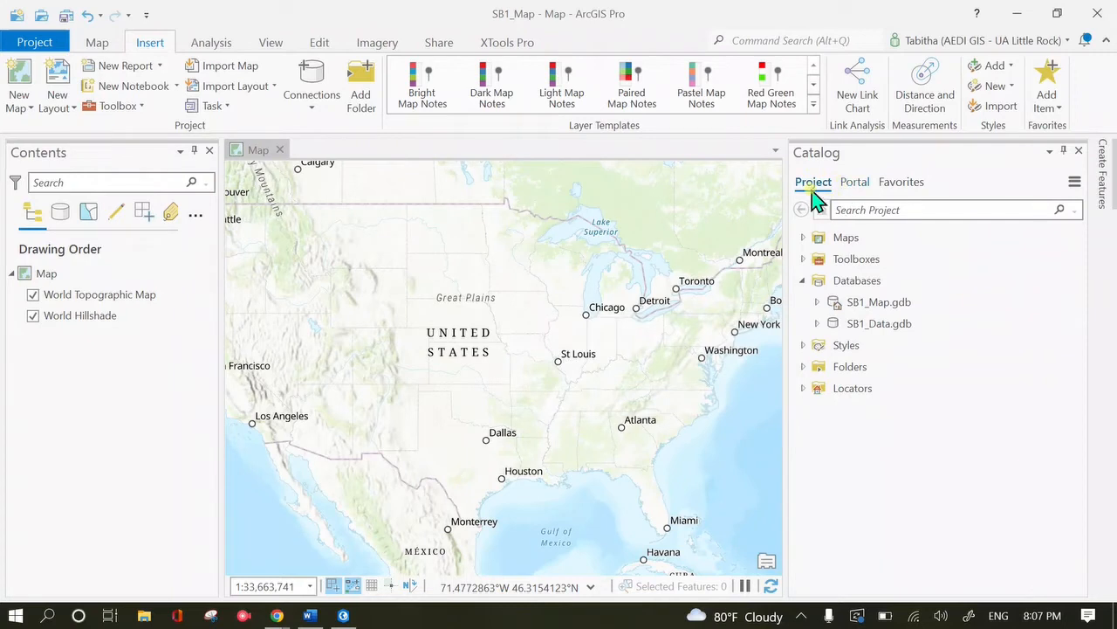
# Look over the portal content in the Catalog pane and return to the project's own items.
pyautogui.click(855, 184)
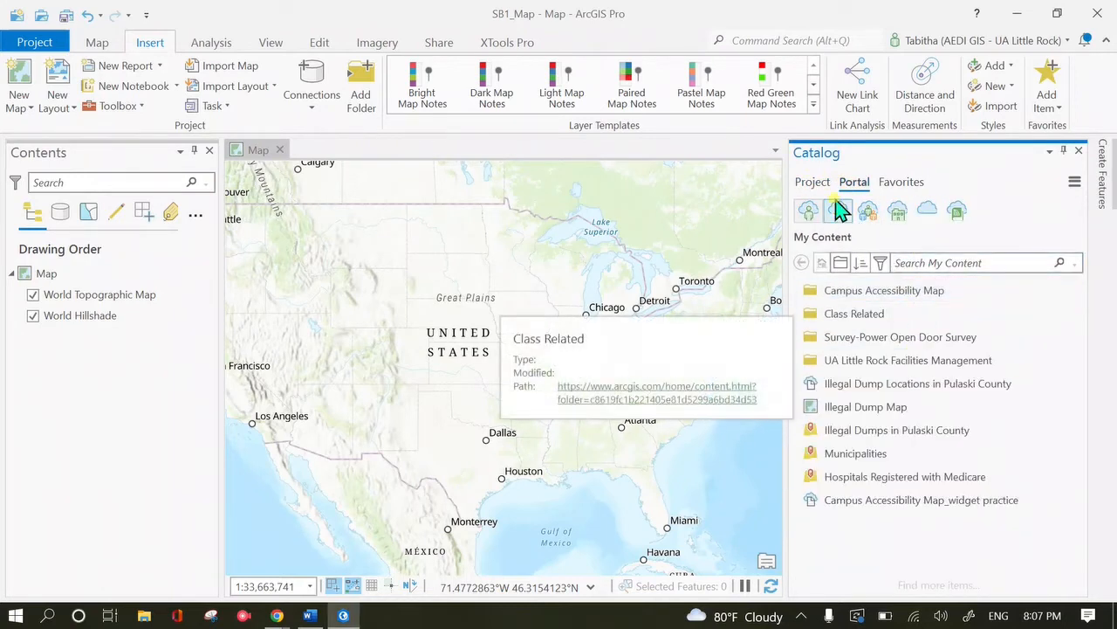
pyautogui.click(814, 183)
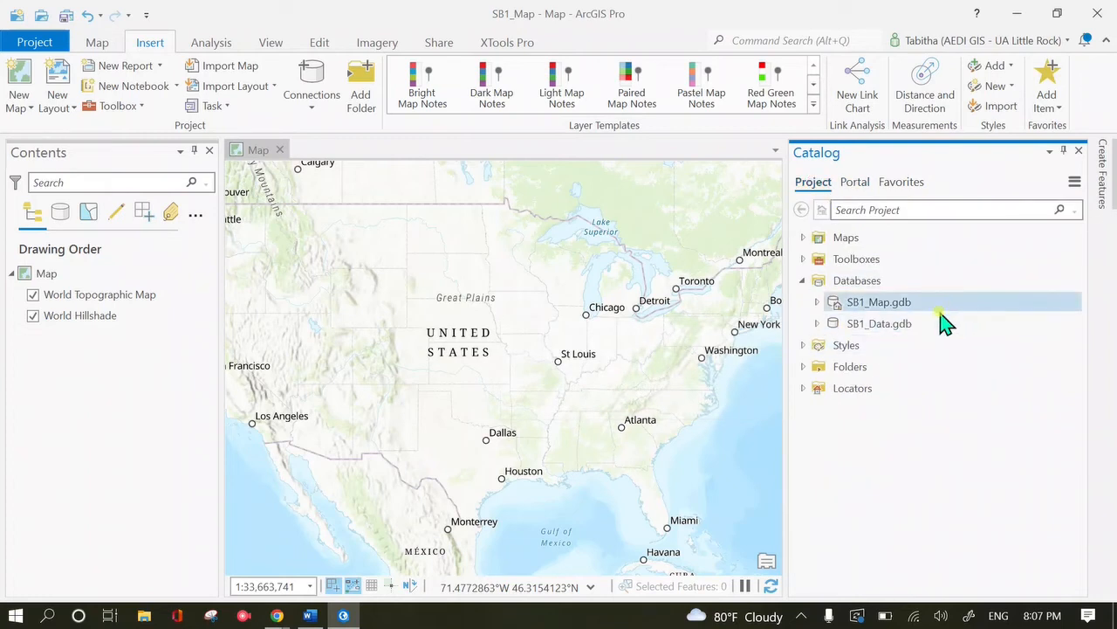
pyautogui.moveTo(928, 326)
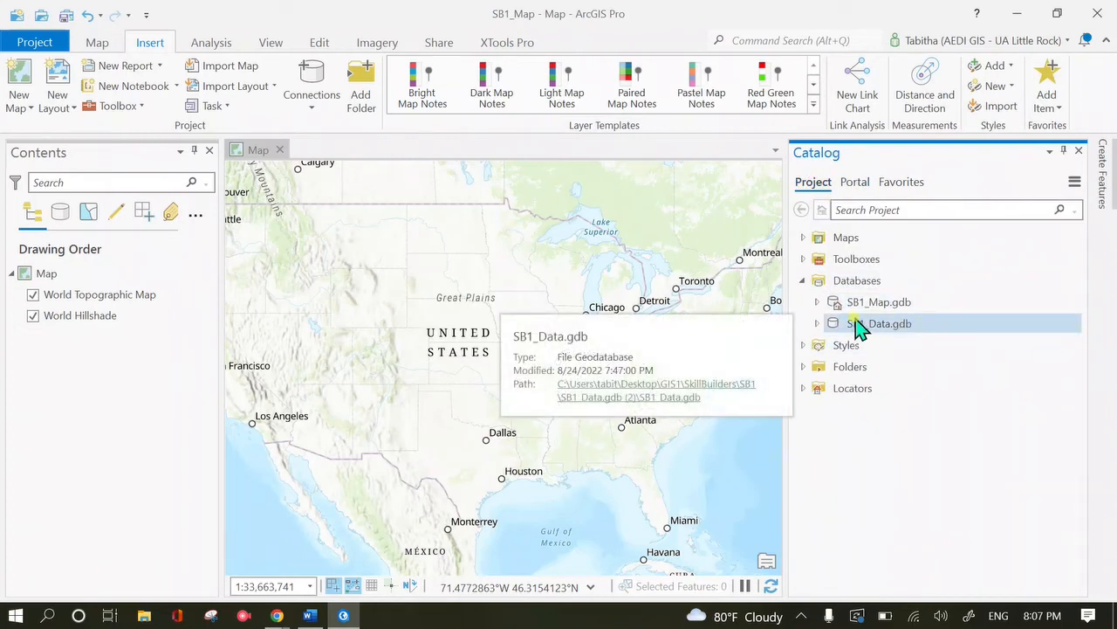
# Expand the project's Databases folder and the SB1_Data.gdb geodatabase, and check SB1_Map.gdb for contents.
pyautogui.click(803, 281)
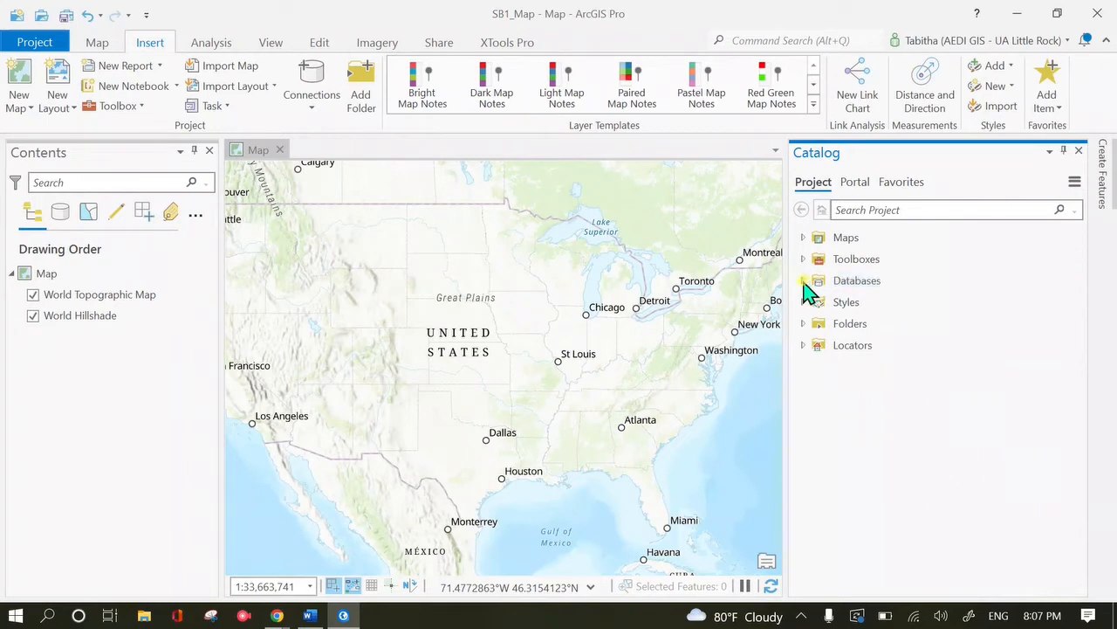
pyautogui.click(804, 281)
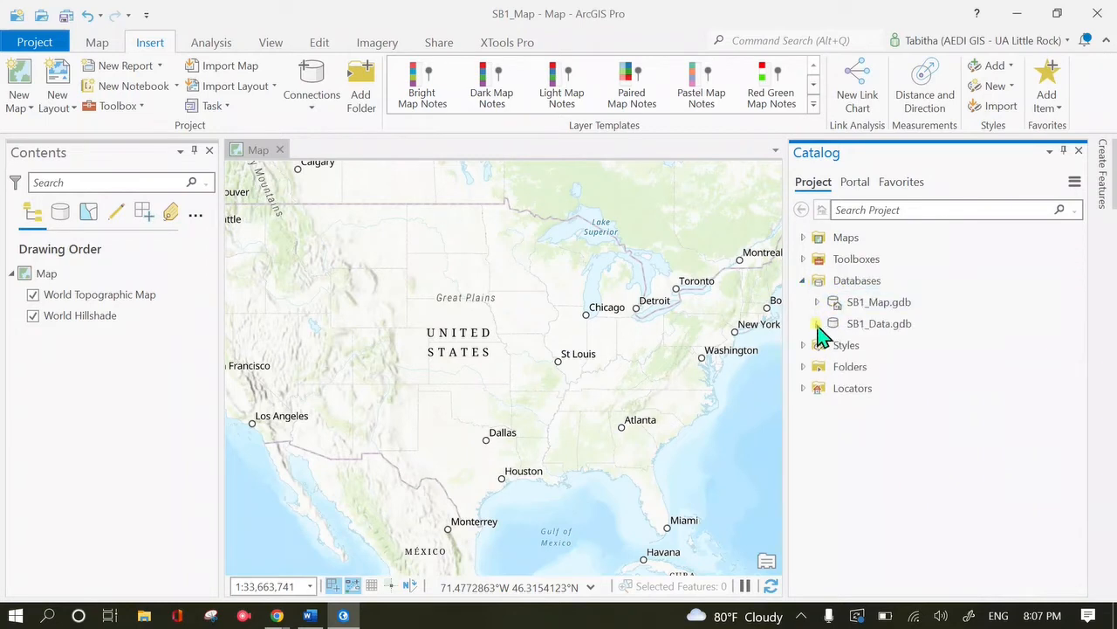
pyautogui.click(817, 324)
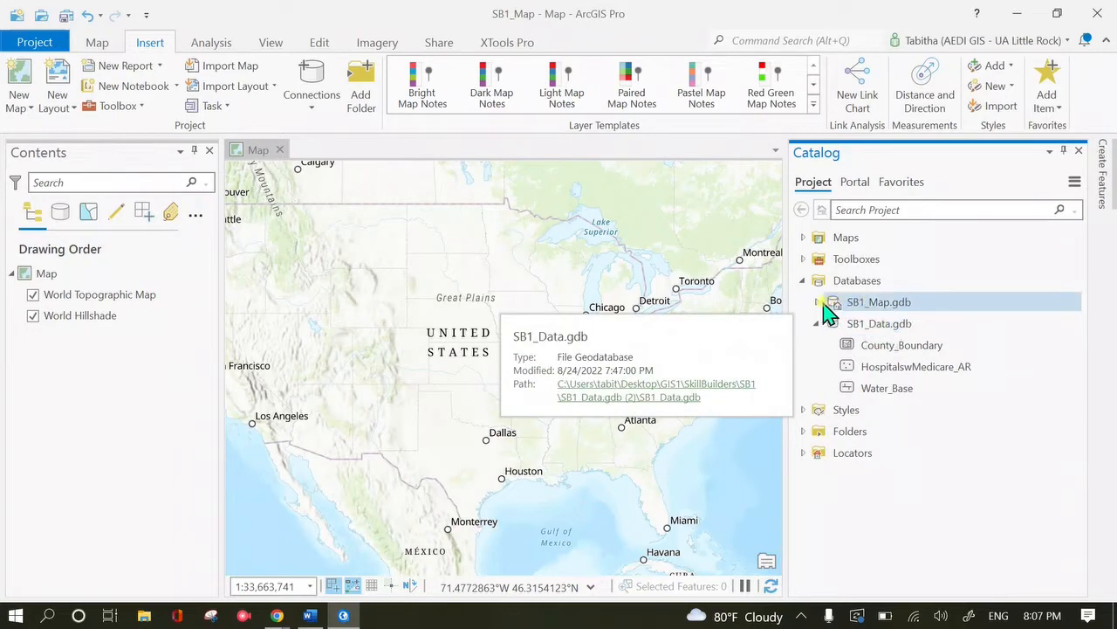
pyautogui.click(823, 302)
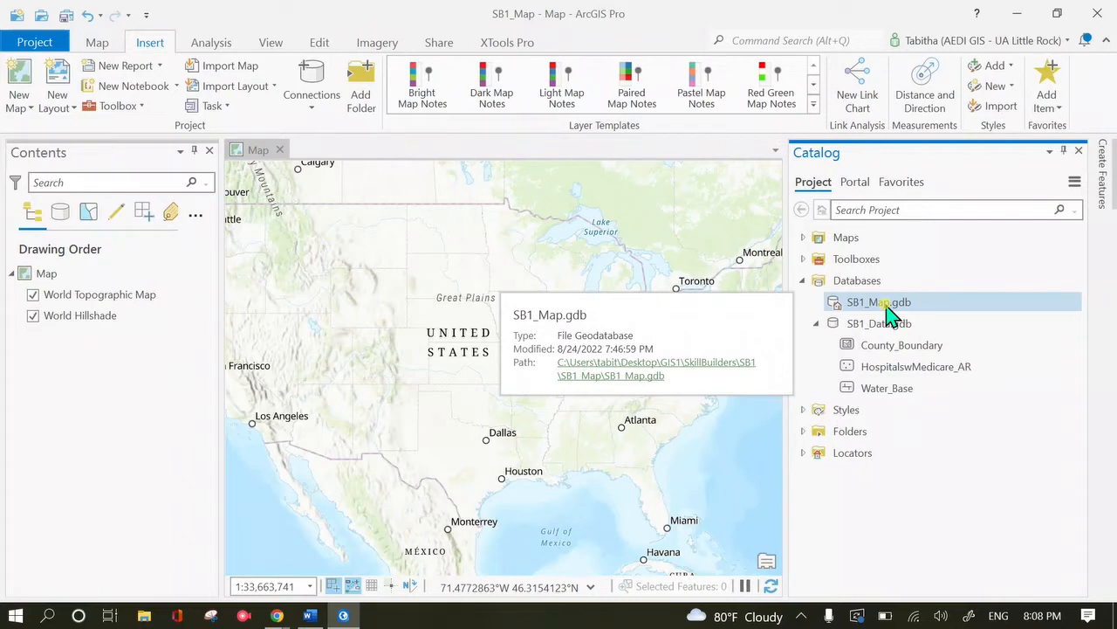
# Add the County_Boundary, HospitalswMedicare_AR and Water_Base feature classes from SB1_Data.gdb to the current map.
pyautogui.click(884, 344)
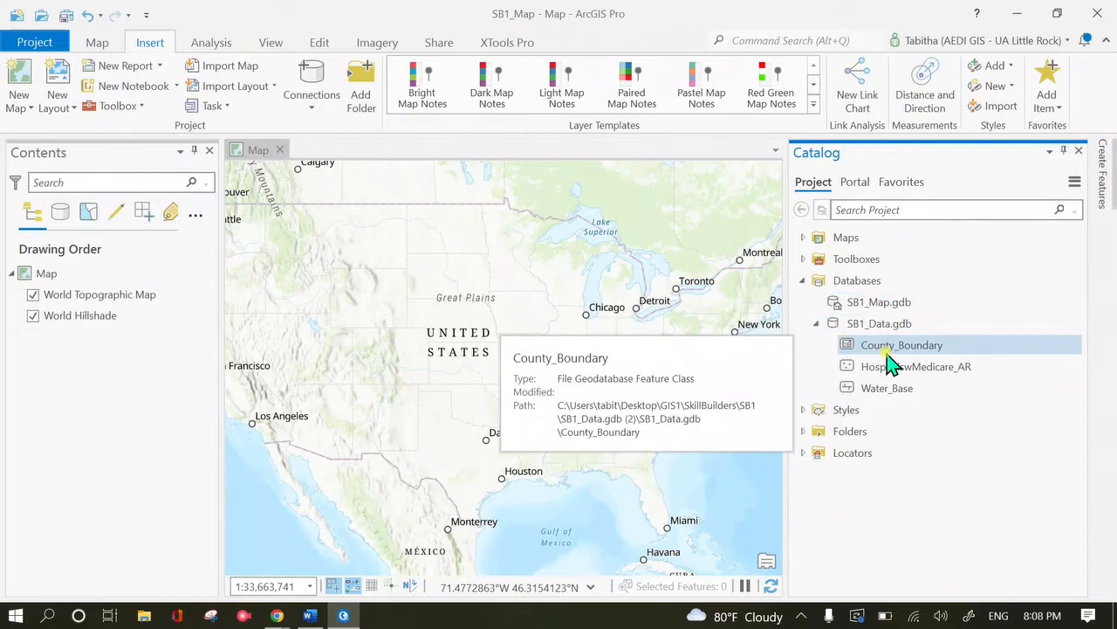
pyautogui.moveTo(883, 350); pyautogui.dragTo(543, 307)
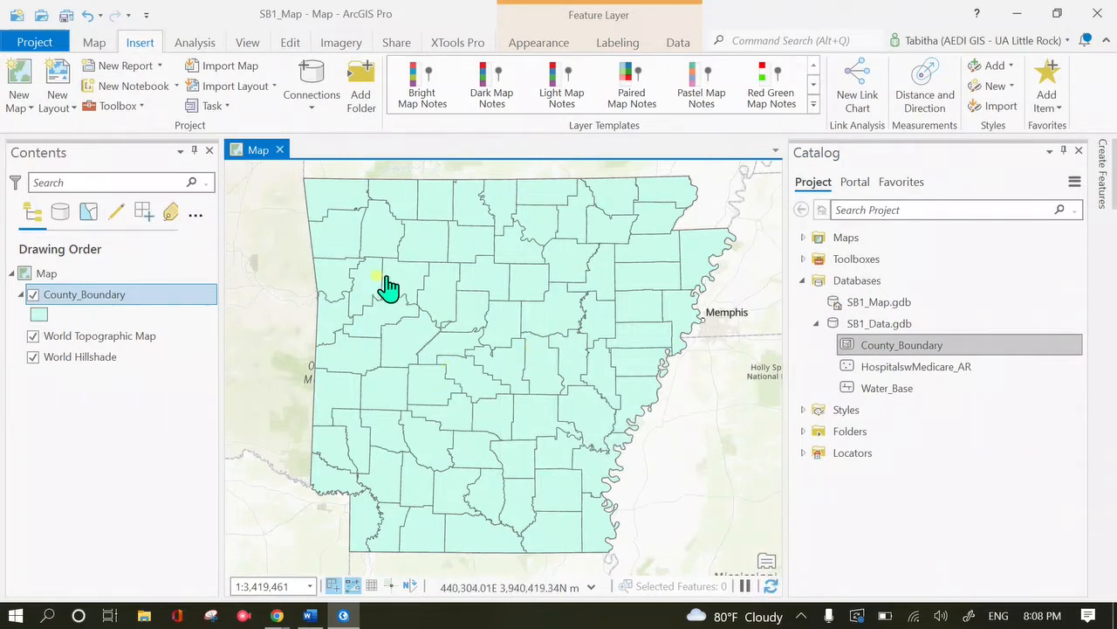
pyautogui.click(882, 371)
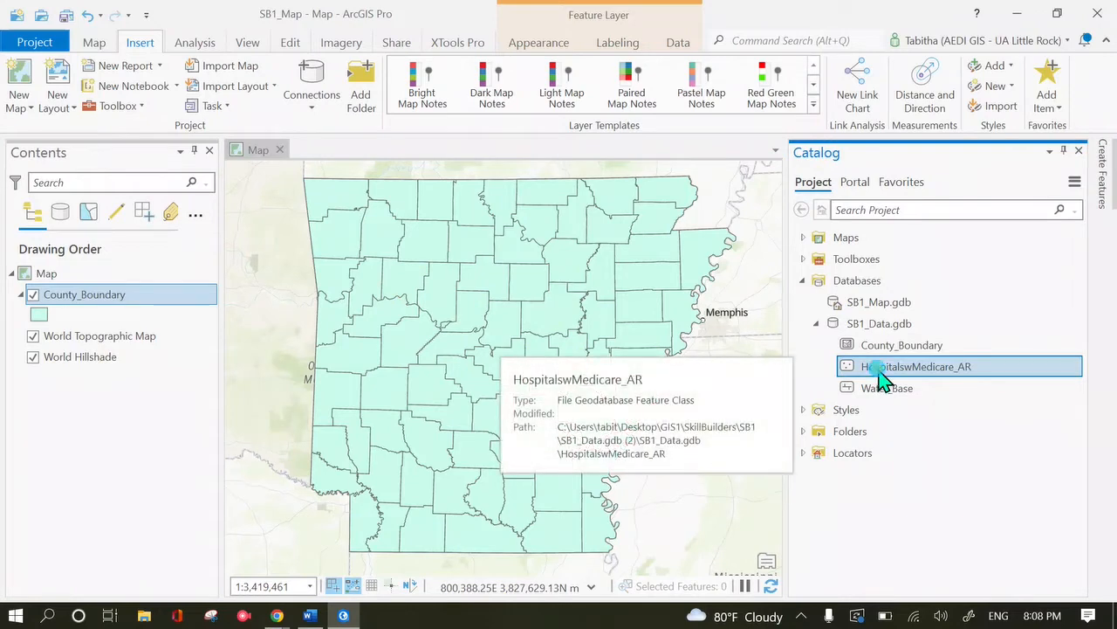
pyautogui.rightClick(880, 373)
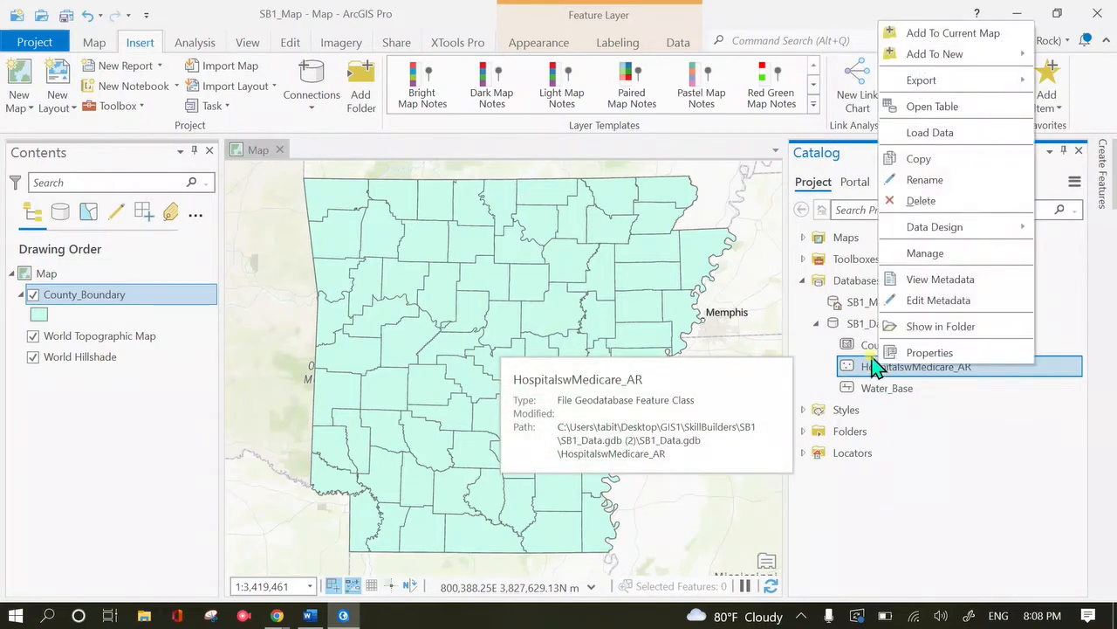
pyautogui.click(924, 35)
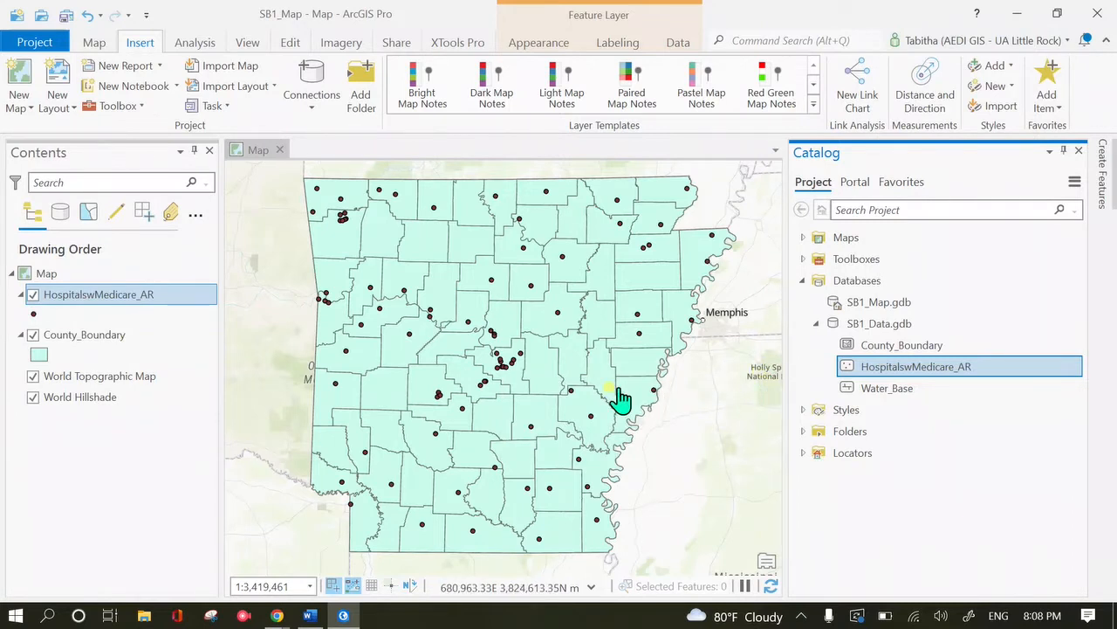
pyautogui.click(885, 388)
pyautogui.moveTo(888, 395); pyautogui.dragTo(498, 385)
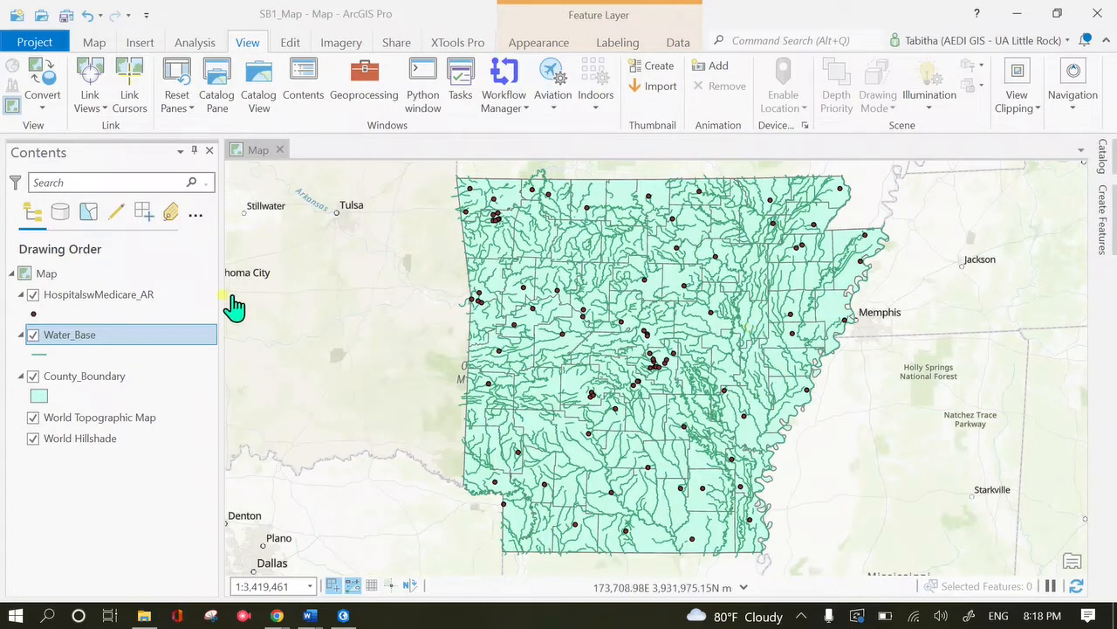
# Examine the HospitalswMedicare_AR layer's context commands, the map tools and the layer's appearance options.
pyautogui.rightClick(96, 294)
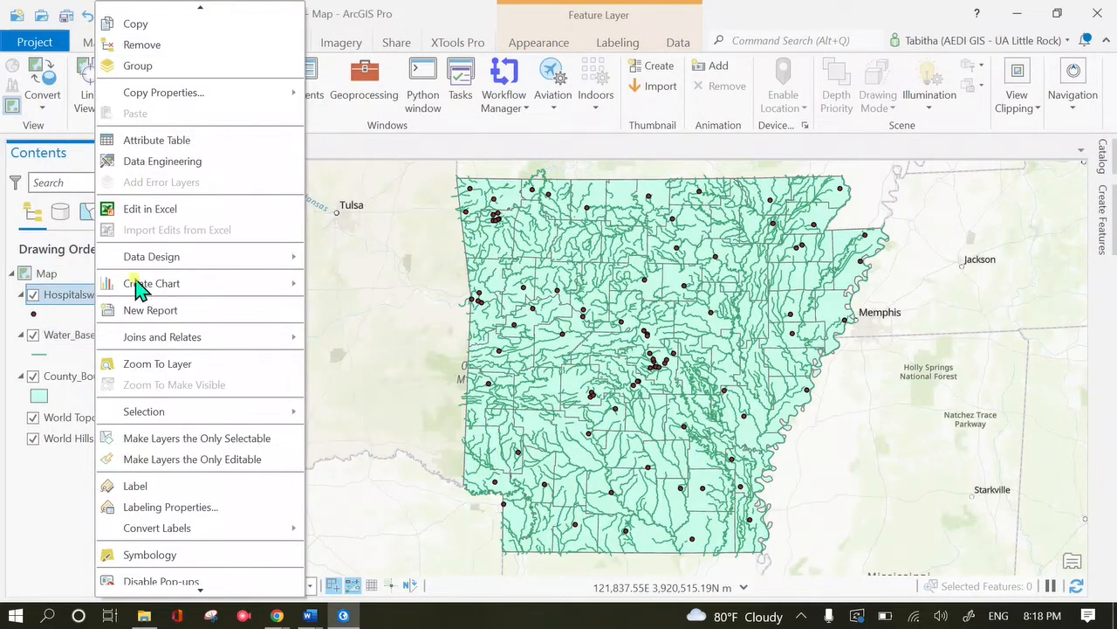
pyautogui.click(53, 502)
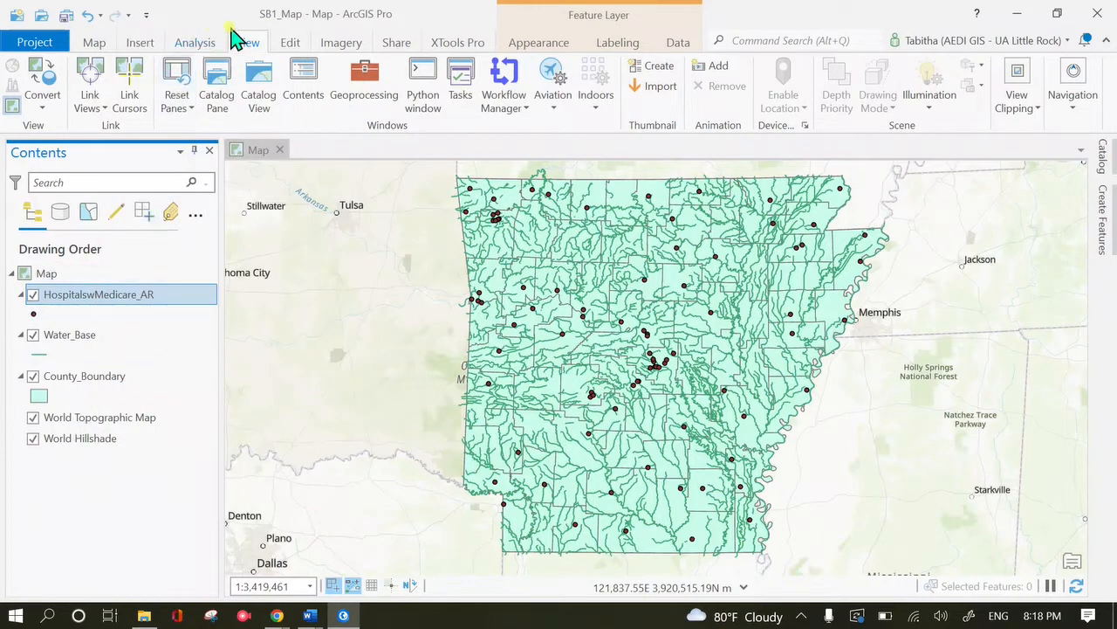
pyautogui.click(95, 42)
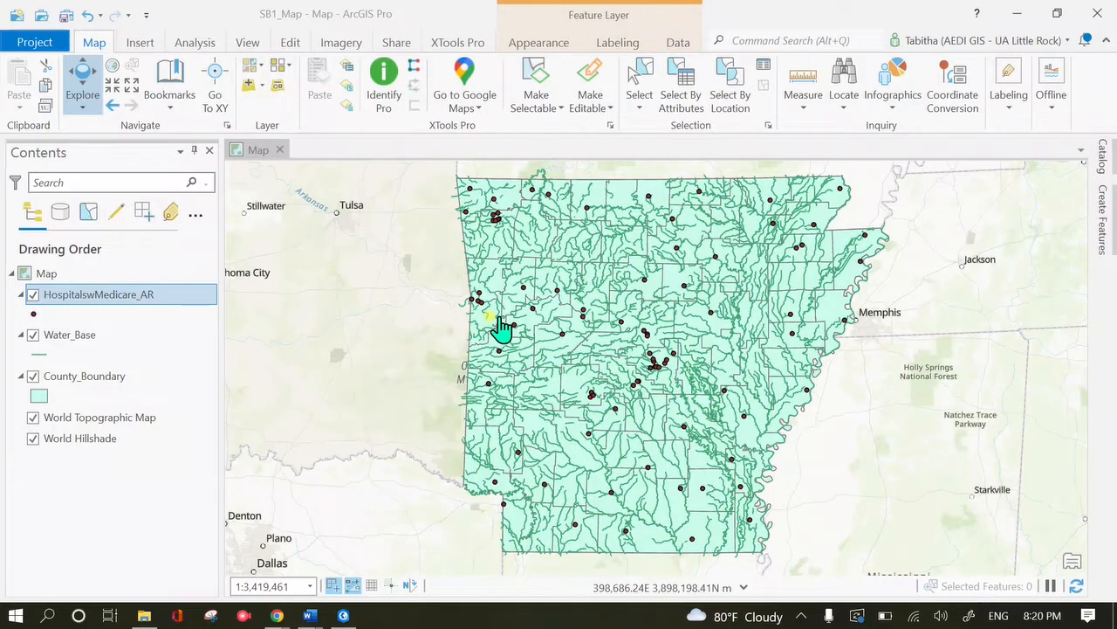
pyautogui.click(145, 295)
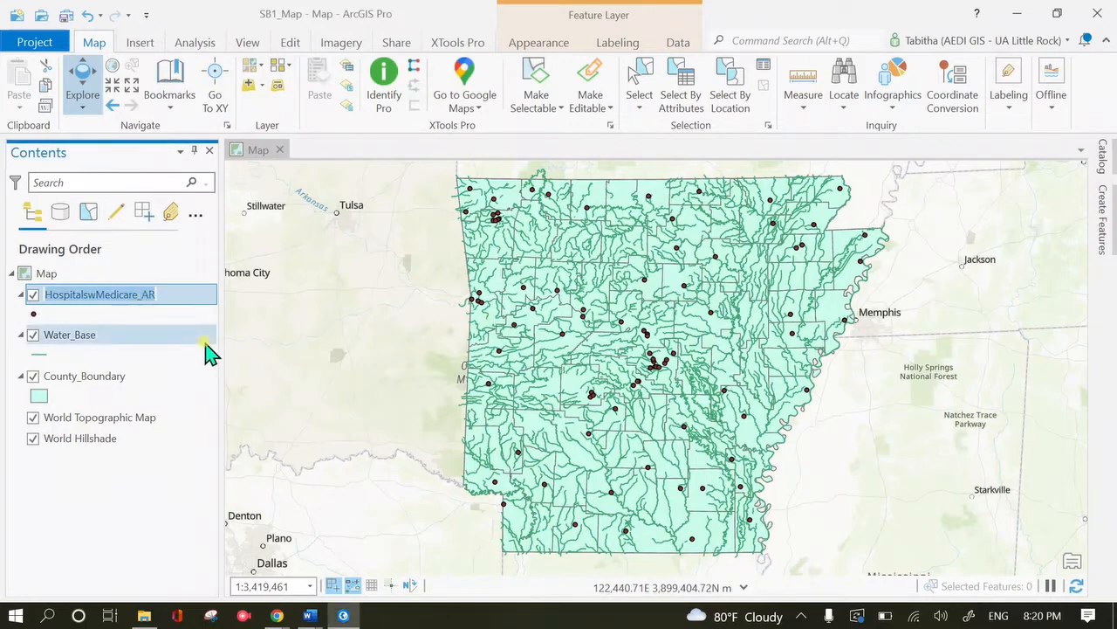
pyautogui.click(86, 491)
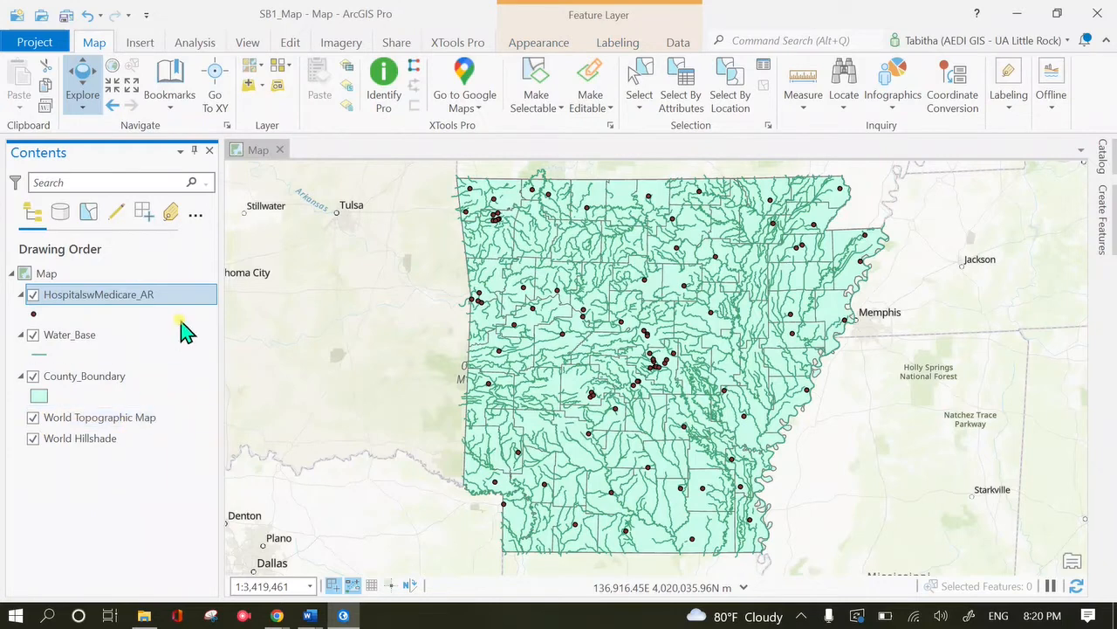
pyautogui.click(539, 43)
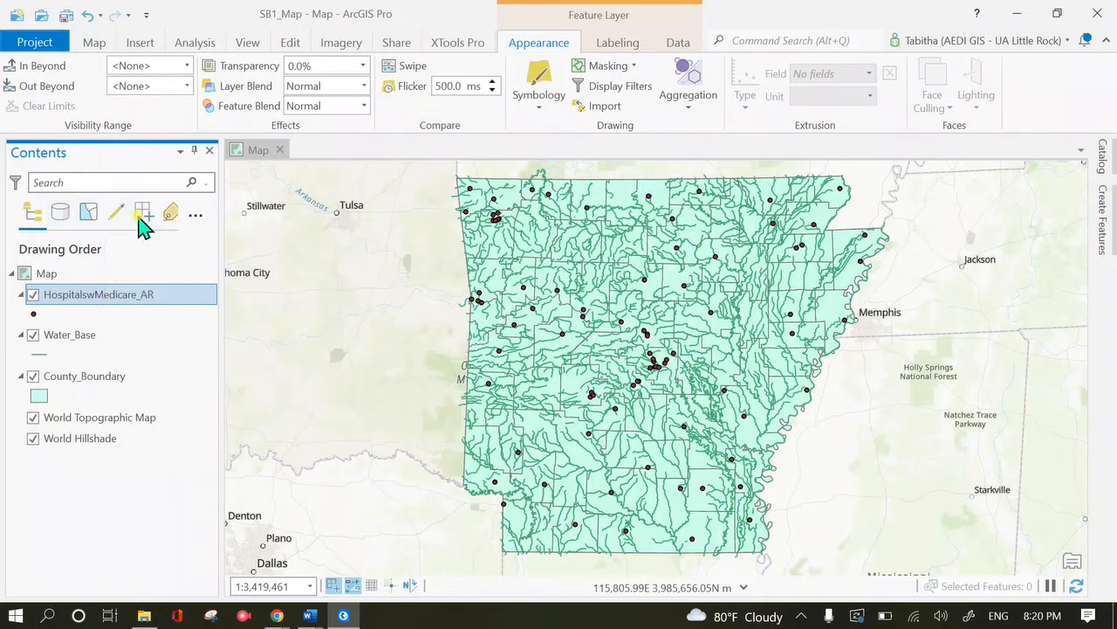
# View the Contents layers by data source and by snapping, and return to the drawing order list.
pyautogui.click(60, 214)
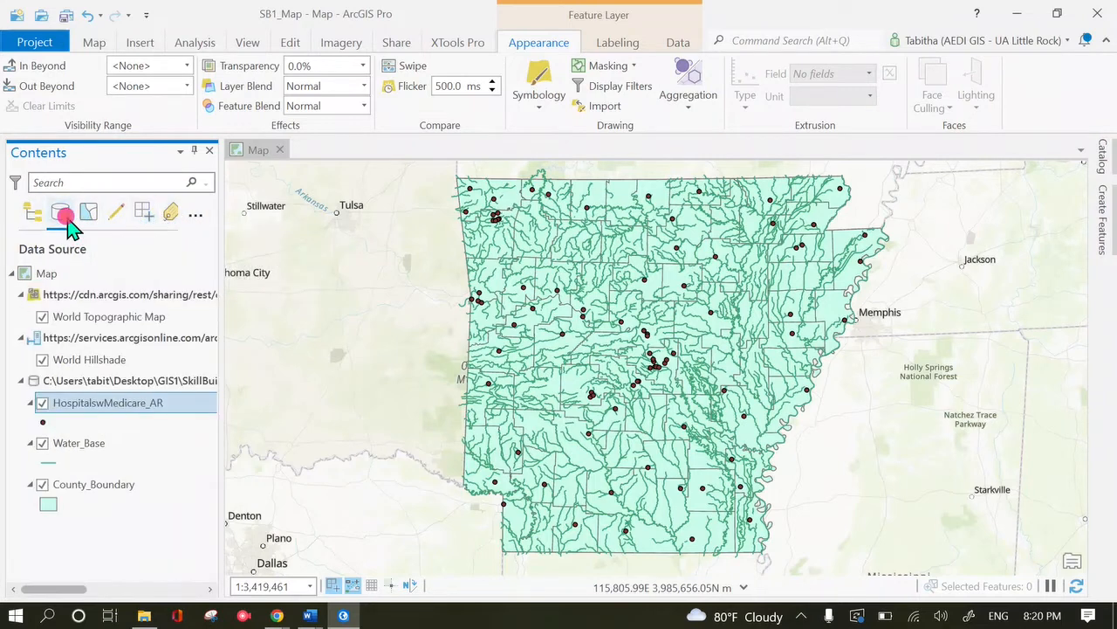
pyautogui.click(245, 614)
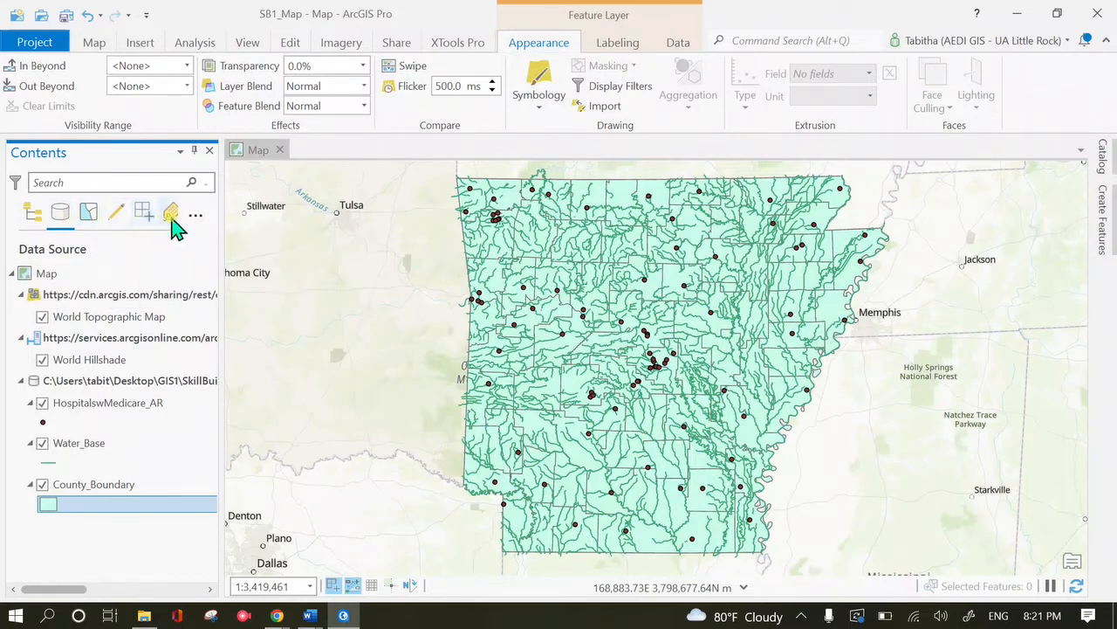
pyautogui.click(146, 213)
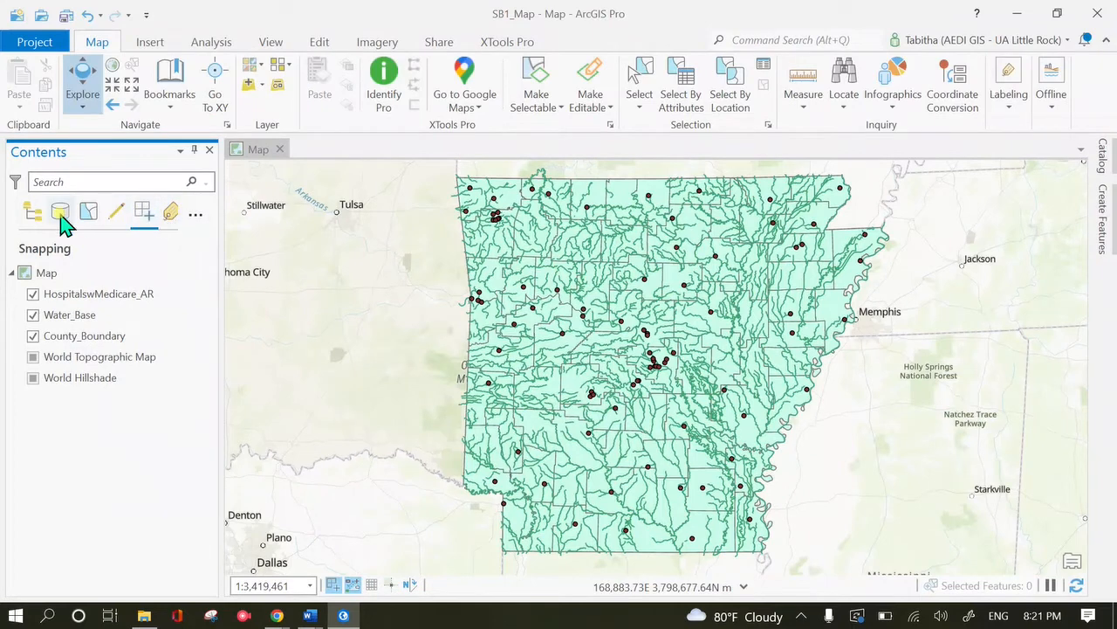
pyautogui.click(32, 216)
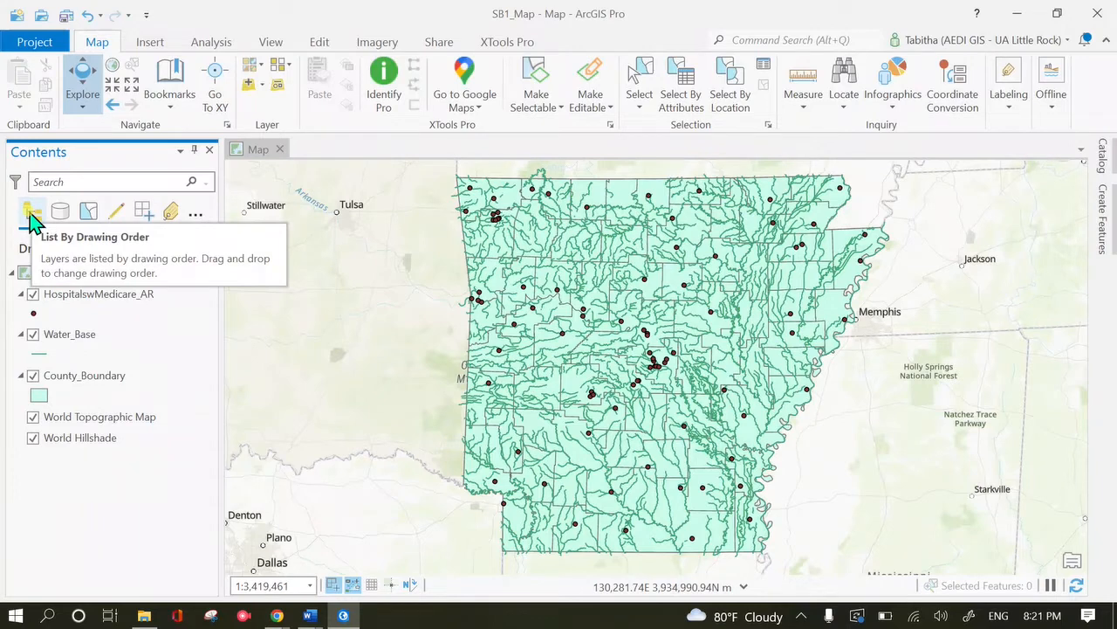
pyautogui.click(46, 296)
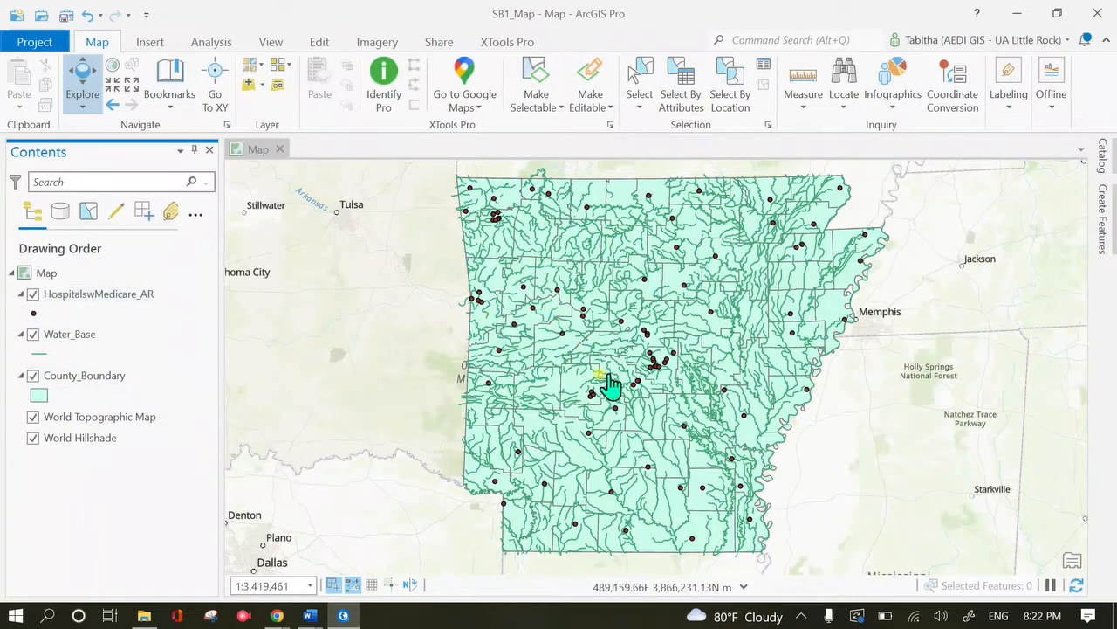
pyautogui.click(166, 389)
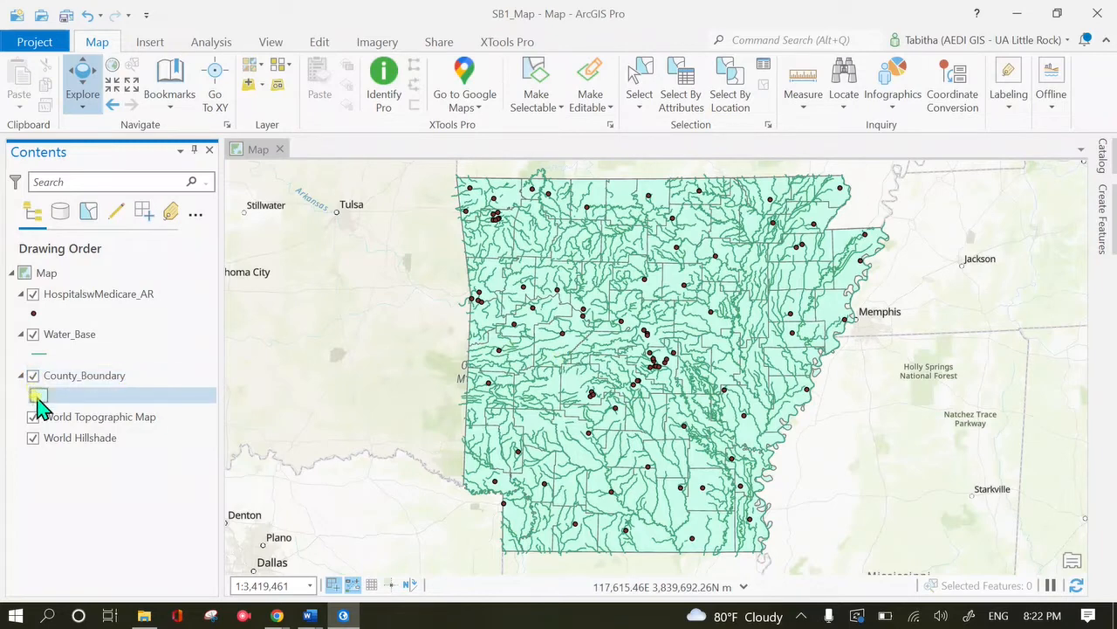
# Collapse the legends of the three feature layers and move County_Boundary above HospitalswMedicare_AR in the drawing order.
pyautogui.click(103, 394)
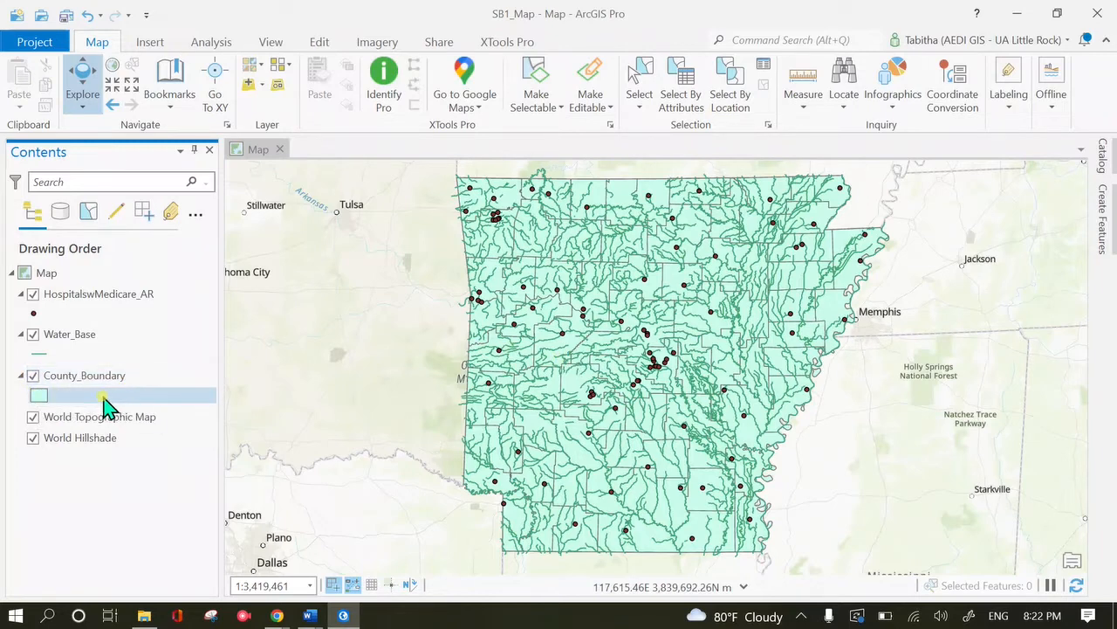
pyautogui.click(21, 335)
pyautogui.click(21, 294)
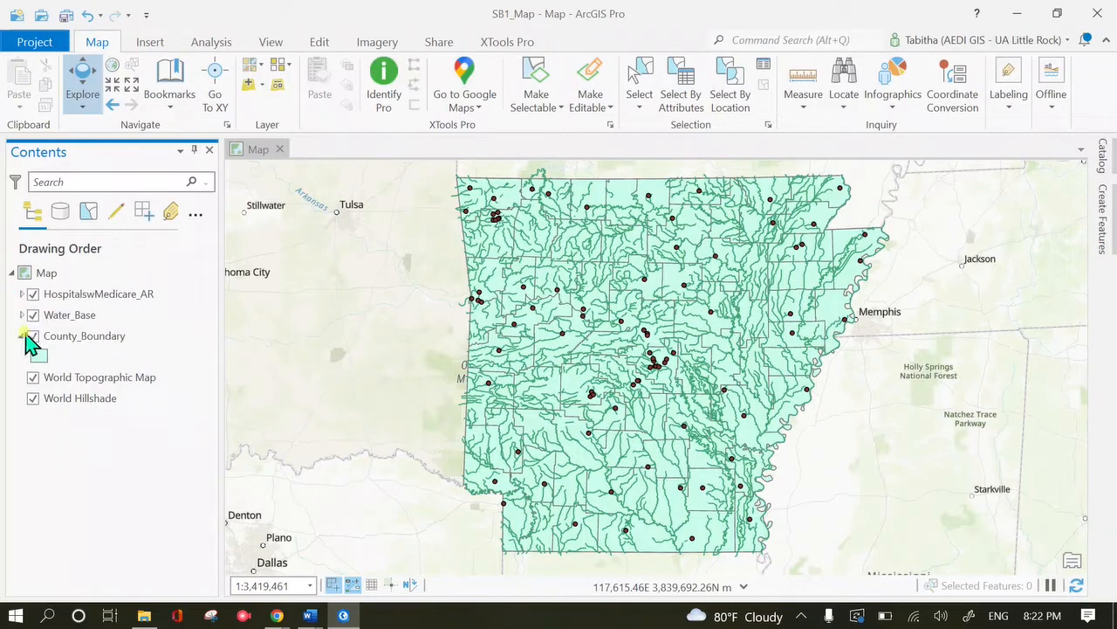
pyautogui.click(50, 339)
pyautogui.click(21, 336)
pyautogui.click(54, 336)
pyautogui.moveTo(56, 342); pyautogui.dragTo(63, 297)
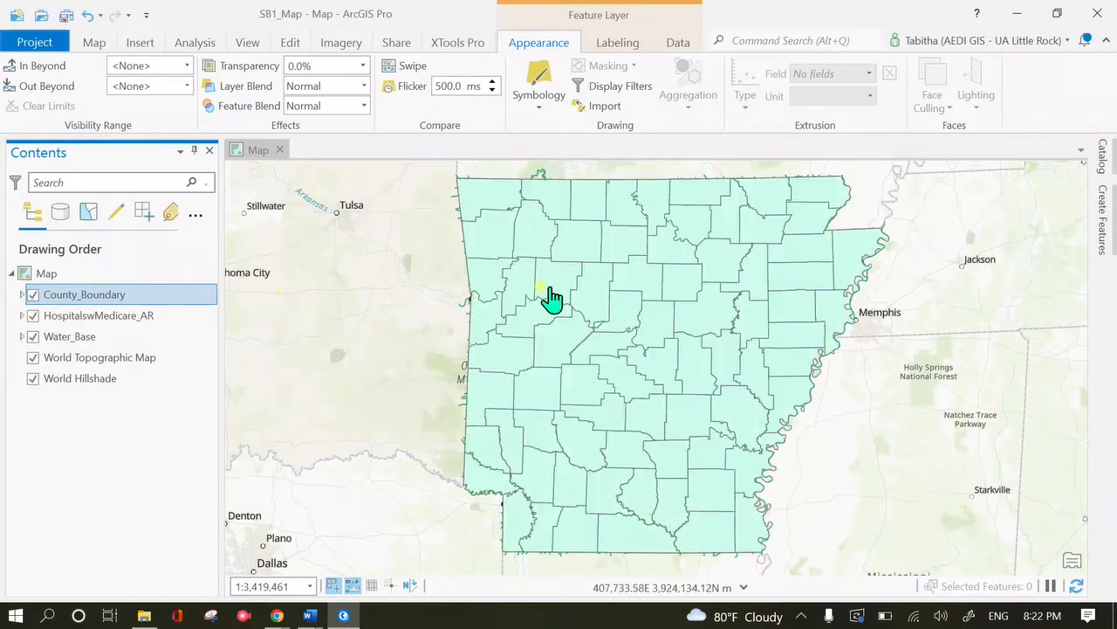
# Expand the Water_Base and HospitalswMedicare_AR legends and move both layers above County_Boundary, with HospitalswMedicare_AR first.
pyautogui.click(22, 336)
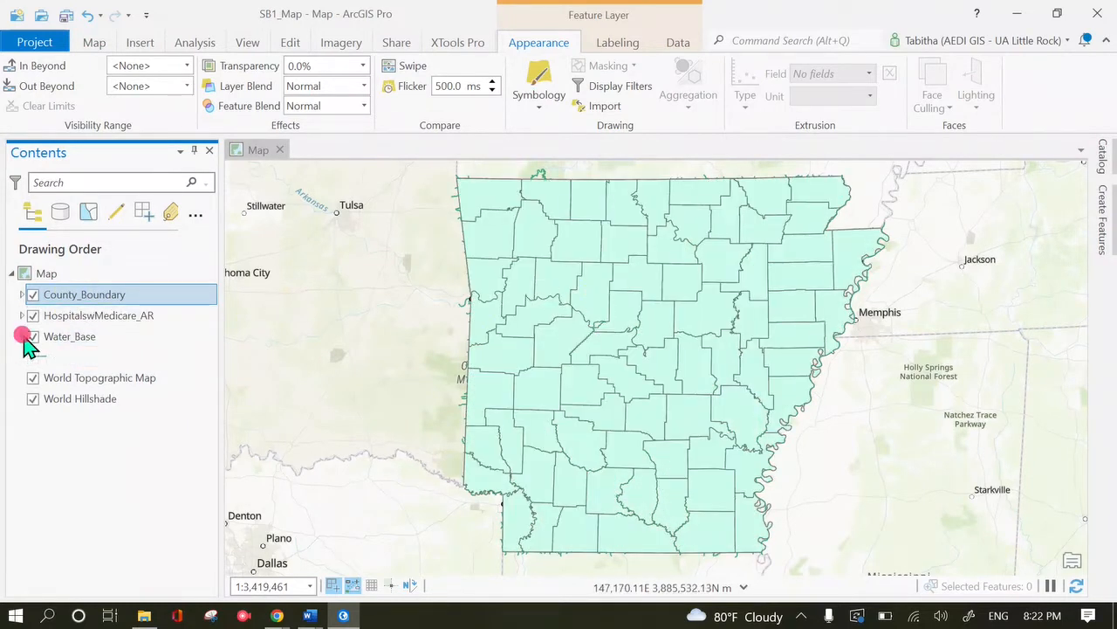
pyautogui.click(22, 315)
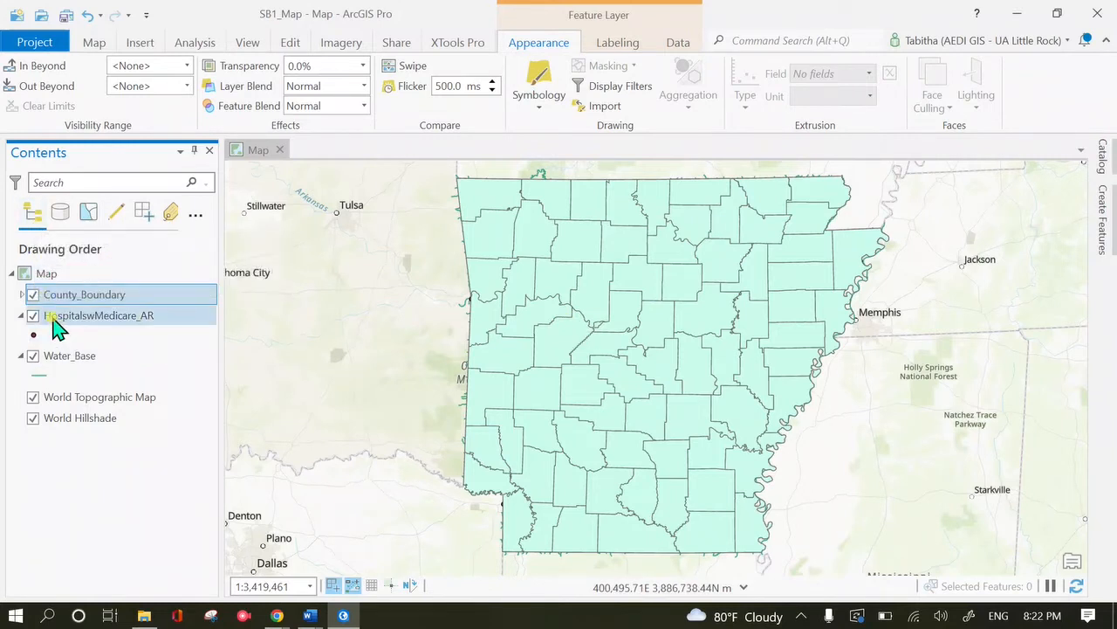
pyautogui.moveTo(54, 324); pyautogui.dragTo(70, 295)
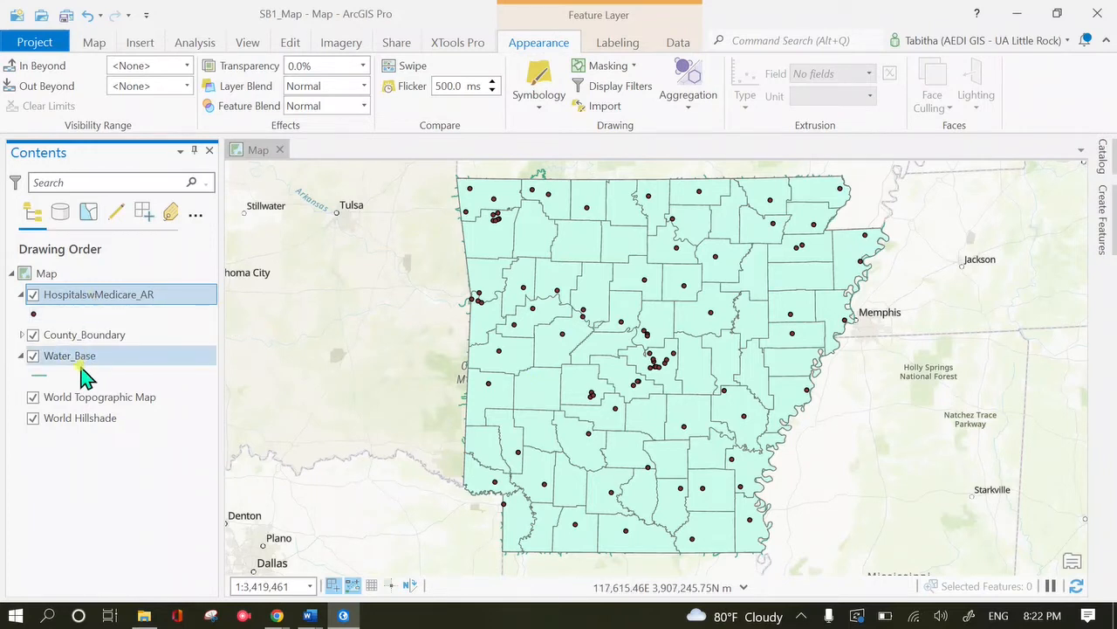
pyautogui.moveTo(72, 360); pyautogui.dragTo(95, 339)
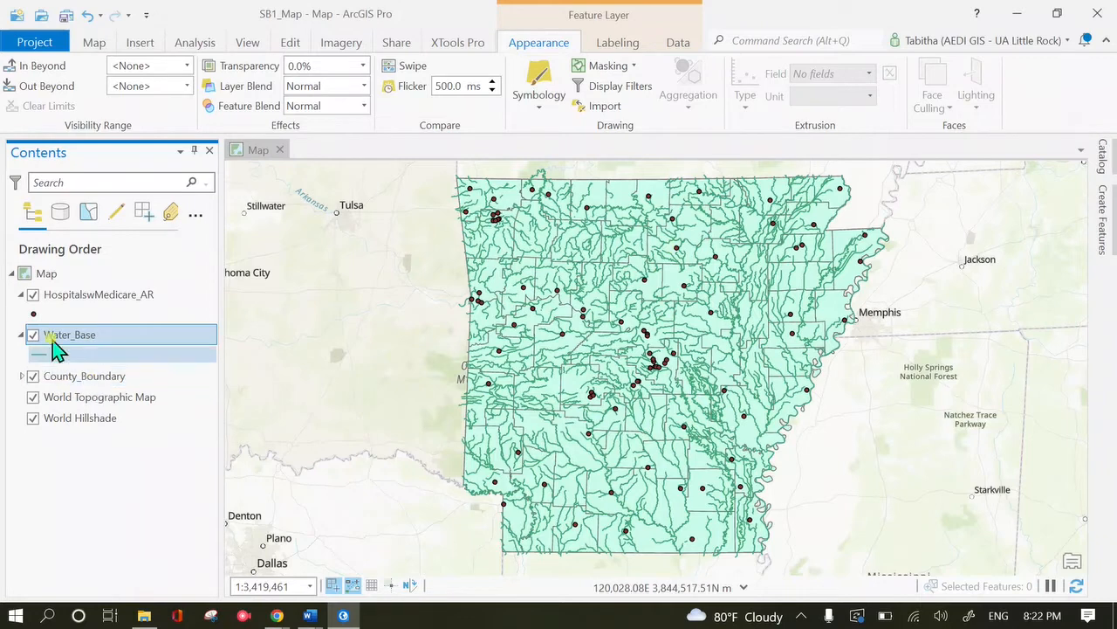
# Turn off the visibility of all three feature layers, World Topographic Map and World Hillshade.
pyautogui.click(33, 295)
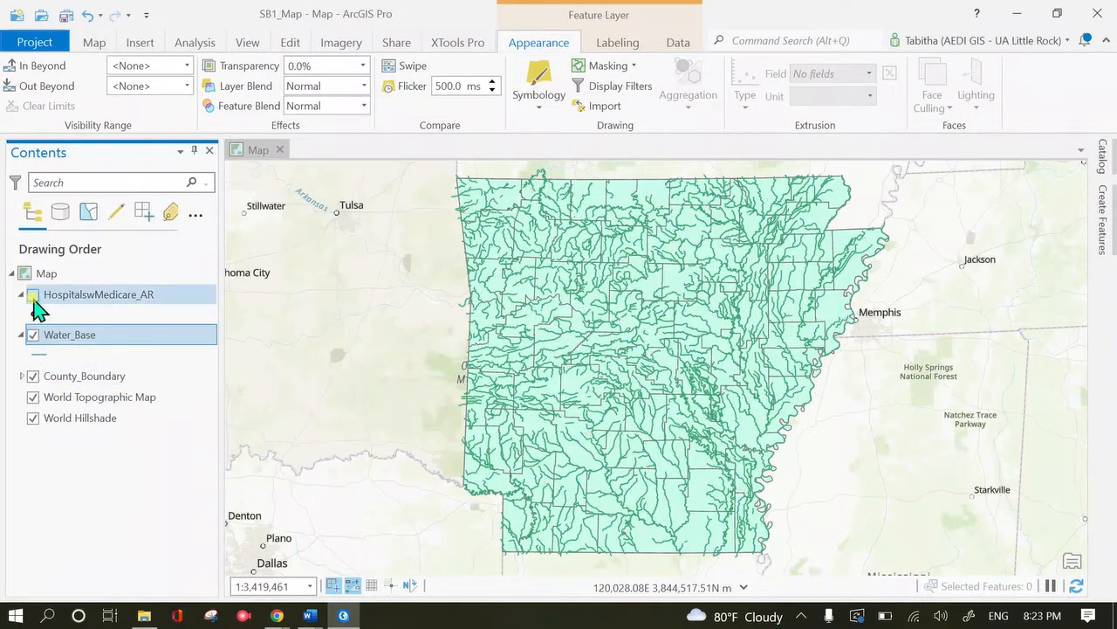
pyautogui.click(32, 335)
pyautogui.click(33, 375)
pyautogui.click(32, 398)
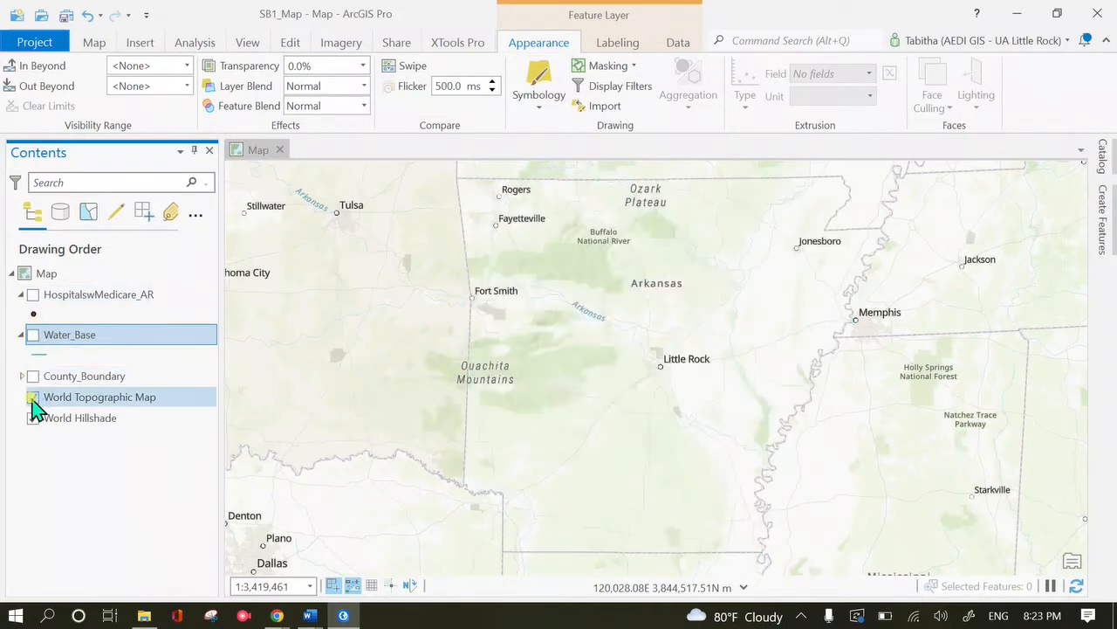
pyautogui.click(33, 418)
# Turn the County_Boundary, Water_Base and HospitalswMedicare_AR layers back on, leaving both basemap layers hidden.
pyautogui.click(32, 375)
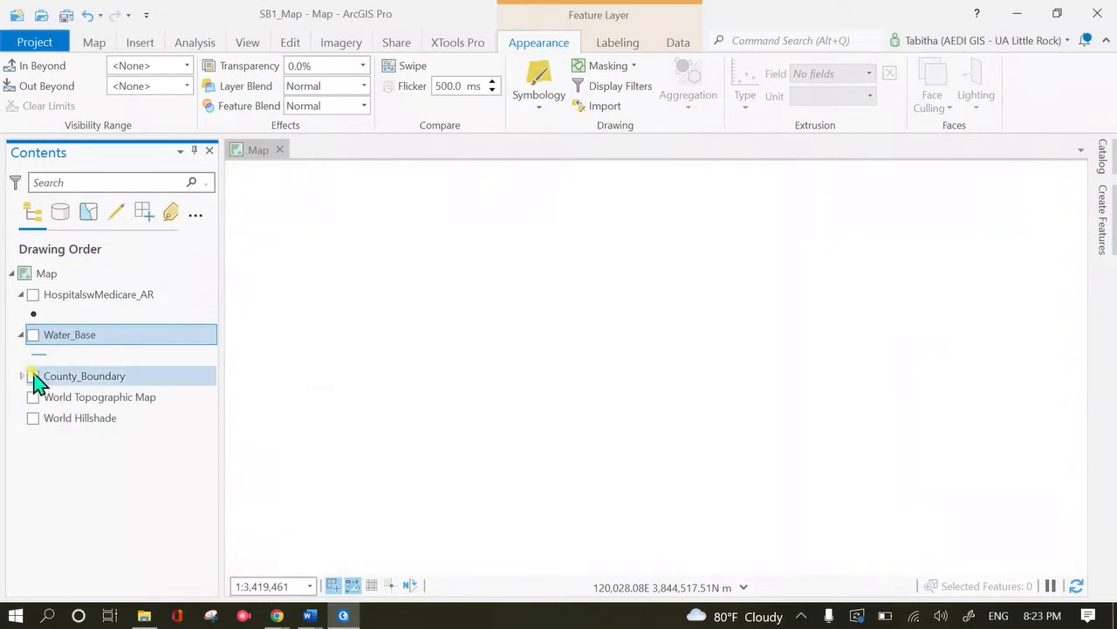
pyautogui.click(32, 334)
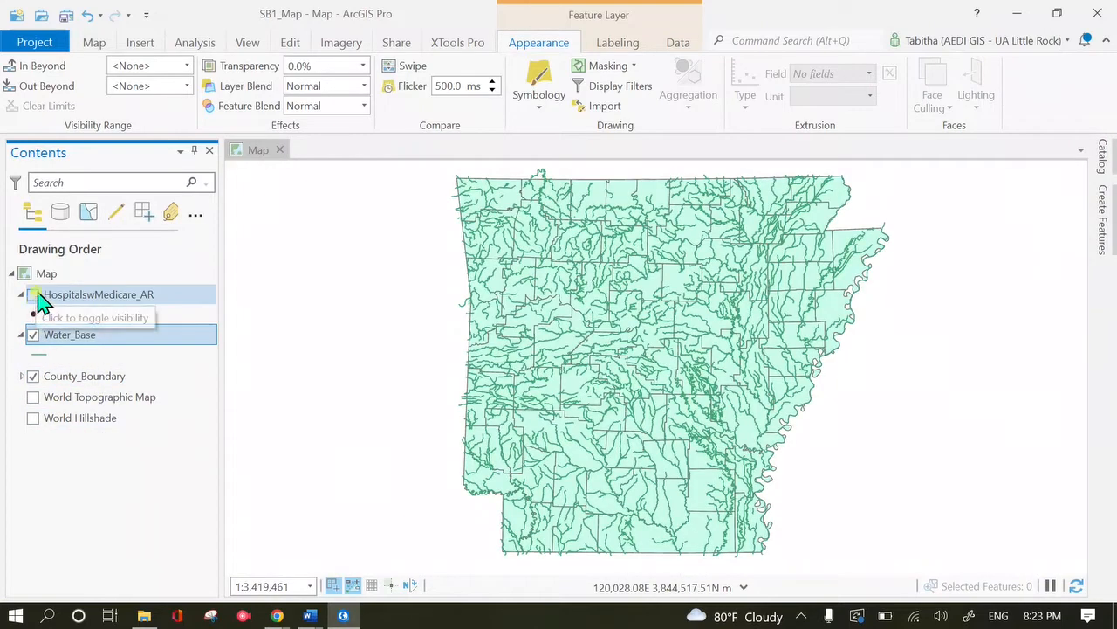
pyautogui.click(33, 295)
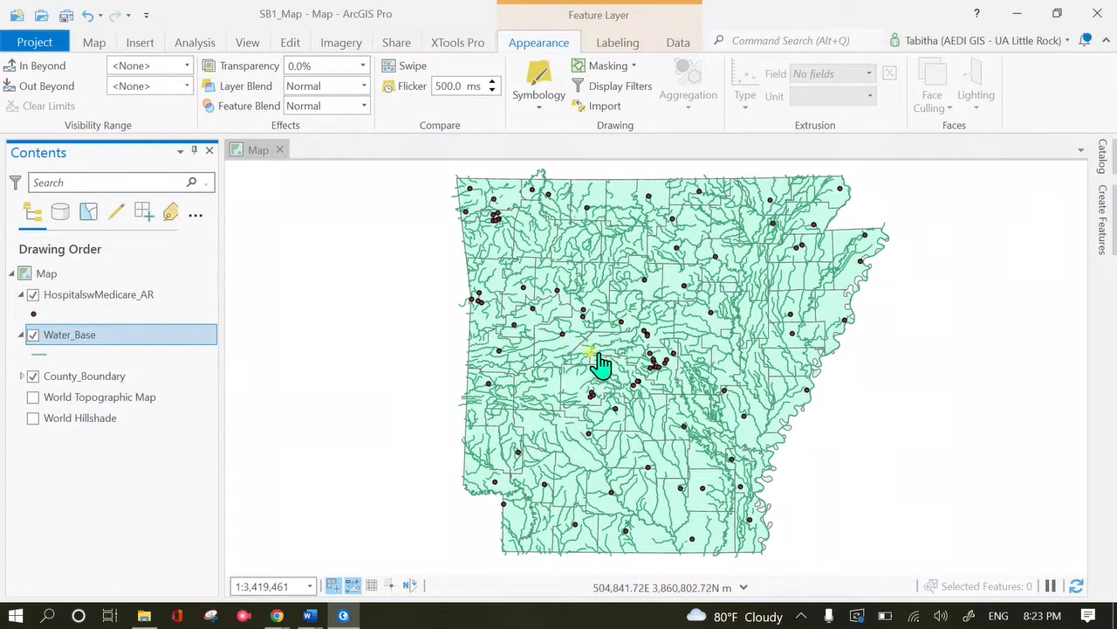
# View the layers by data source and collapse the two online service groups and the local geodatabase group.
pyautogui.click(60, 215)
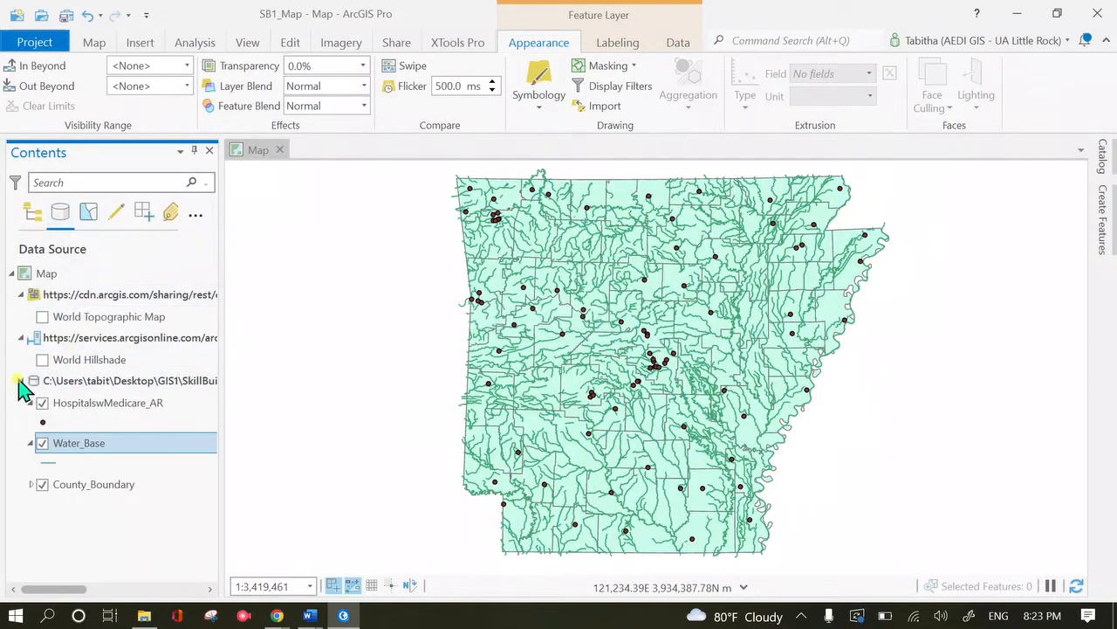
pyautogui.click(22, 338)
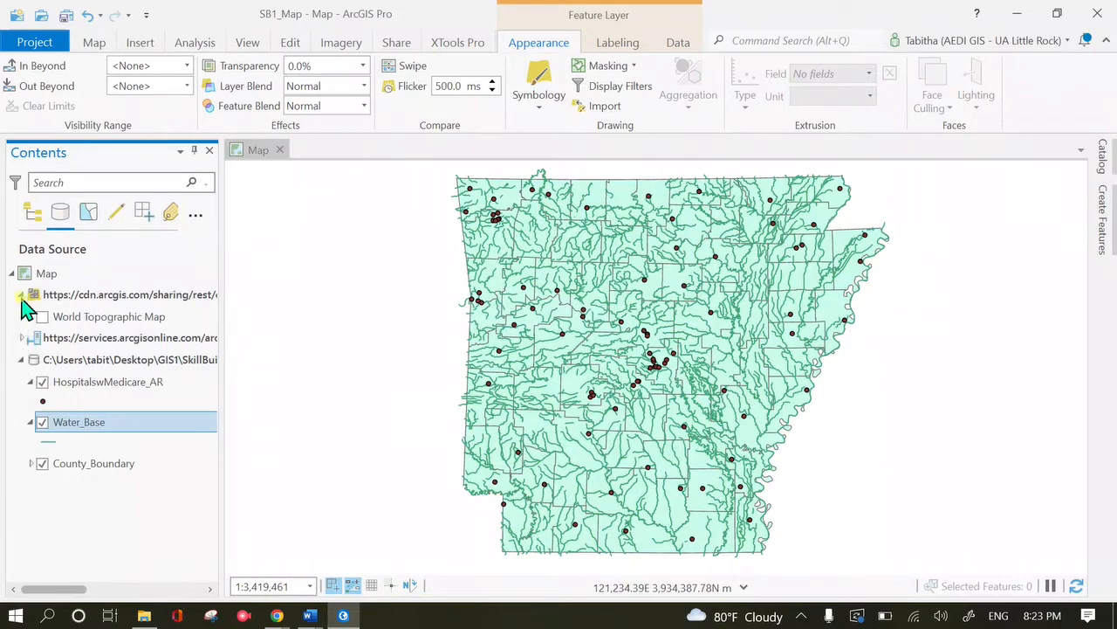
pyautogui.click(20, 295)
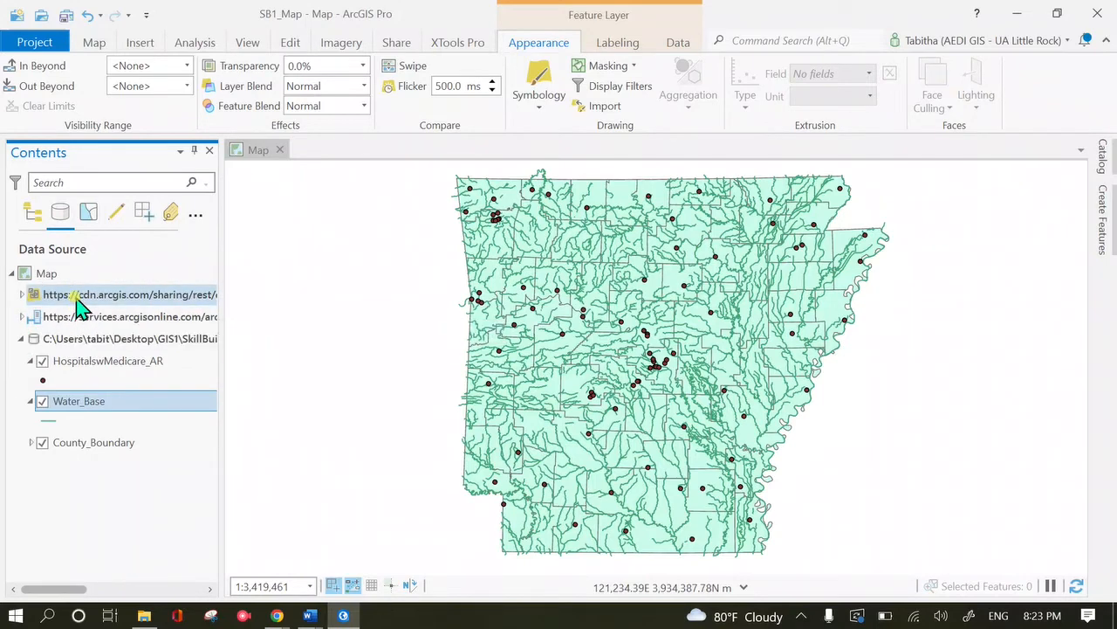
pyautogui.click(21, 340)
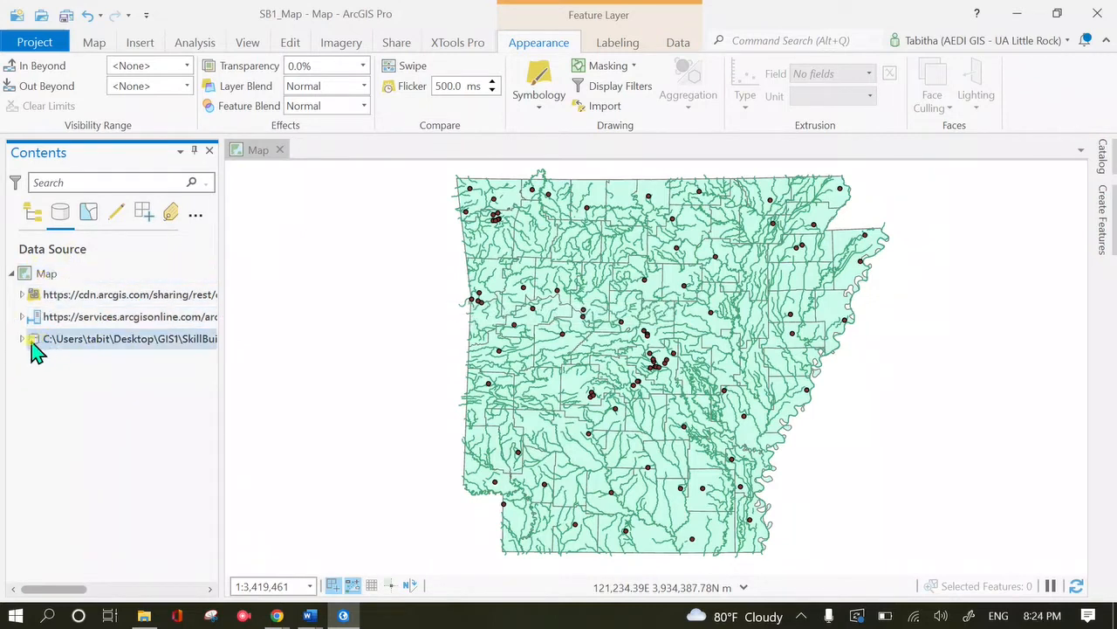
# List the layers by selection and make HospitalswMedicare_AR, Water_Base and County_Boundary unselectable.
pyautogui.click(89, 218)
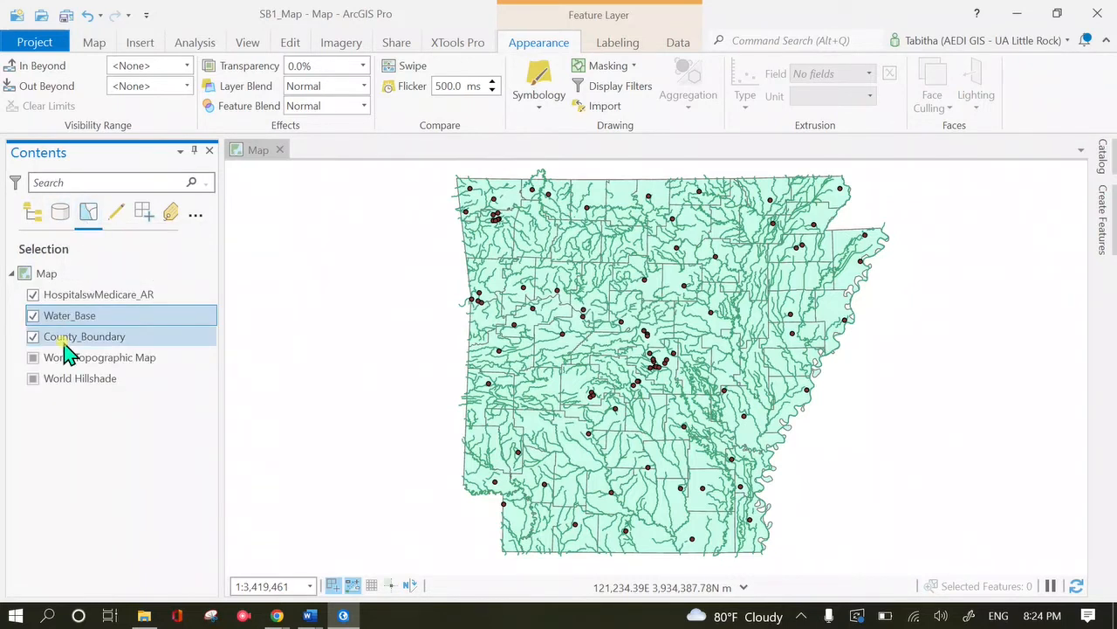
pyautogui.click(33, 295)
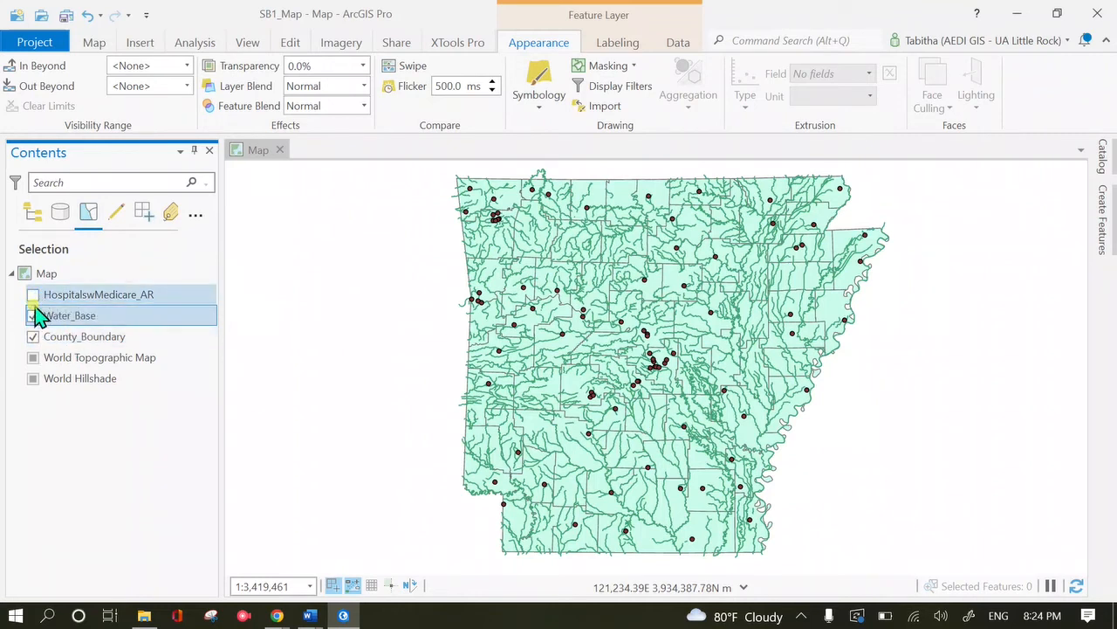
pyautogui.click(32, 316)
pyautogui.click(31, 330)
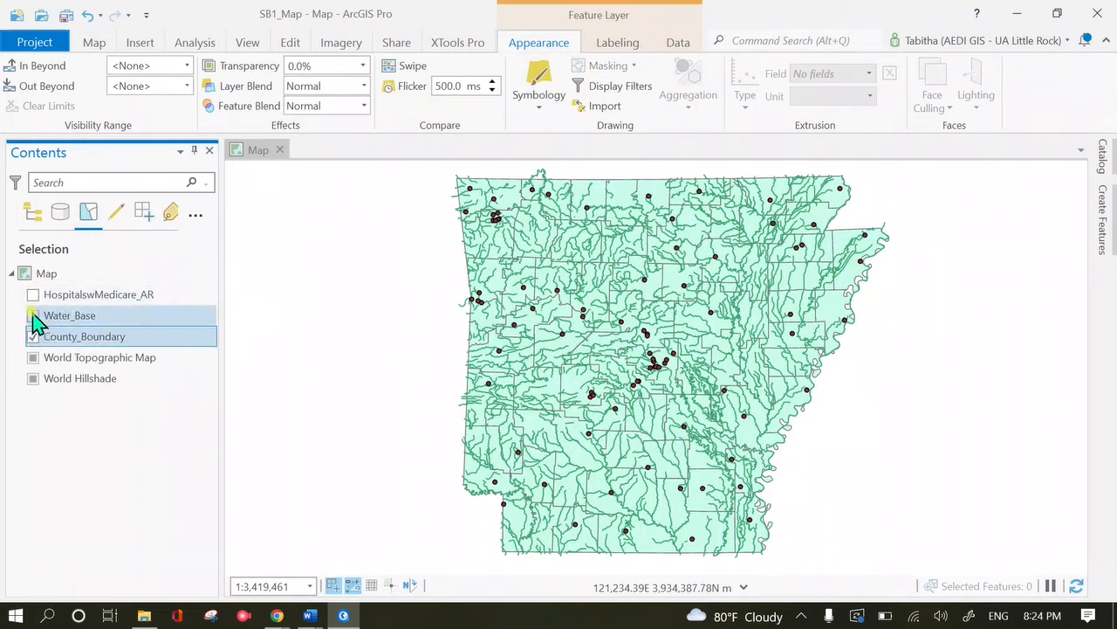
pyautogui.click(33, 337)
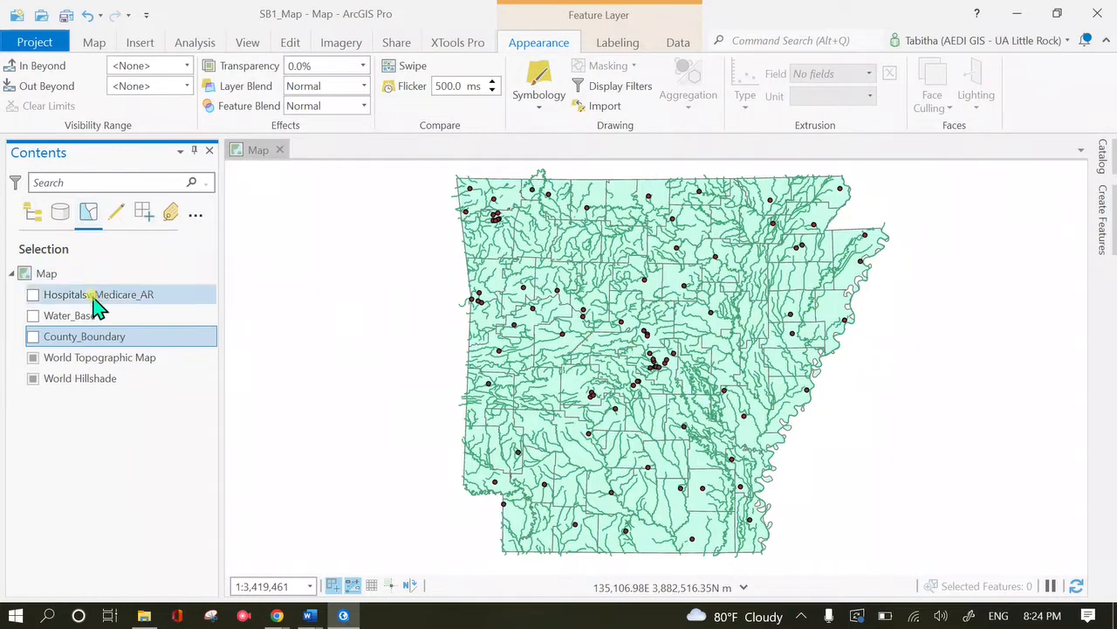
# Make County_Boundary, HospitalswMedicare_AR and Water_Base selectable again.
pyautogui.click(33, 337)
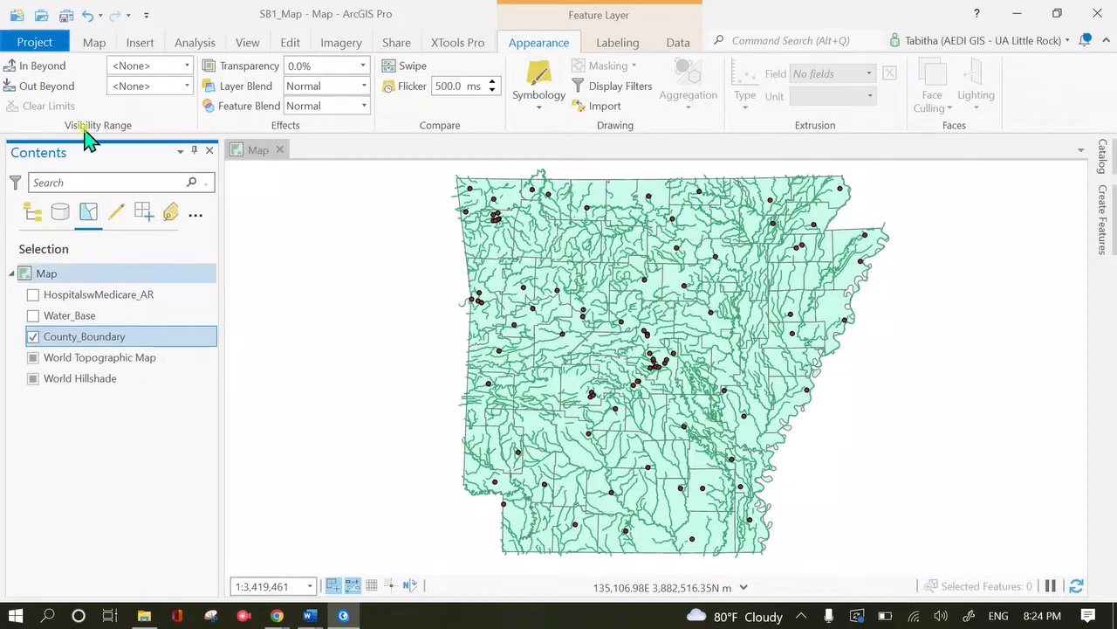
pyautogui.click(32, 295)
pyautogui.click(32, 315)
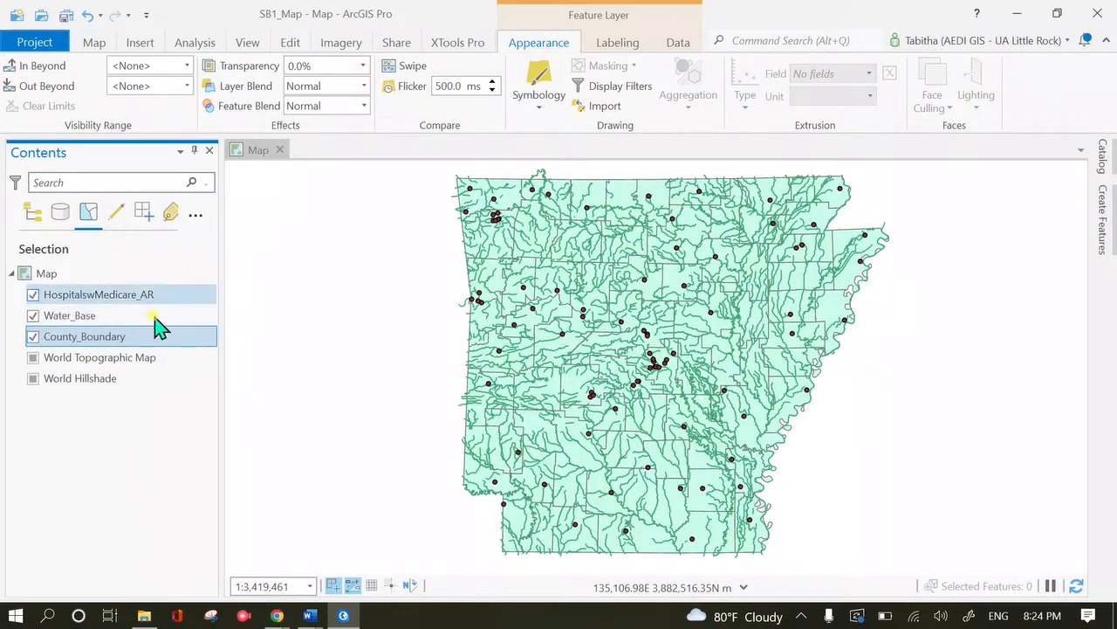
# Select the features of all three layers with a rectangle across central and eastern Arkansas, and clear the selection.
pyautogui.click(94, 42)
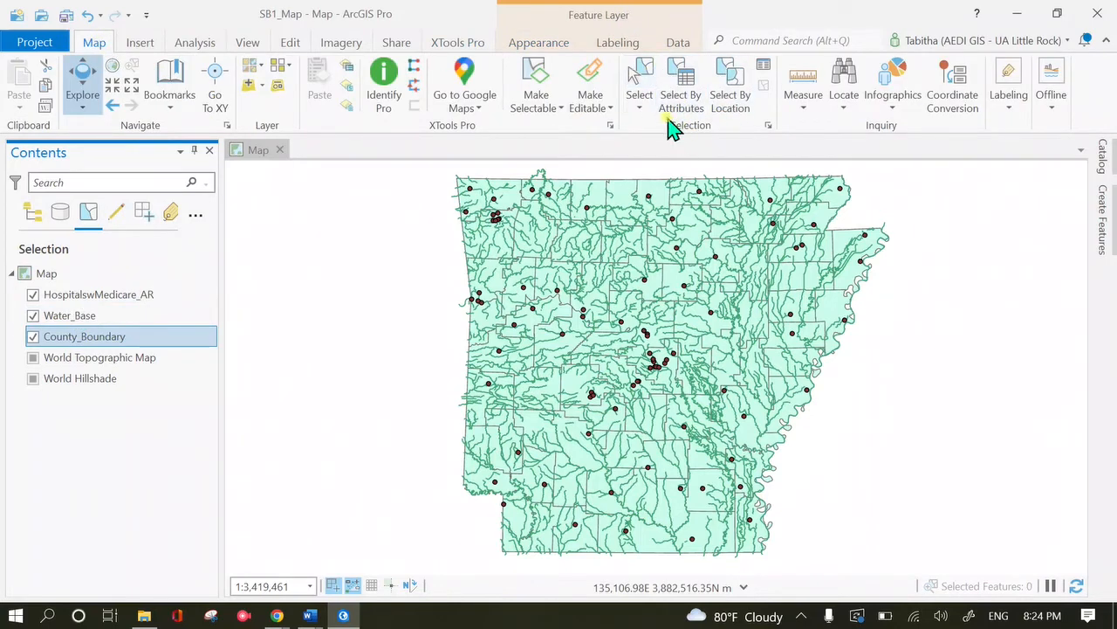
pyautogui.click(640, 80)
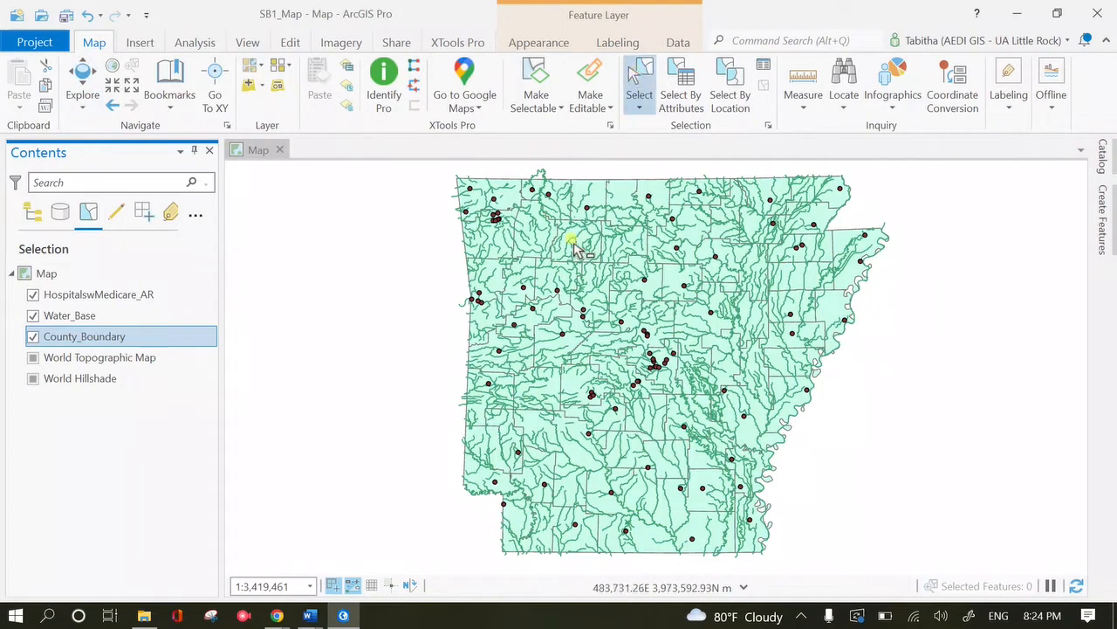
pyautogui.moveTo(588, 260); pyautogui.dragTo(823, 491)
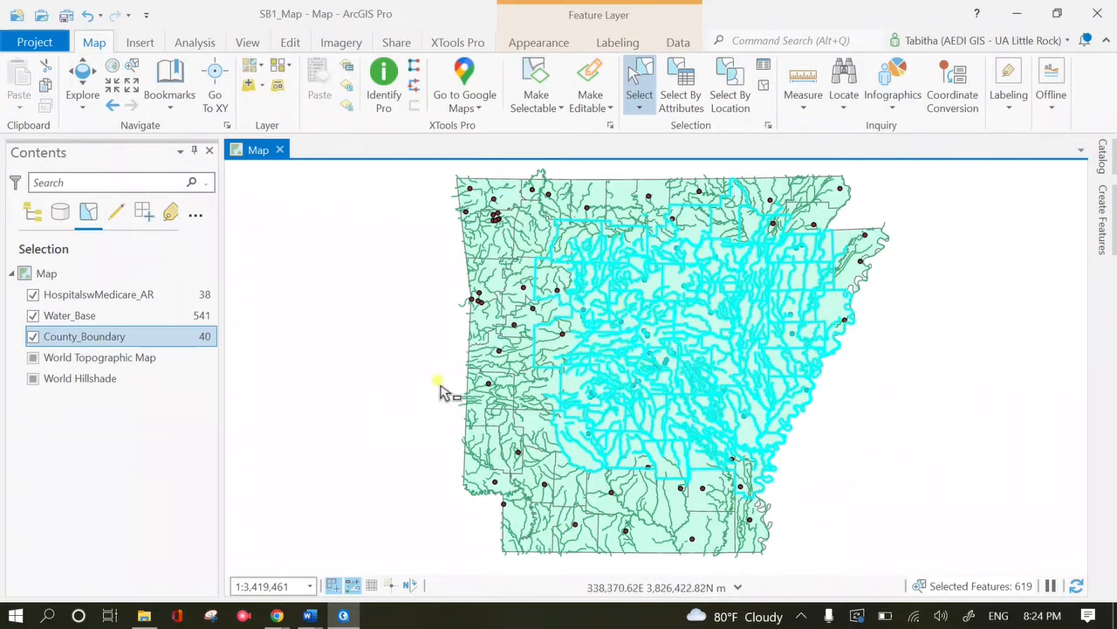
pyautogui.click(765, 87)
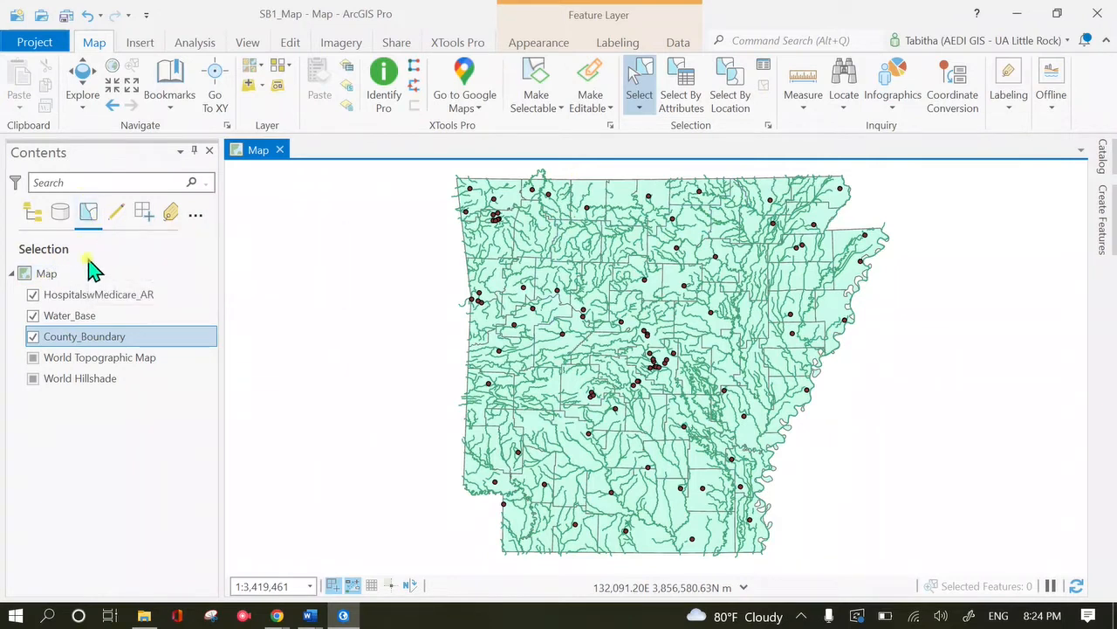
# Make Water_Base unselectable and select the hospitals and counties across central and eastern Arkansas with a rectangle.
pyautogui.click(33, 316)
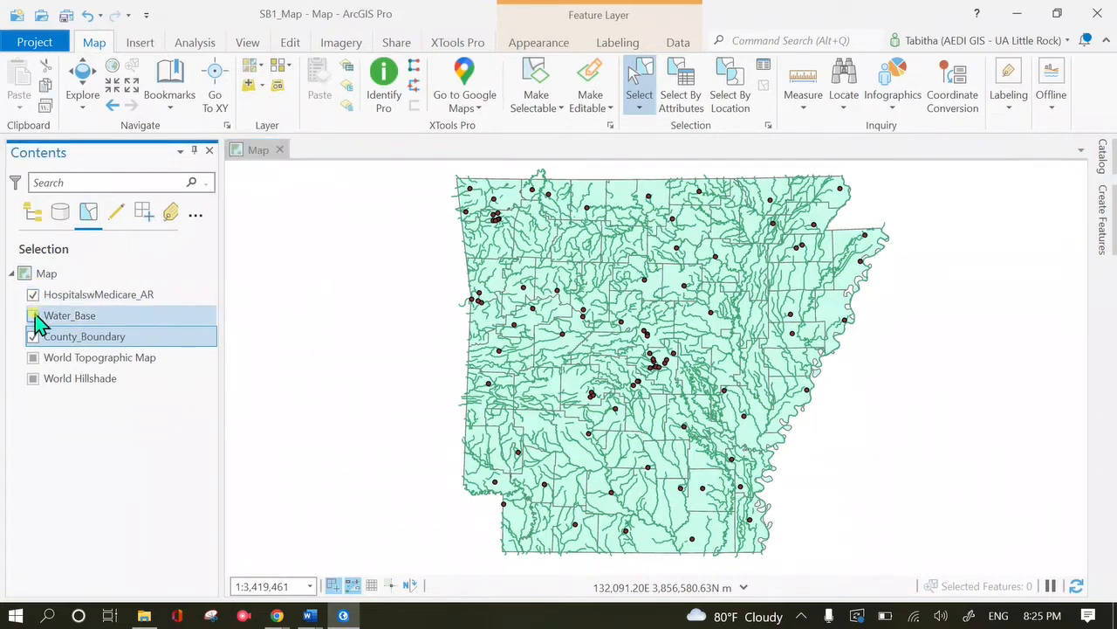
pyautogui.click(632, 87)
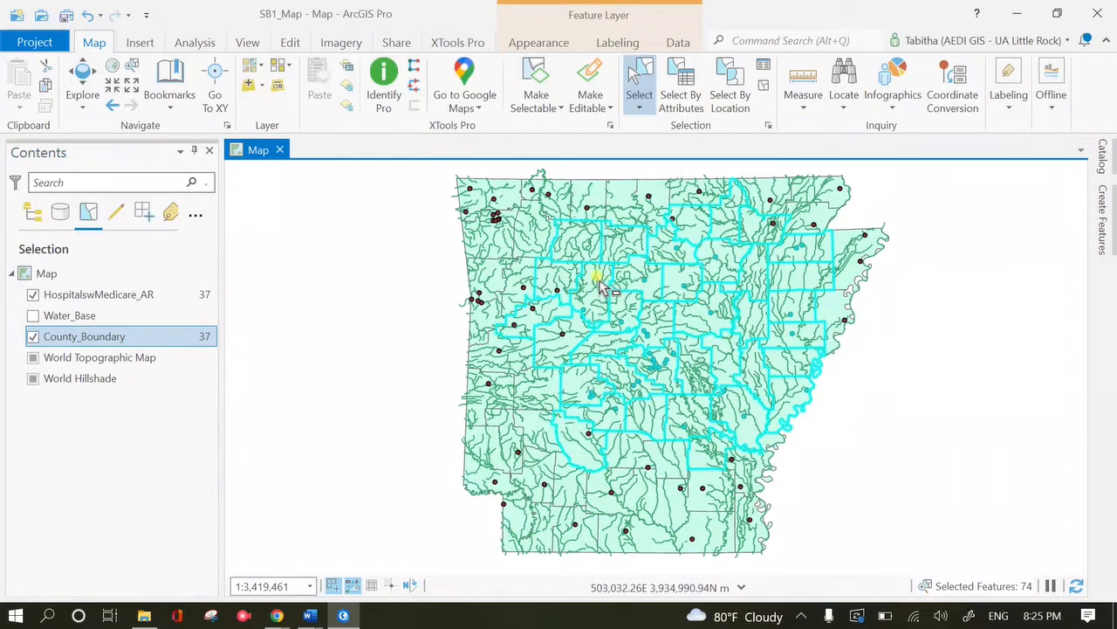
# Hide the HospitalswMedicare_AR layer in the drawing order list and check the layers listed by selection.
pyautogui.click(57, 214)
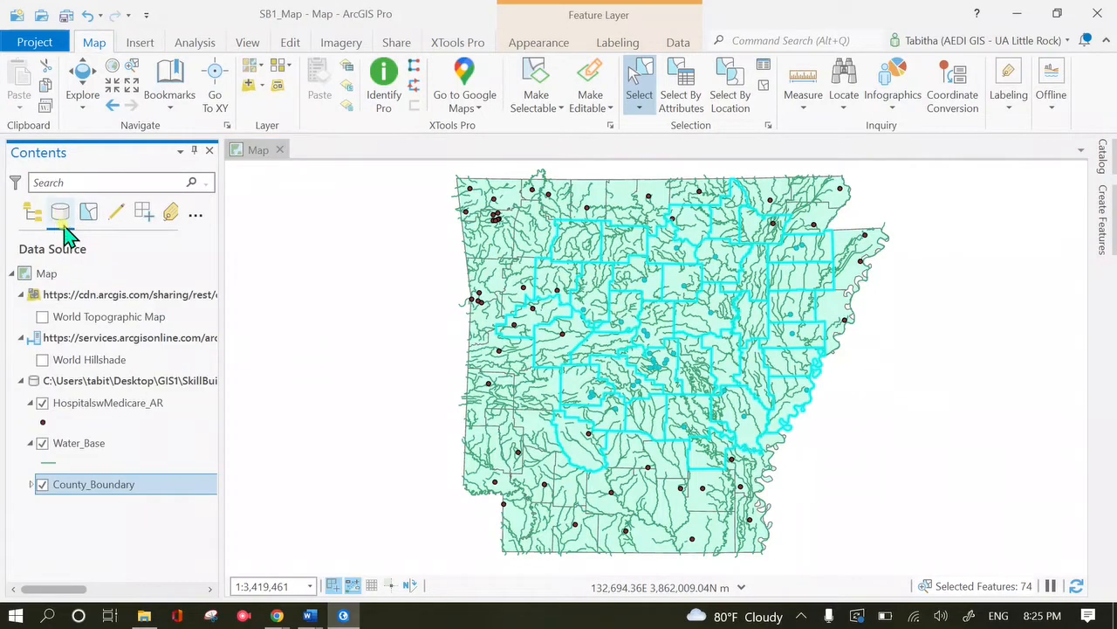
pyautogui.click(31, 213)
pyautogui.click(33, 295)
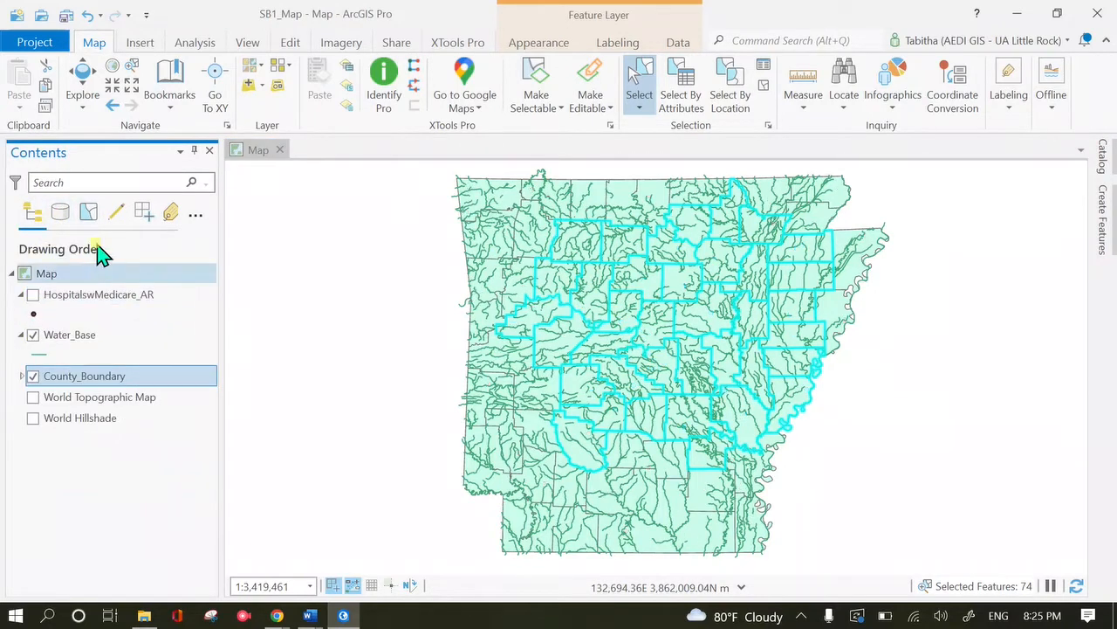
pyautogui.click(88, 212)
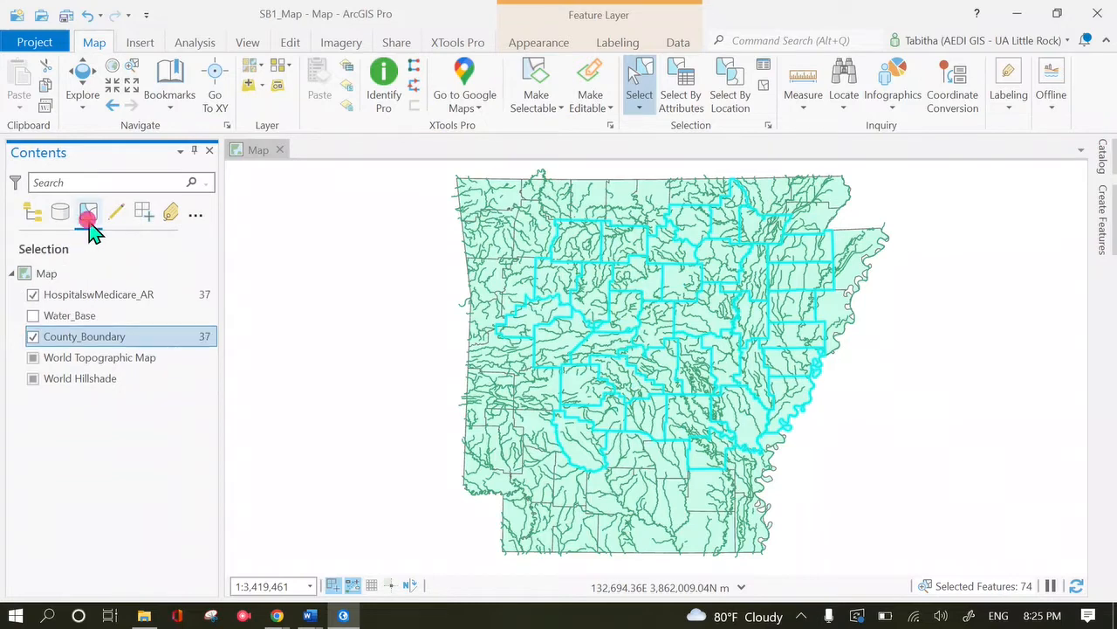
pyautogui.click(32, 212)
# Select the counties across west-central Arkansas with a rectangle, and make Water_Base selectable again in the selection list.
pyautogui.moveTo(606, 256); pyautogui.dragTo(763, 372)
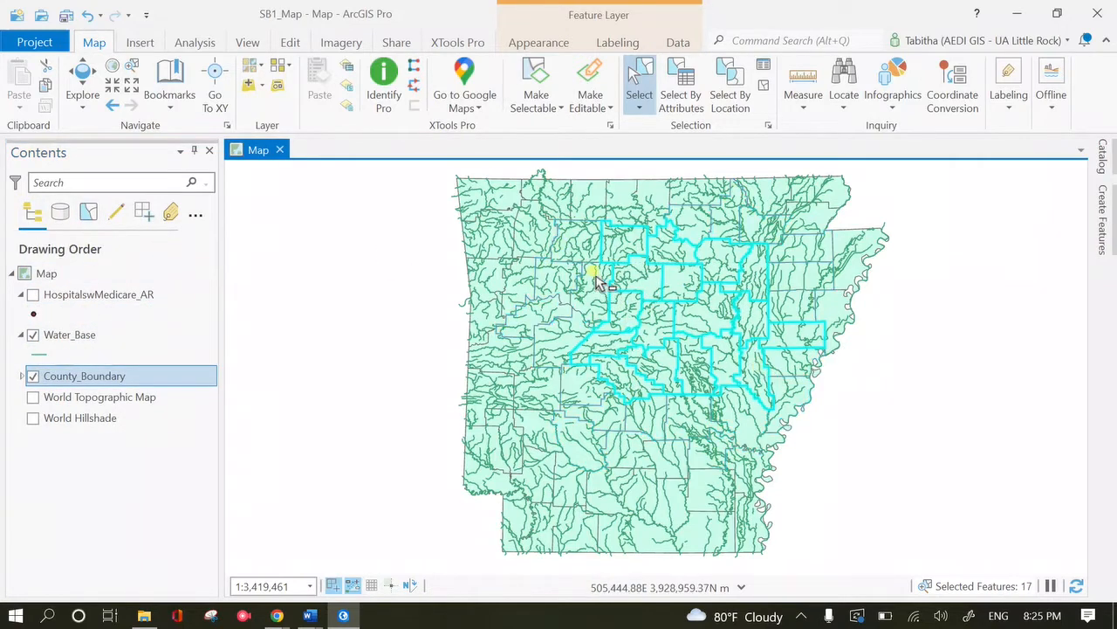
pyautogui.moveTo(533, 261); pyautogui.dragTo(718, 379)
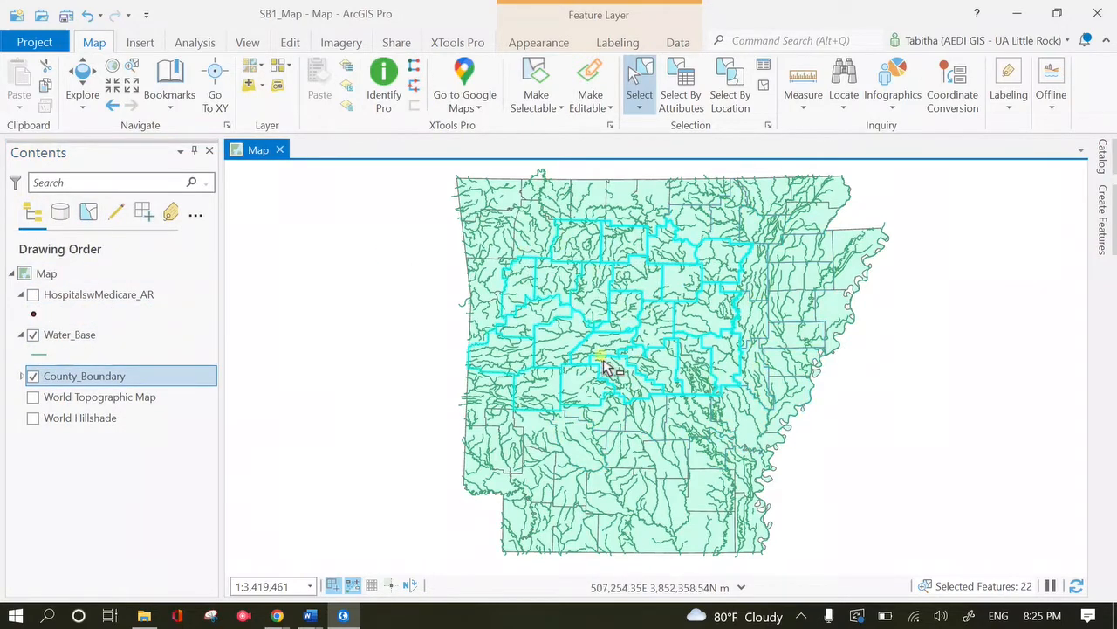
pyautogui.click(88, 212)
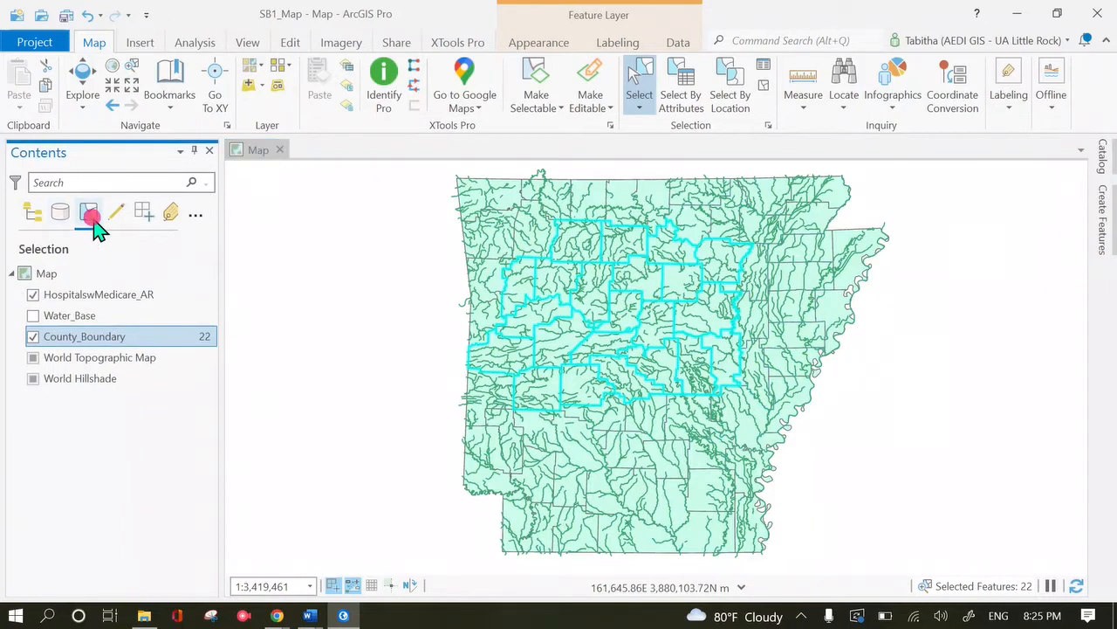
pyautogui.click(35, 319)
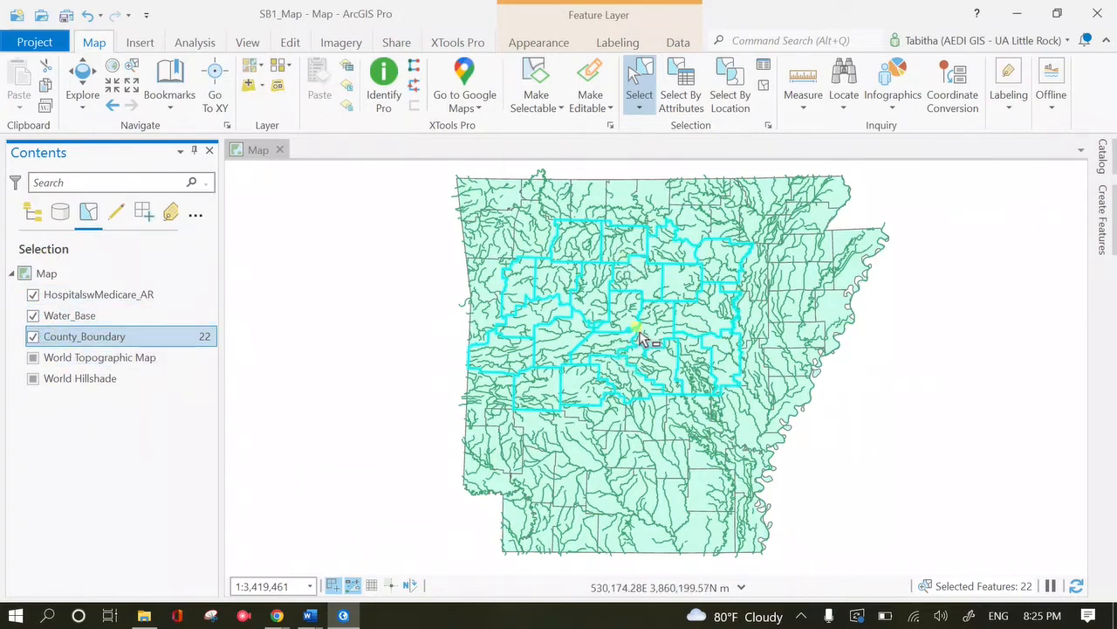
# Clear the county selection and make County_Boundary non-editable in the layers listed by editing.
pyautogui.click(757, 95)
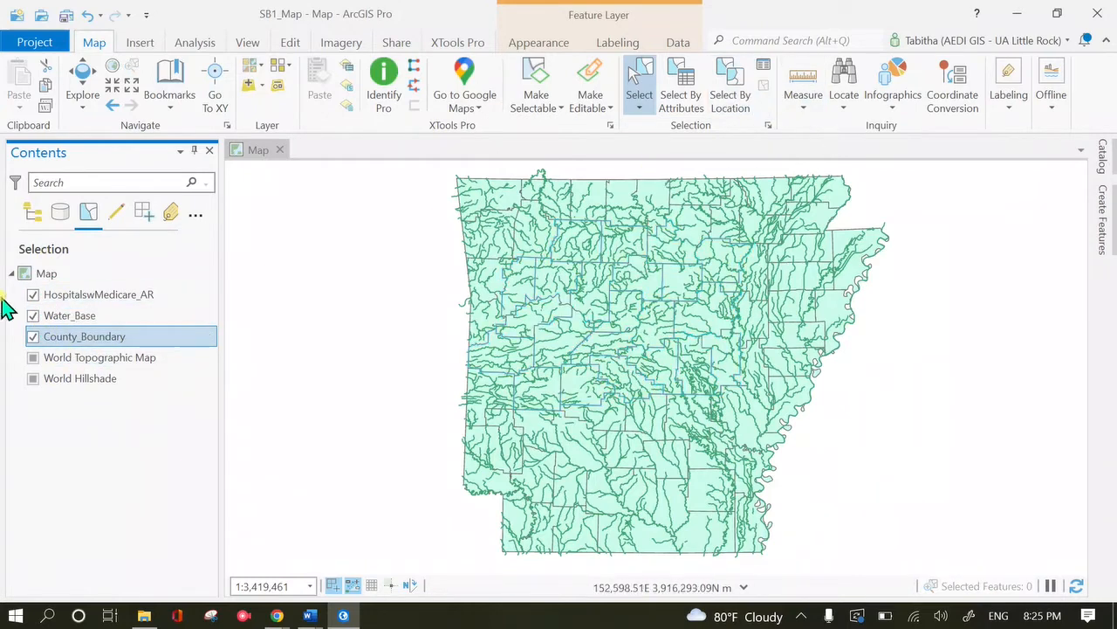
pyautogui.click(114, 224)
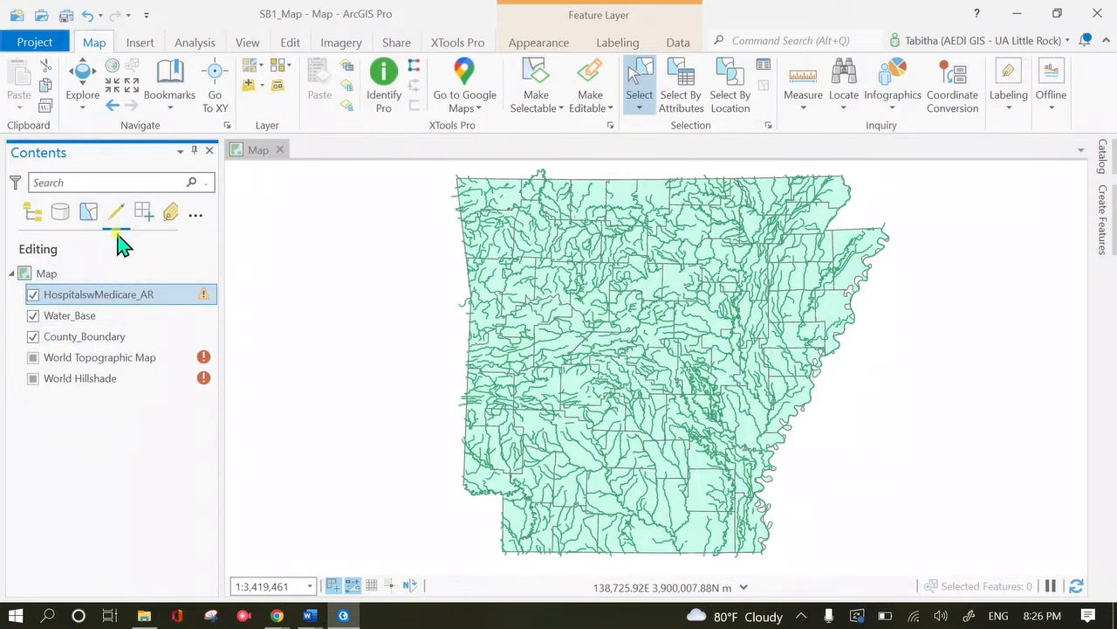
pyautogui.click(31, 338)
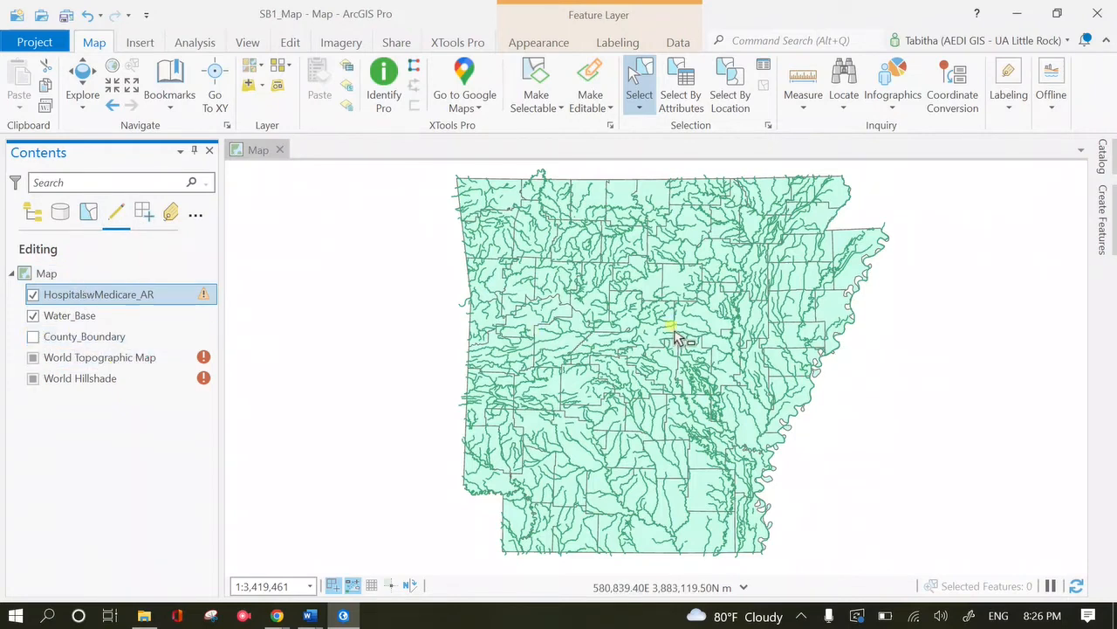
# Select features across central Arkansas with a rectangle, make County_Boundary editable again, and clear the selection.
pyautogui.click(667, 402)
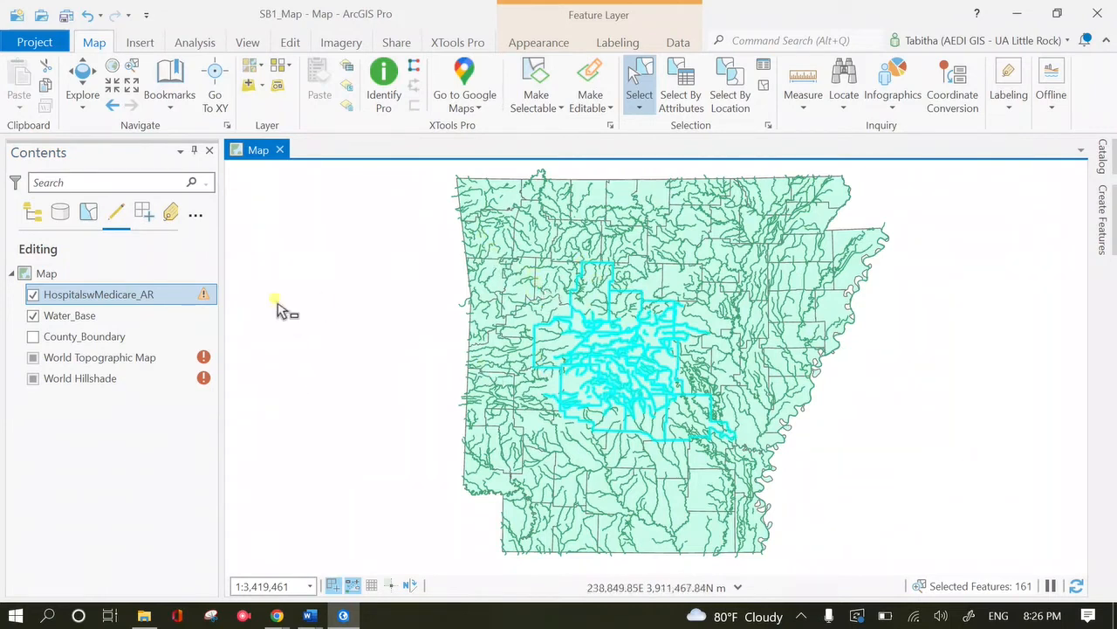
pyautogui.click(31, 337)
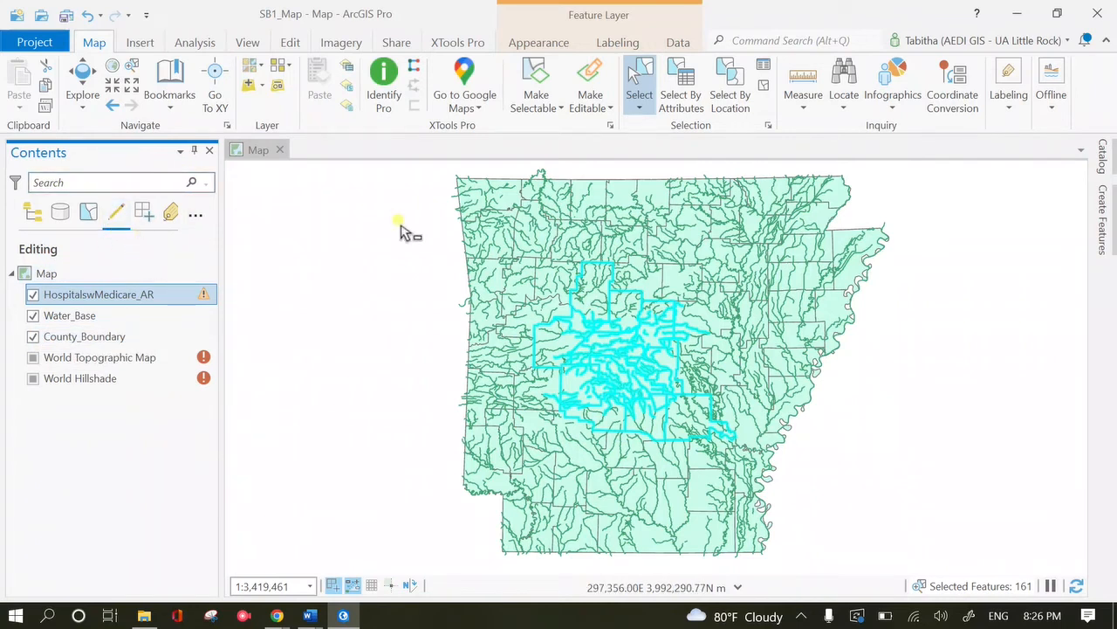
pyautogui.click(763, 88)
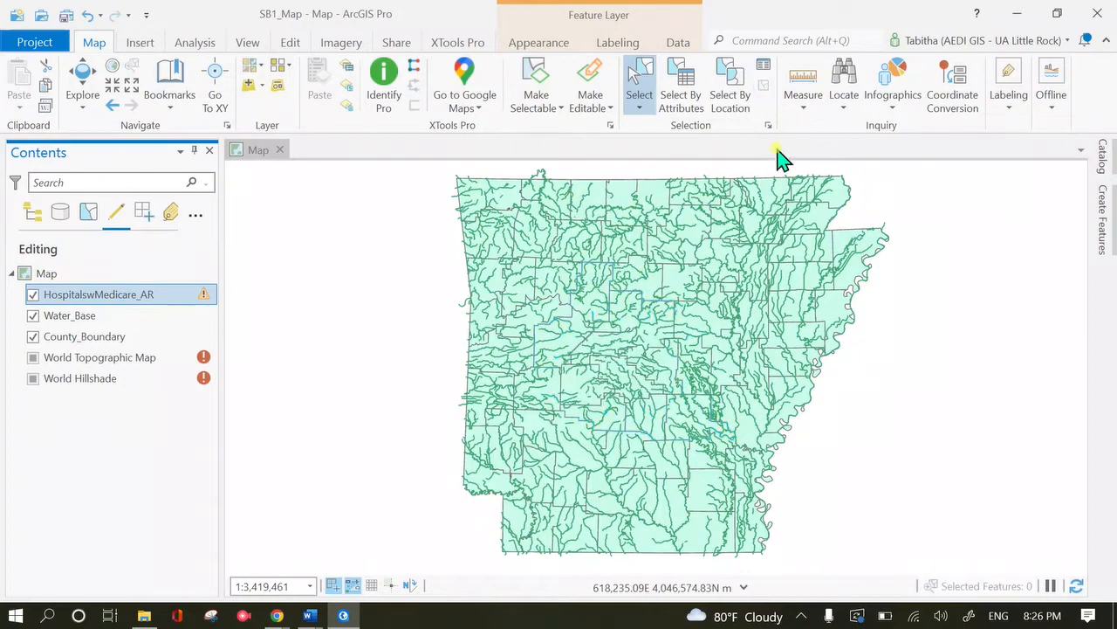
# Select the features across northwestern and west-central Arkansas by drawing a polygon around them.
pyautogui.click(640, 110)
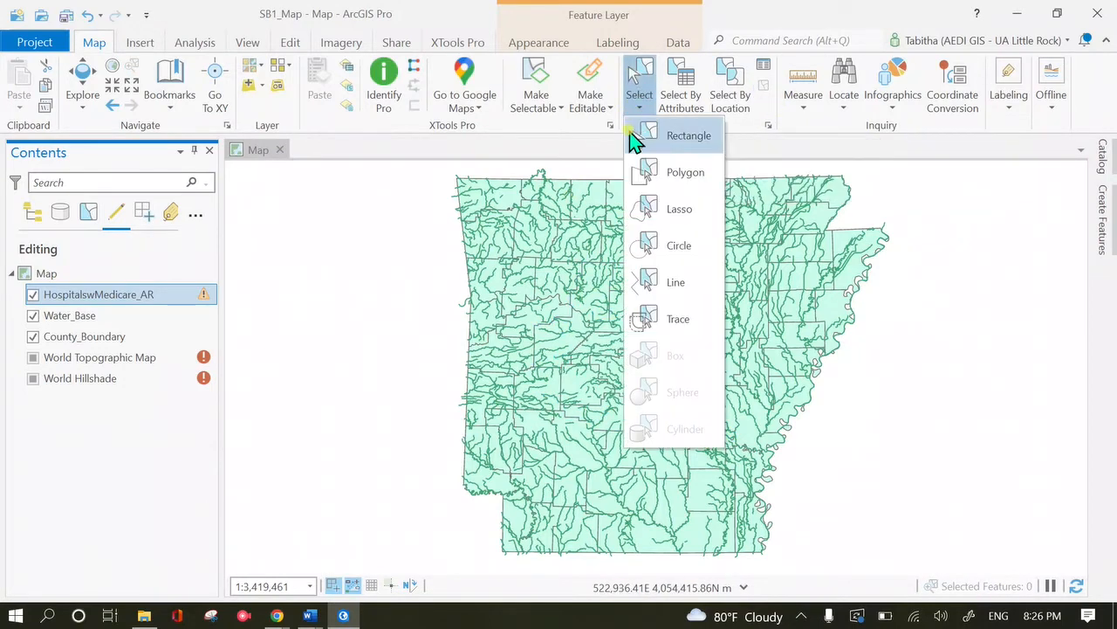
pyautogui.click(673, 176)
pyautogui.click(504, 256)
pyautogui.click(628, 256)
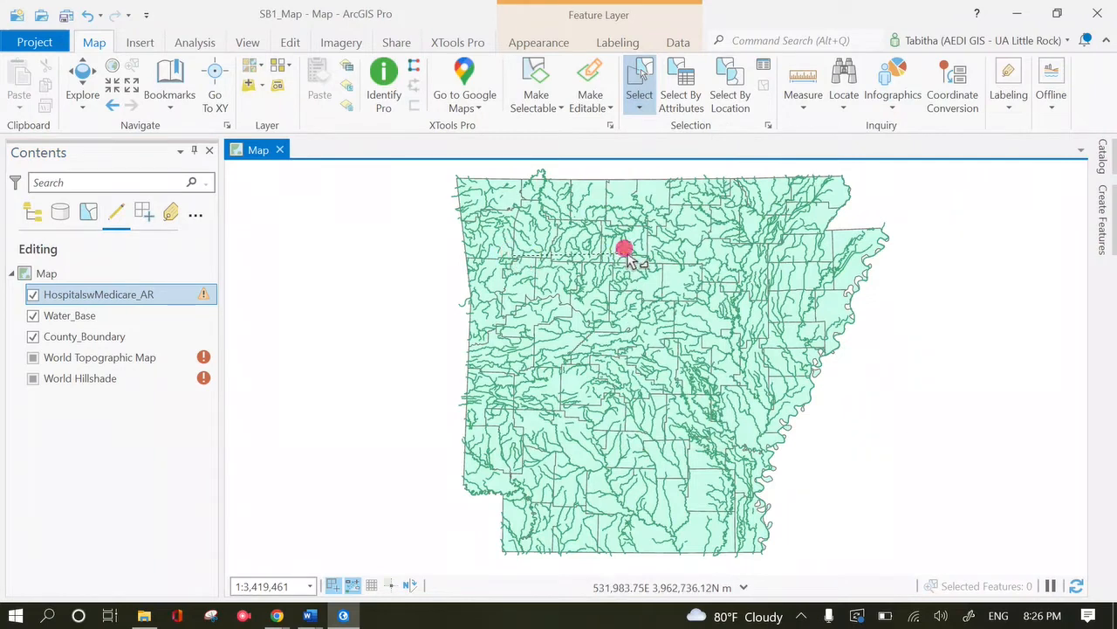
pyautogui.click(627, 331)
pyautogui.click(581, 373)
pyautogui.click(520, 387)
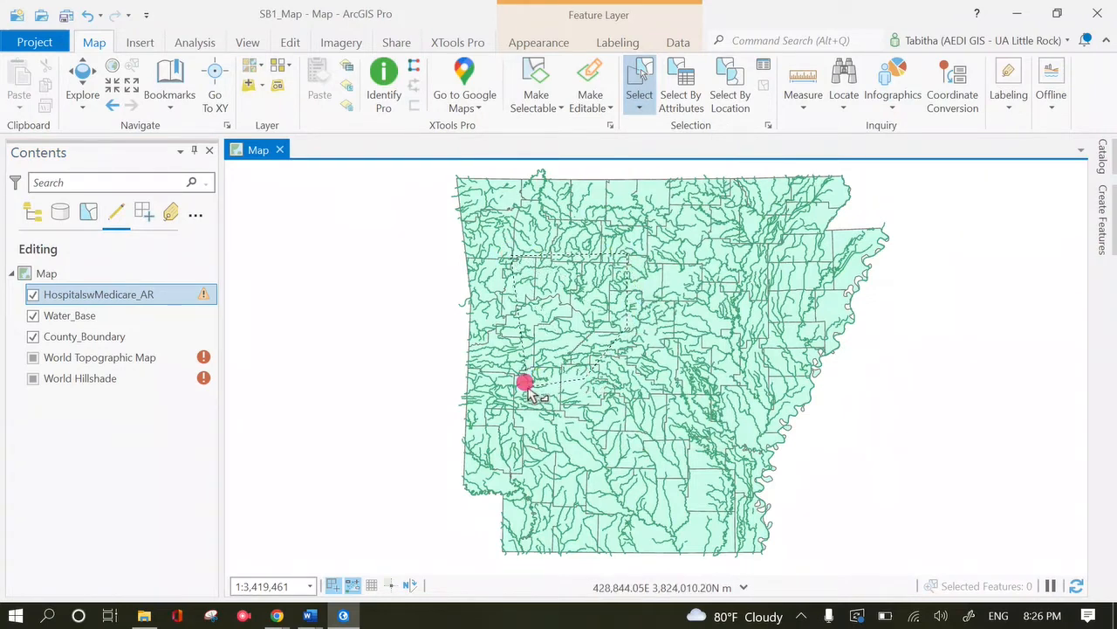
pyautogui.doubleClick(511, 315)
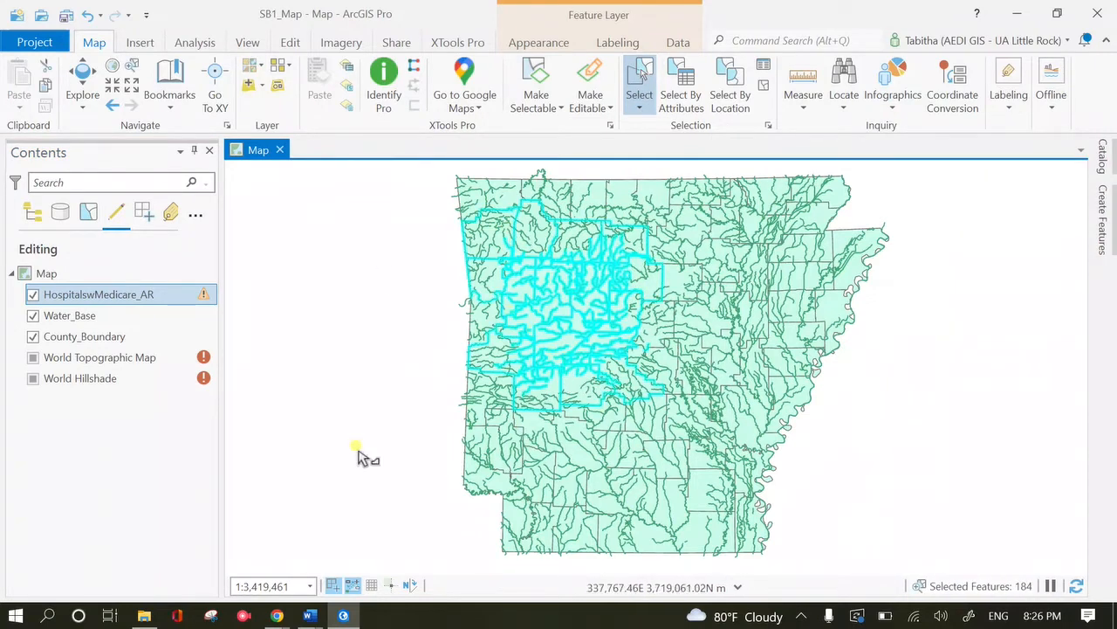
# Select the features across central and southwestern Arkansas with a freehand lasso.
pyautogui.click(639, 108)
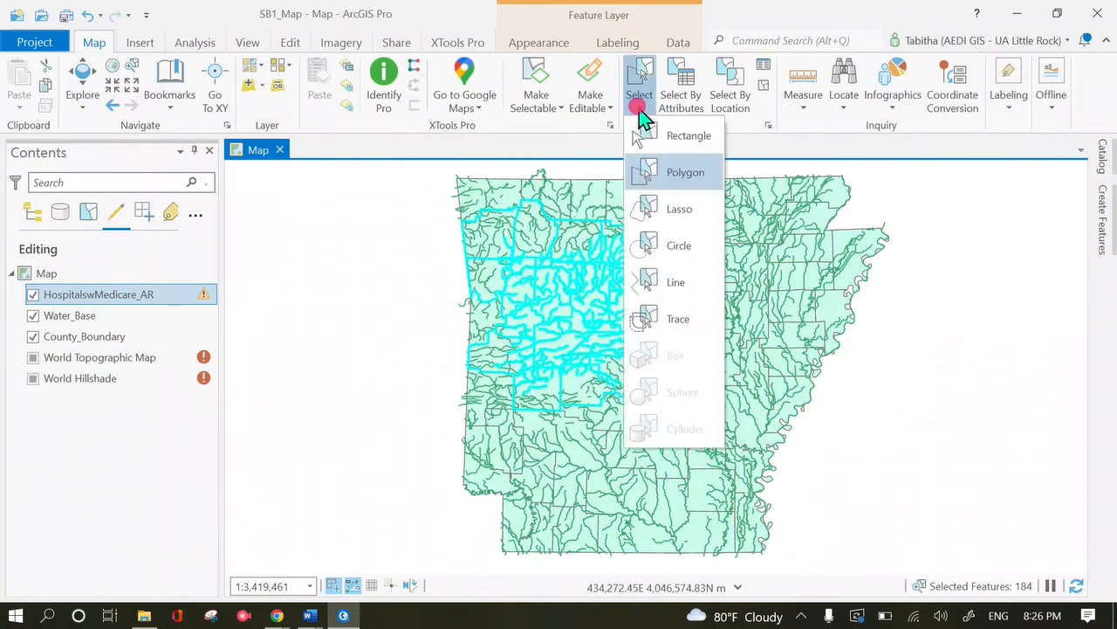
pyautogui.click(673, 204)
pyautogui.moveTo(734, 260)
pyautogui.mouseDown()
pyautogui.moveTo(619, 424)
pyautogui.moveTo(635, 288)
pyautogui.moveTo(636, 419)
pyautogui.moveTo(606, 324)
pyautogui.mouseUp()
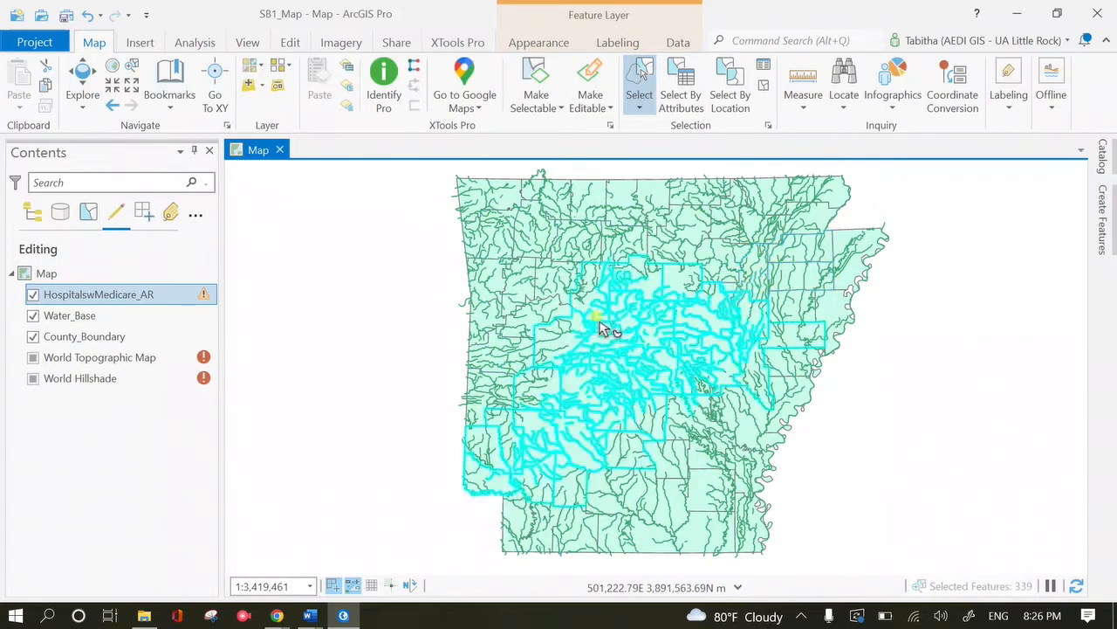
# View the remaining selection shapes and the Select By Location dialog, and clear the selected features.
pyautogui.click(639, 107)
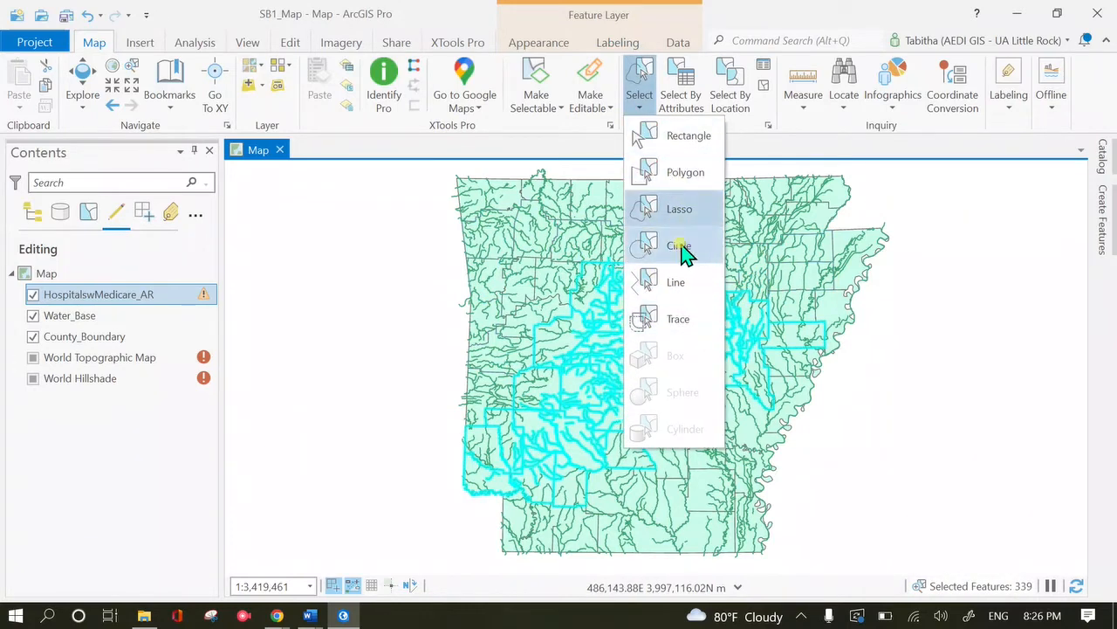
pyautogui.click(741, 107)
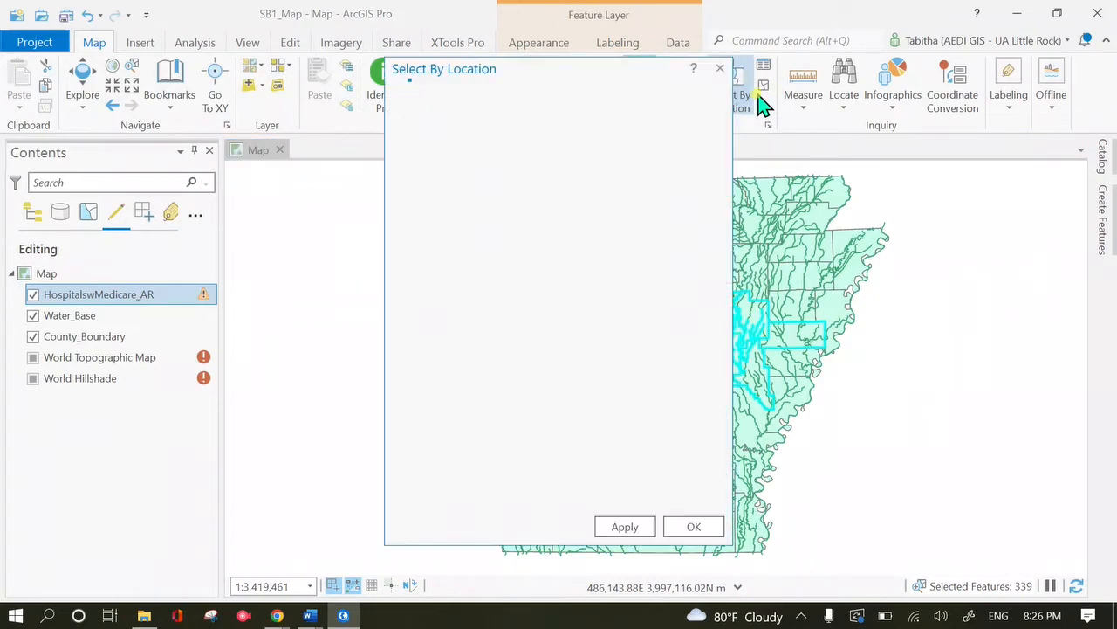
pyautogui.click(724, 78)
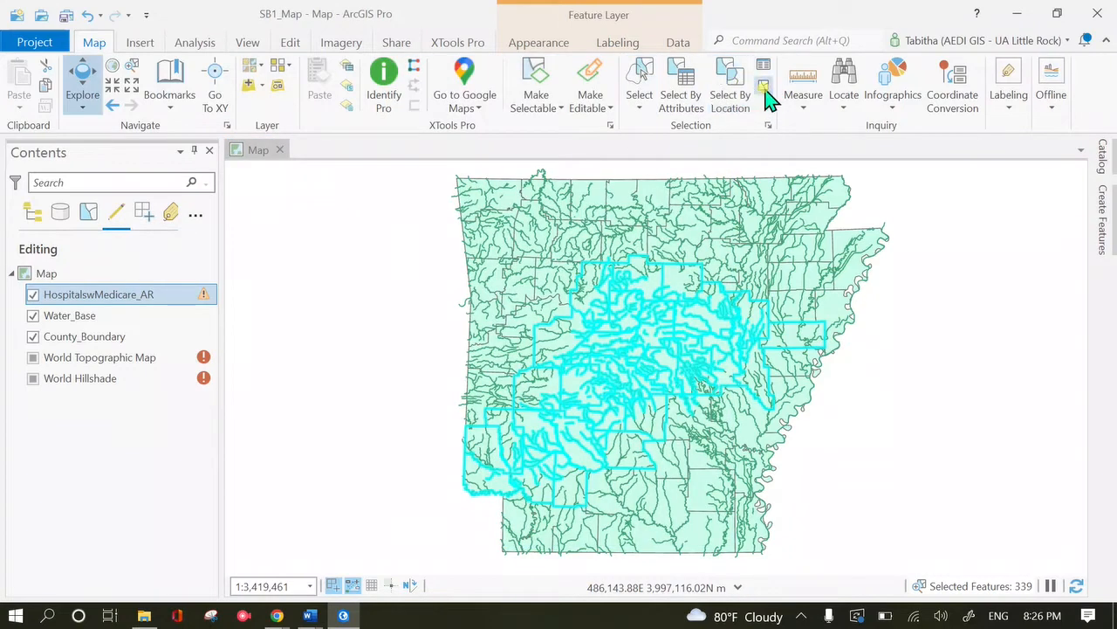
pyautogui.click(765, 87)
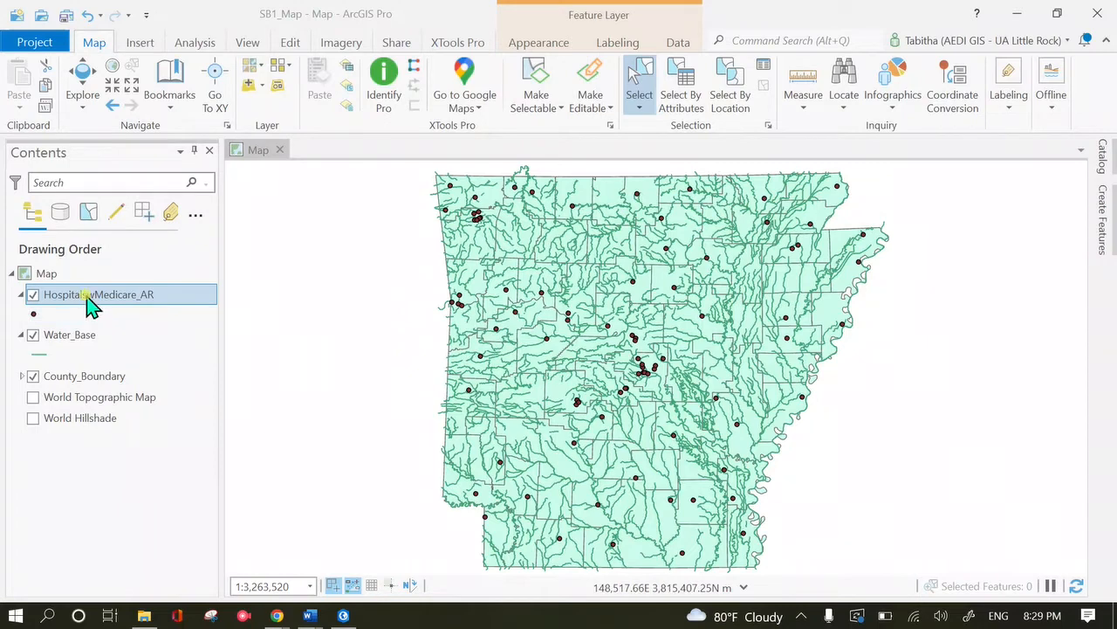
# Examine the commands available for the HospitalswMedicare_AR layer in its context menu.
pyautogui.rightClick(90, 304)
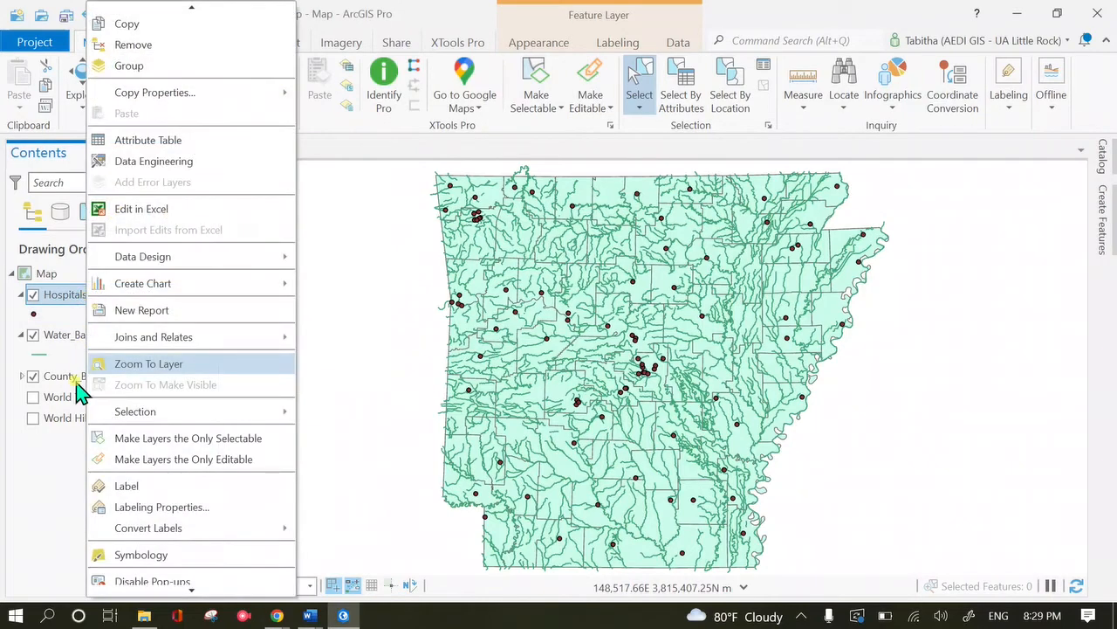
pyautogui.click(66, 463)
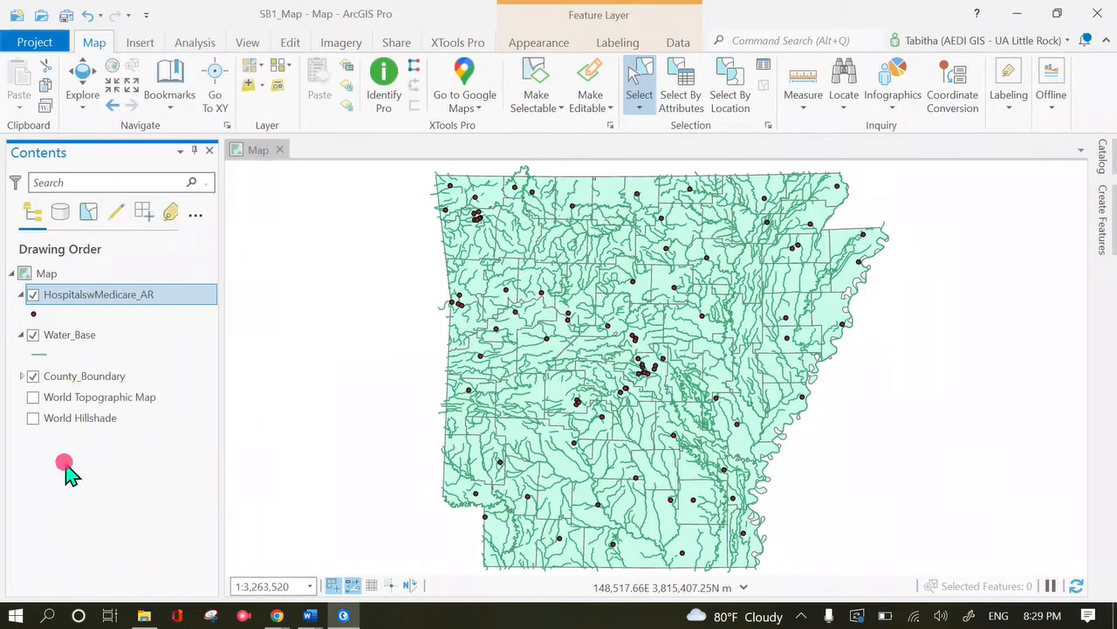
pyautogui.rightClick(116, 297)
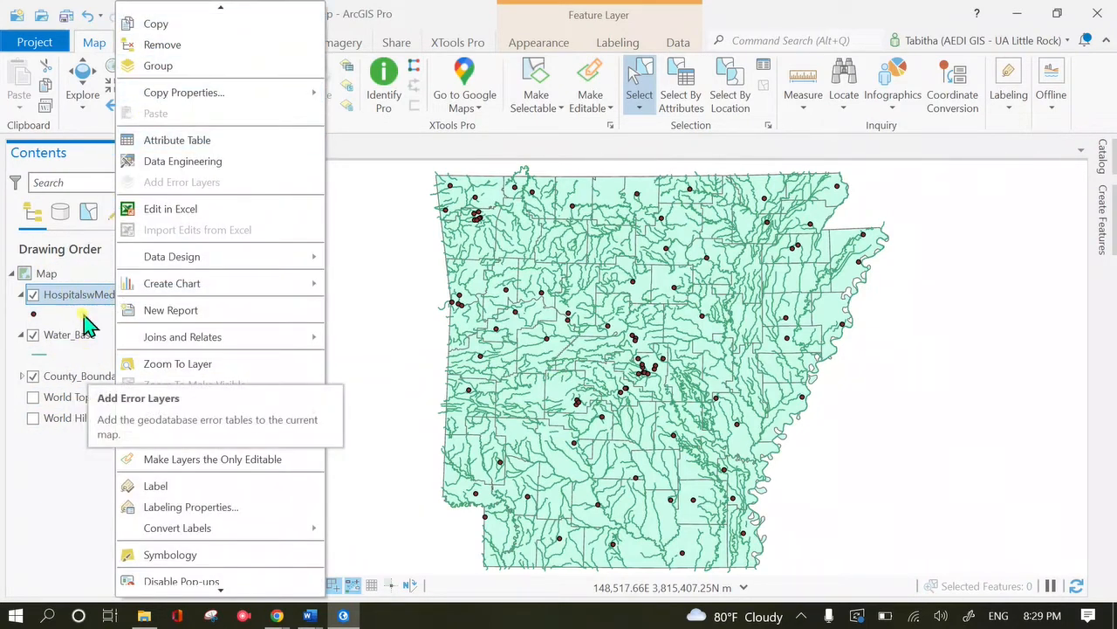
pyautogui.scroll(-4, 209, 593)
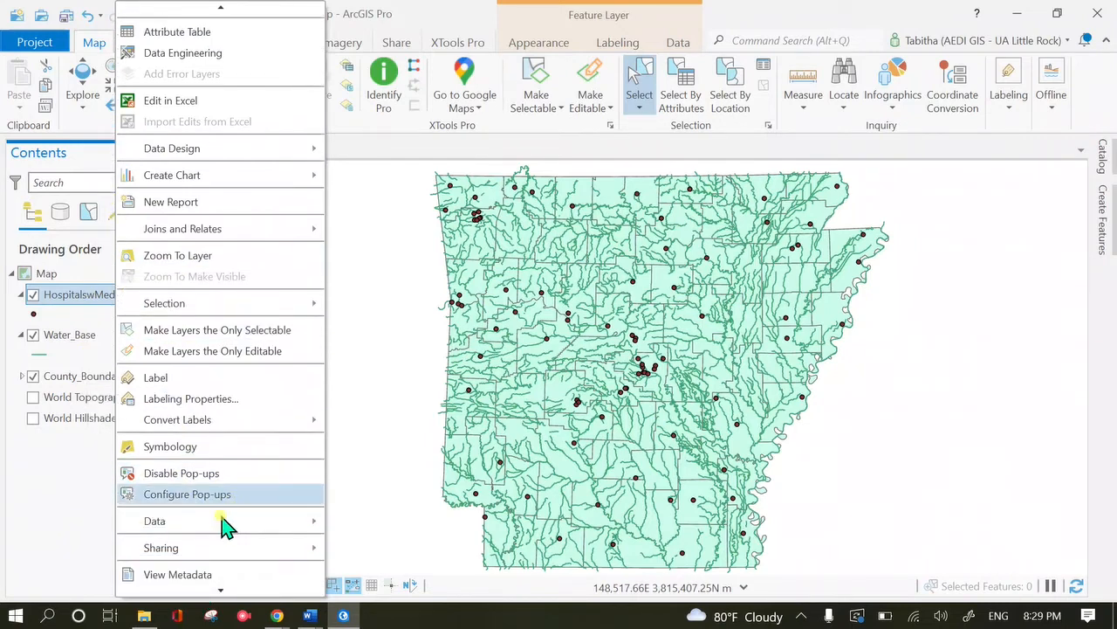
pyautogui.scroll(2, 213, 11)
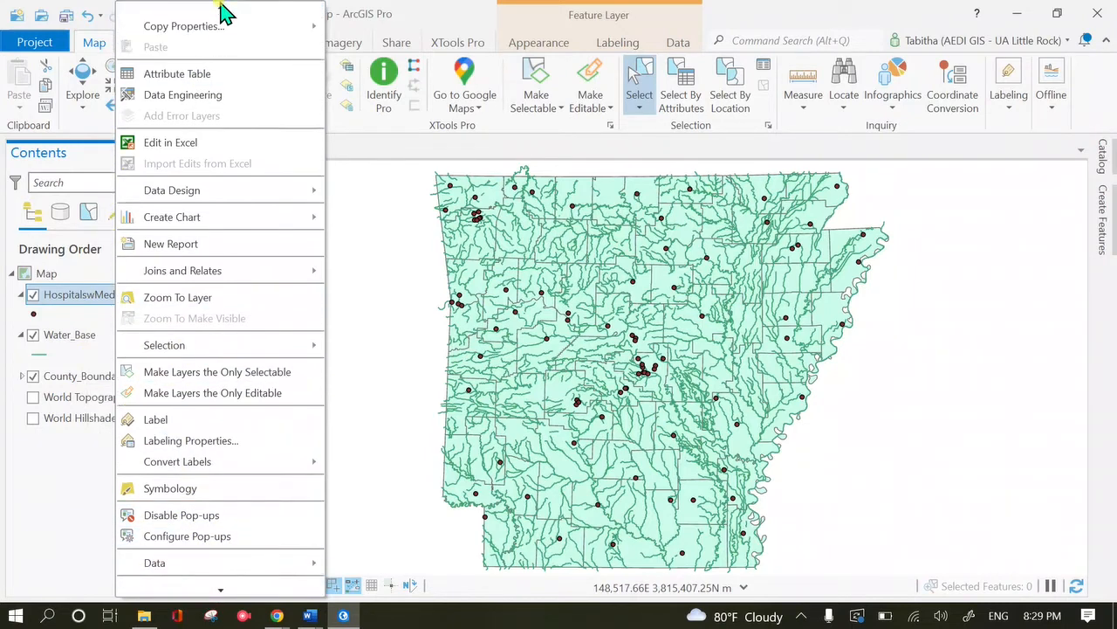
# Review the general, metadata and source properties of the HospitalswMedicare_AR layer and close them without changes.
pyautogui.moveTo(218, 593)
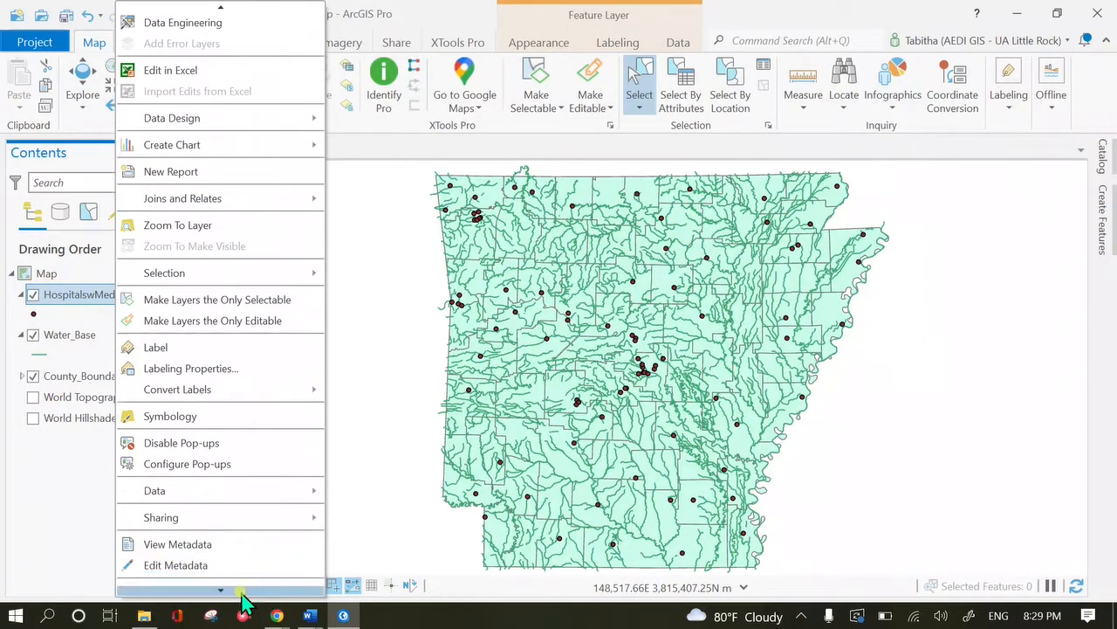
pyautogui.click(166, 584)
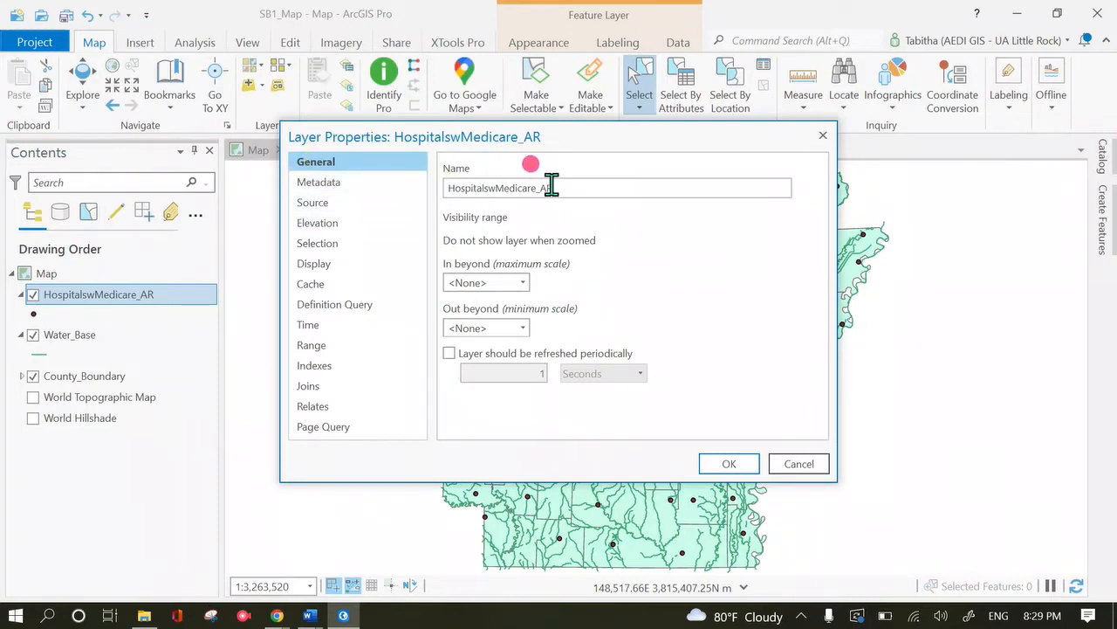
pyautogui.click(336, 182)
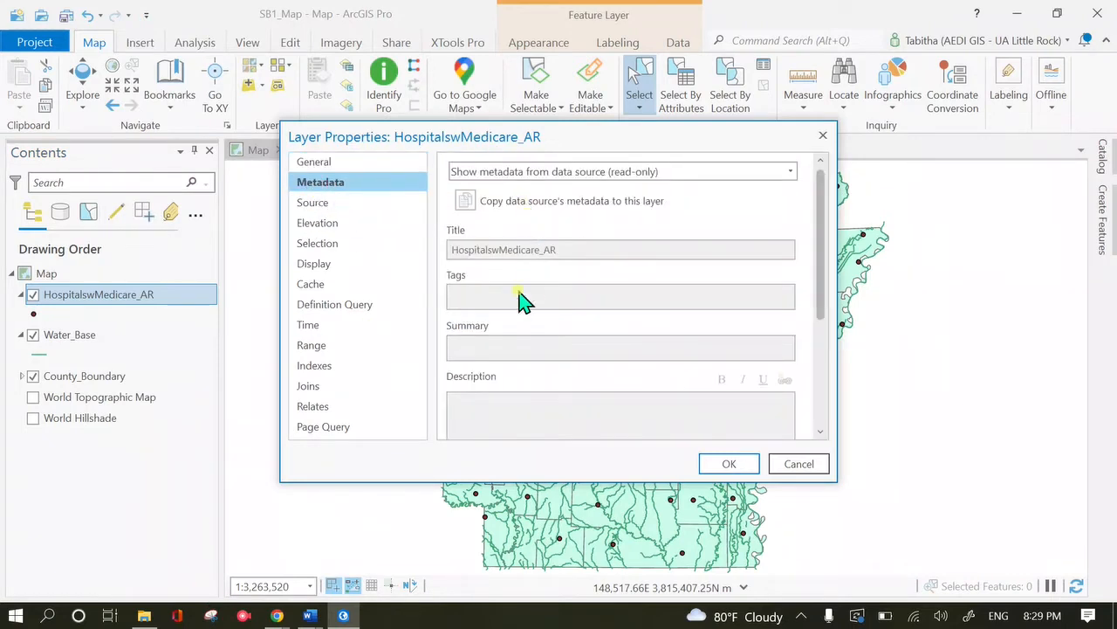
pyautogui.click(324, 205)
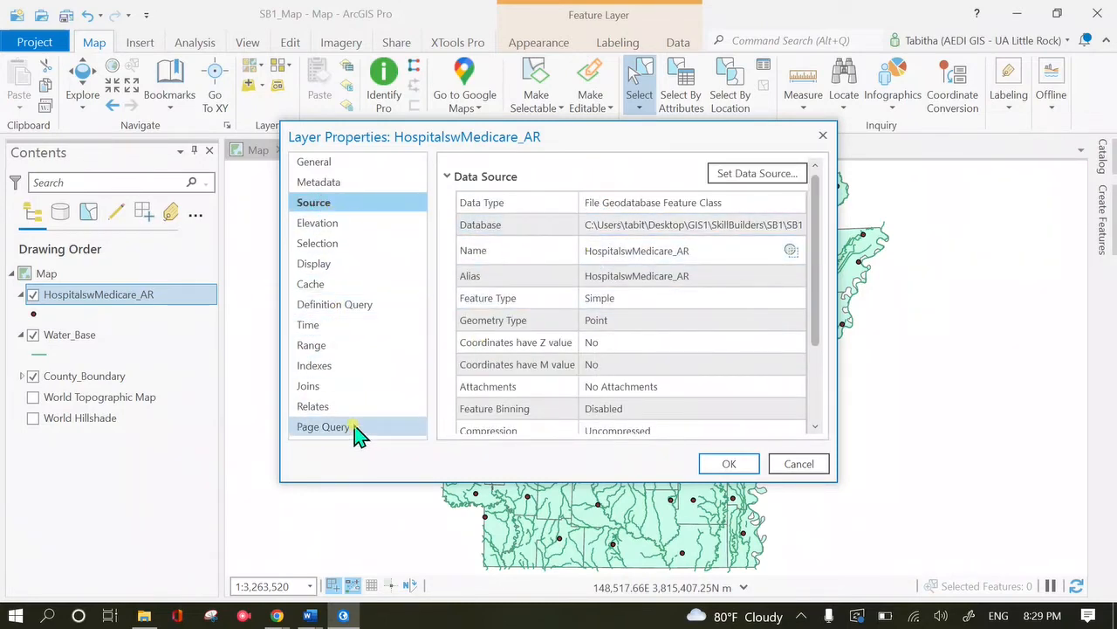
pyautogui.click(801, 463)
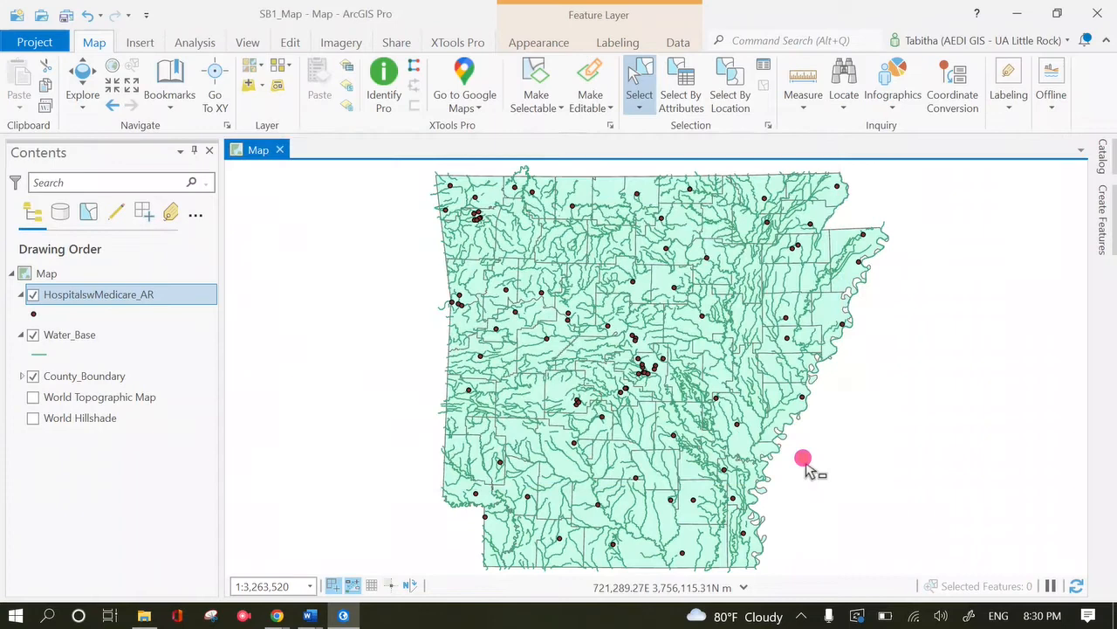
# Check the sharing options of the HospitalswMedicare_AR layer and zoom the map to that layer.
pyautogui.rightClick(91, 303)
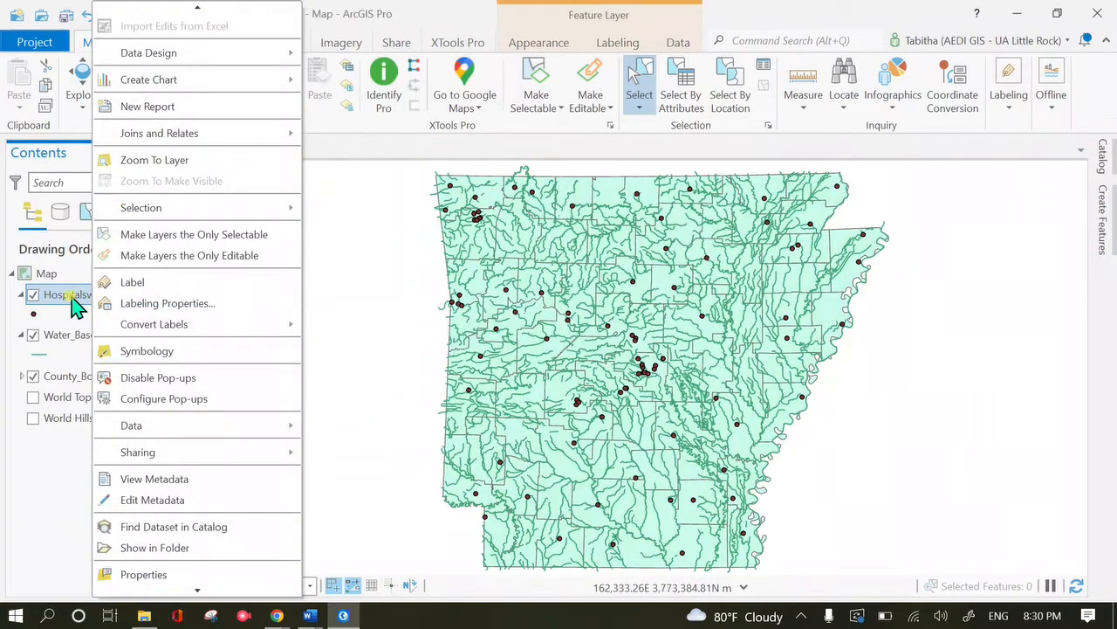
pyautogui.moveTo(170, 454)
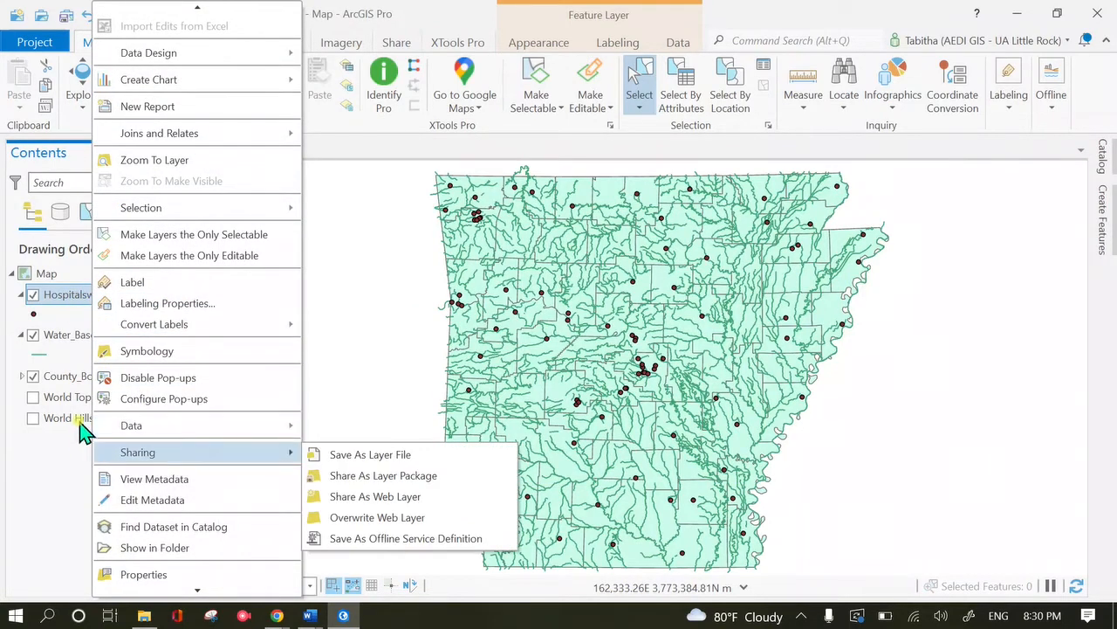
pyautogui.click(159, 161)
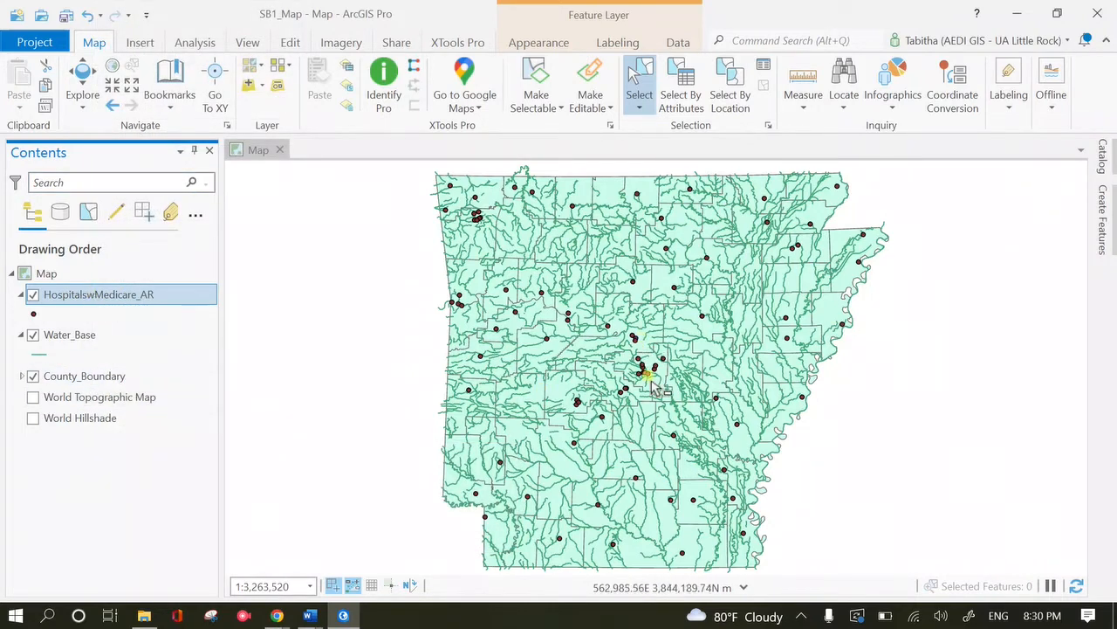
# Zoom in extremely close on the hospital cluster in central Arkansas and select the feature there.
pyautogui.scroll(5, 655, 384)
pyautogui.scroll(4, 654, 384)
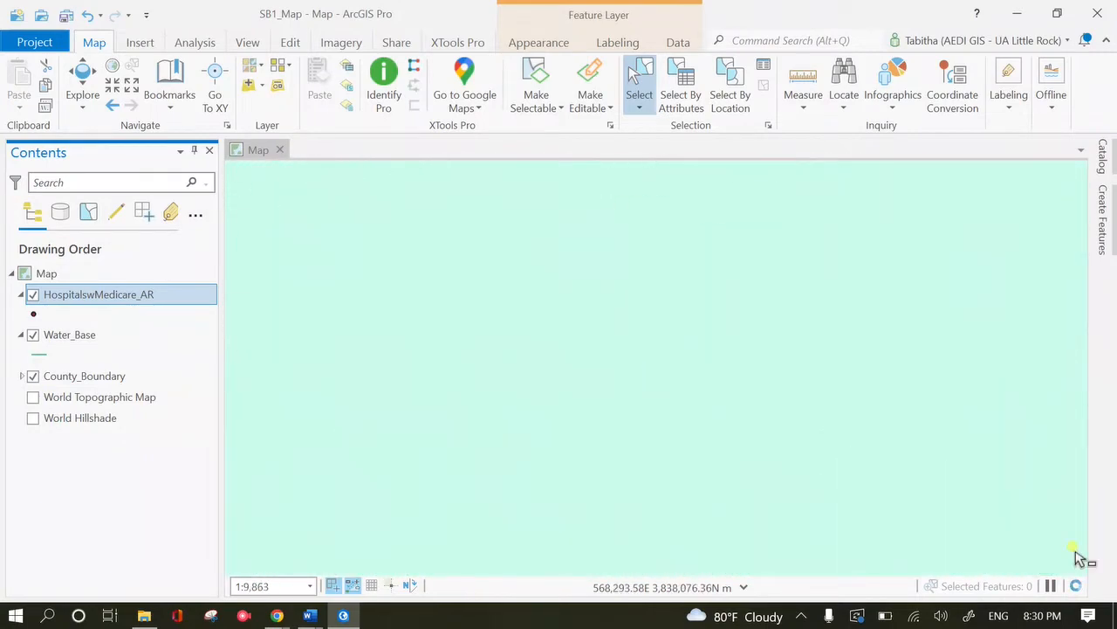
pyautogui.click(874, 328)
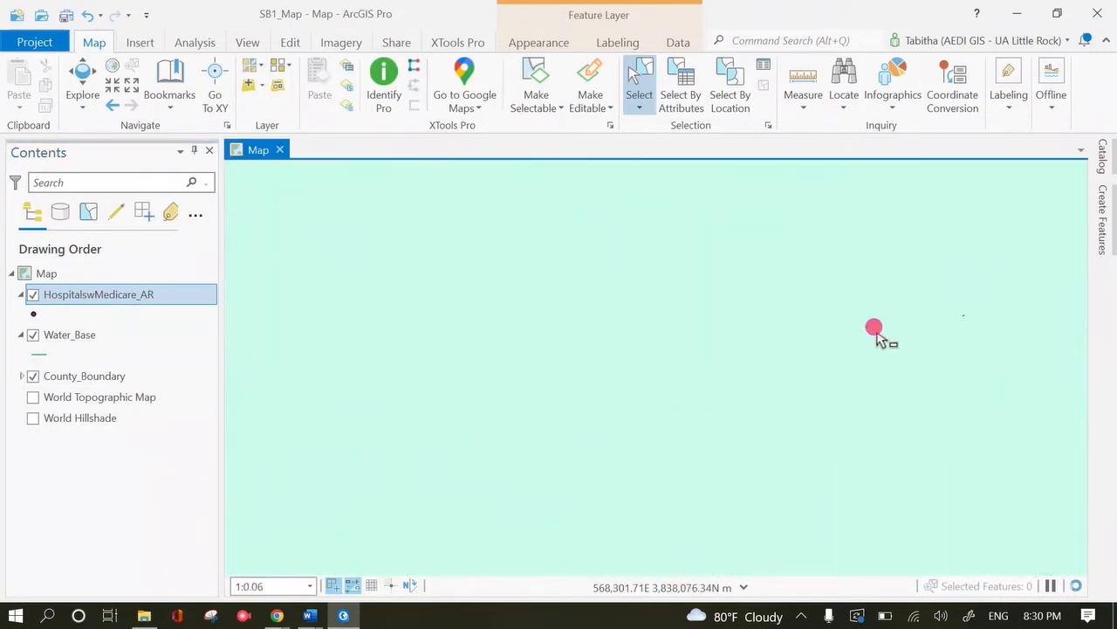
# Zoom the map out to the full extent of the HospitalswMedicare_AR layer and clear the current selection.
pyautogui.click(83, 77)
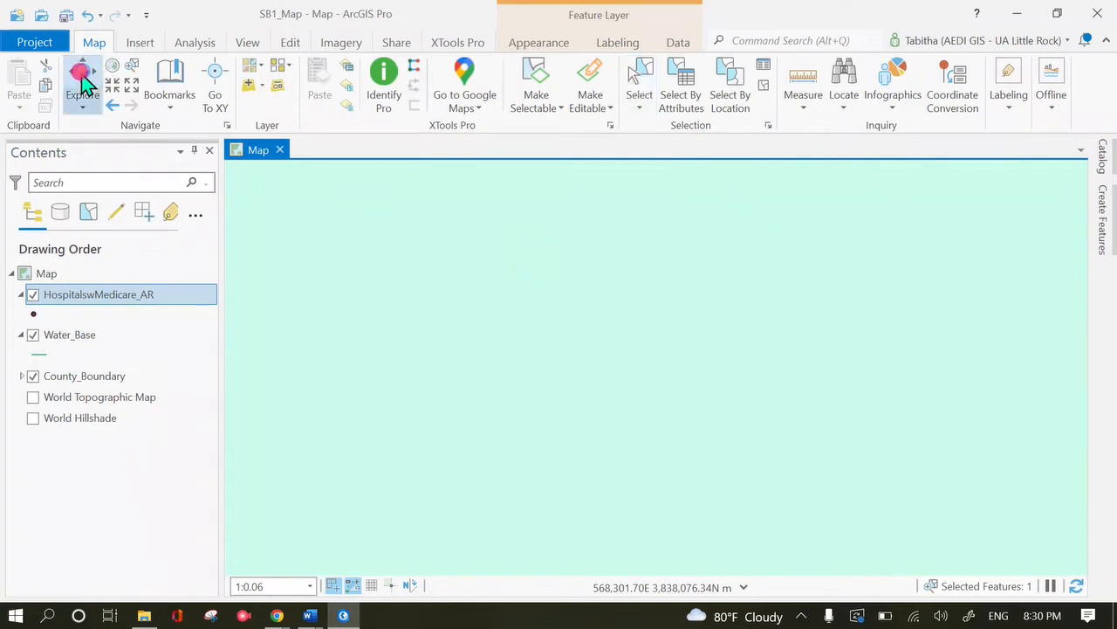
pyautogui.moveTo(806, 349); pyautogui.dragTo(506, 330)
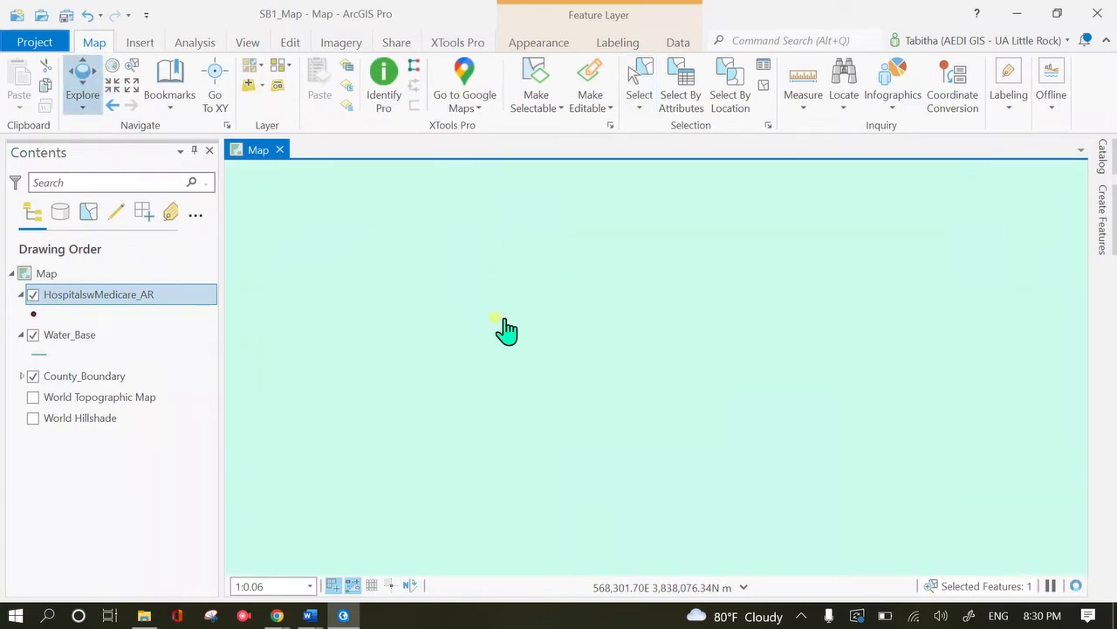
pyautogui.click(79, 71)
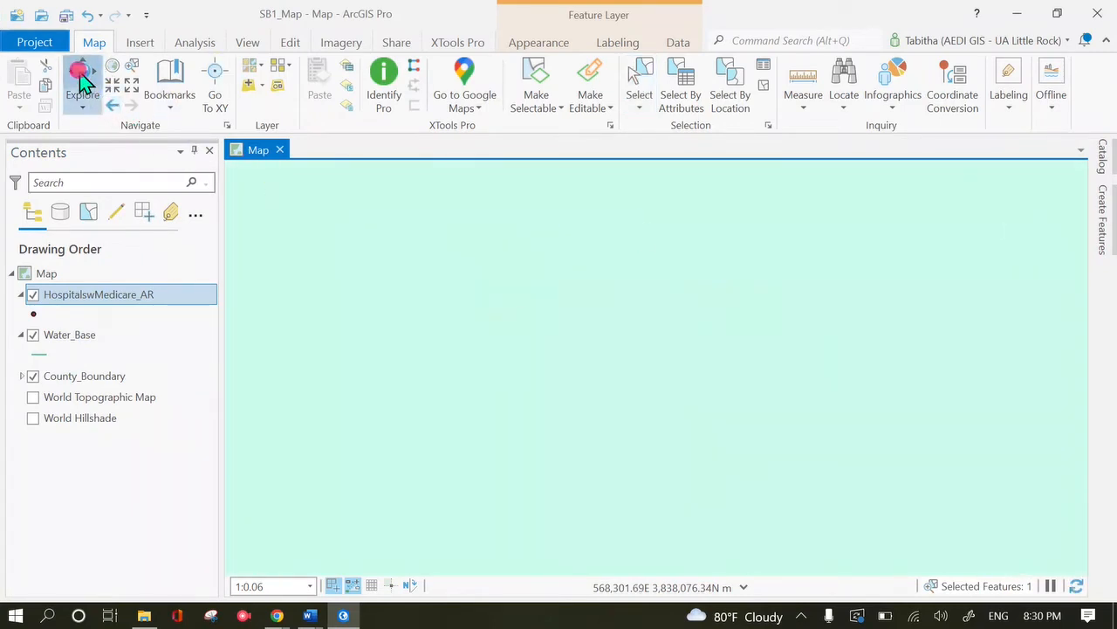
pyautogui.moveTo(509, 400)
pyautogui.mouseDown()
pyautogui.moveTo(646, 448)
pyautogui.moveTo(953, 359)
pyautogui.mouseUp()
pyautogui.moveTo(669, 359)
pyautogui.mouseDown()
pyautogui.moveTo(511, 456)
pyautogui.moveTo(711, 355)
pyautogui.mouseUp()
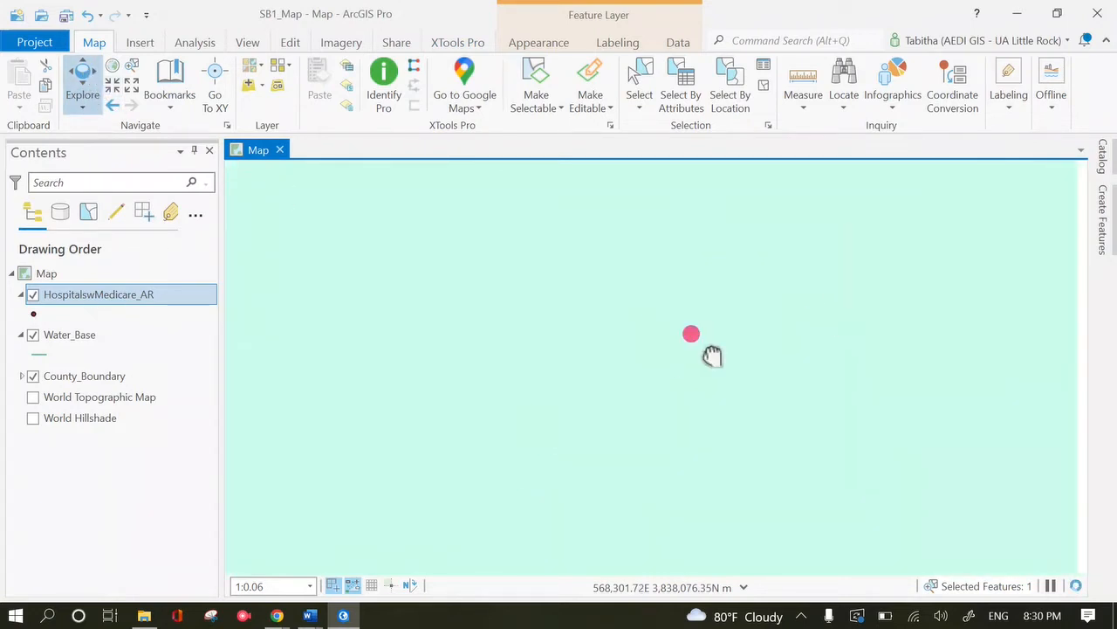
pyautogui.rightClick(96, 296)
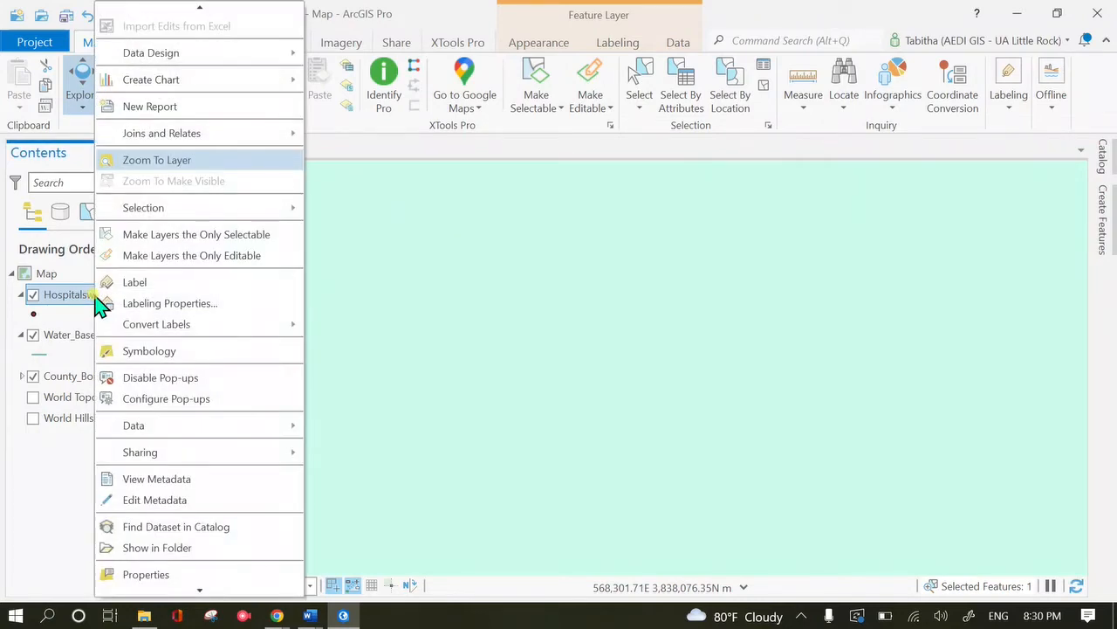
pyautogui.click(142, 159)
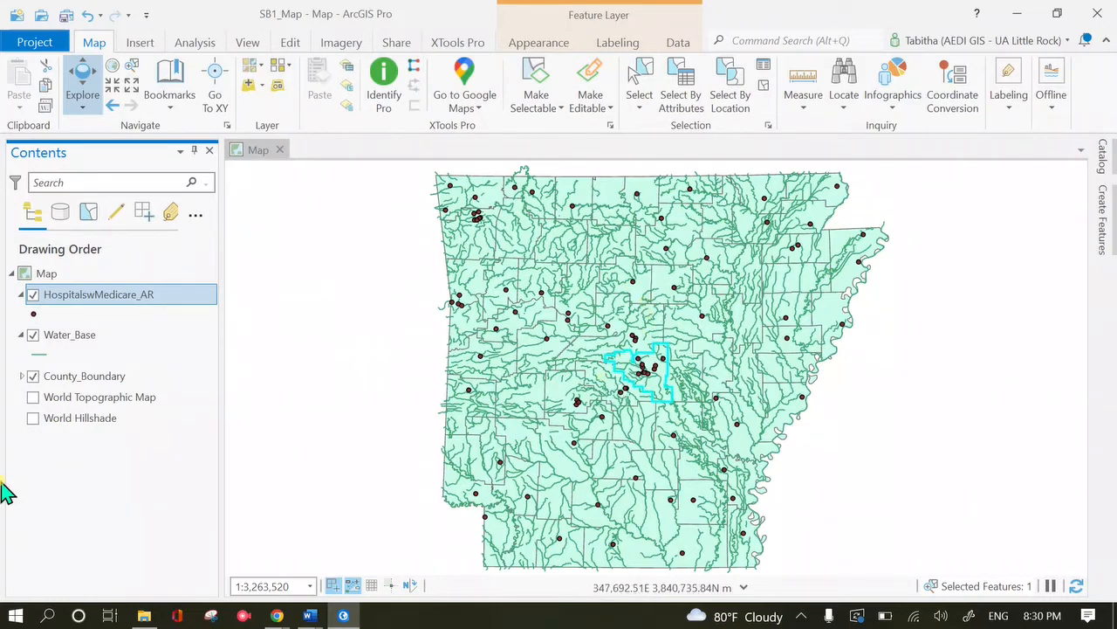
pyautogui.click(762, 86)
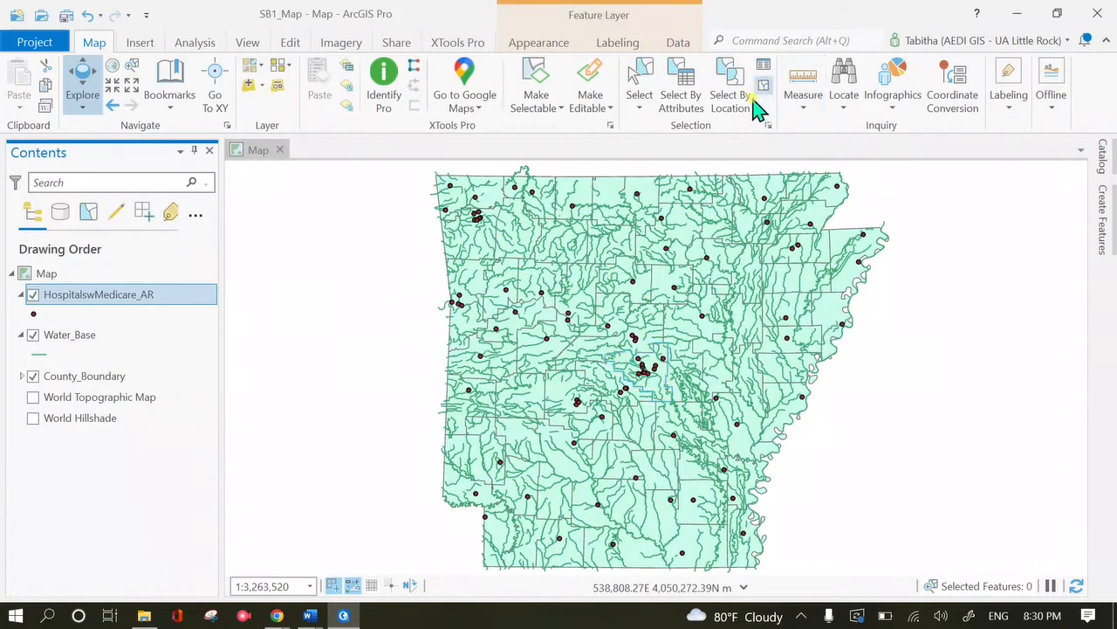
# Try selecting features in eastern Arkansas with the Select tool, clearing the selection after each attempt.
pyautogui.click(638, 83)
pyautogui.moveTo(796, 384); pyautogui.dragTo(830, 437)
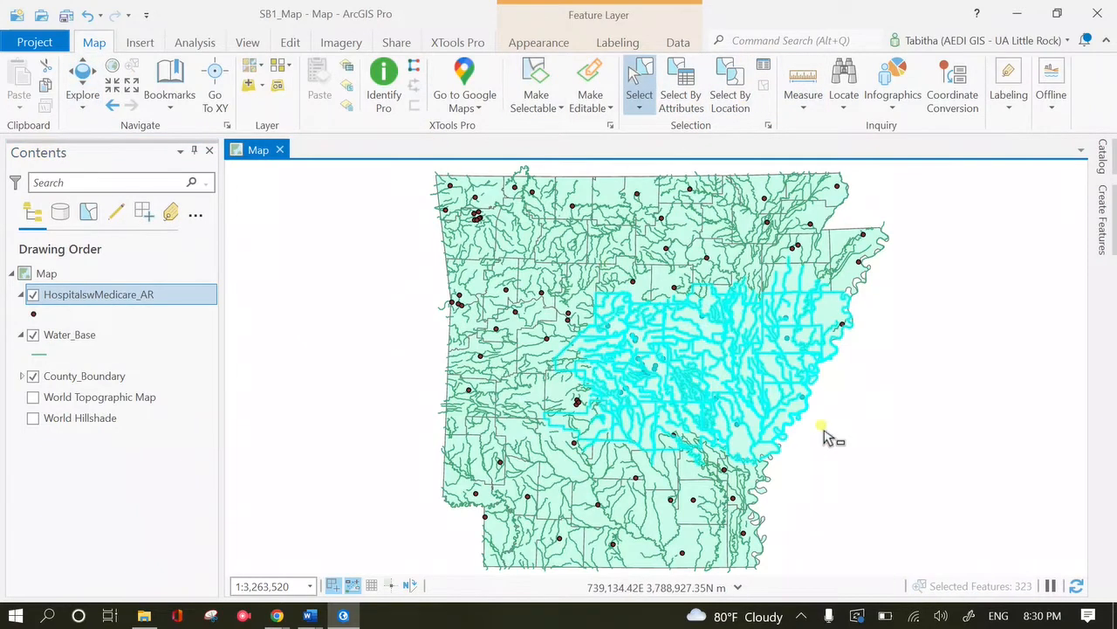
pyautogui.click(763, 87)
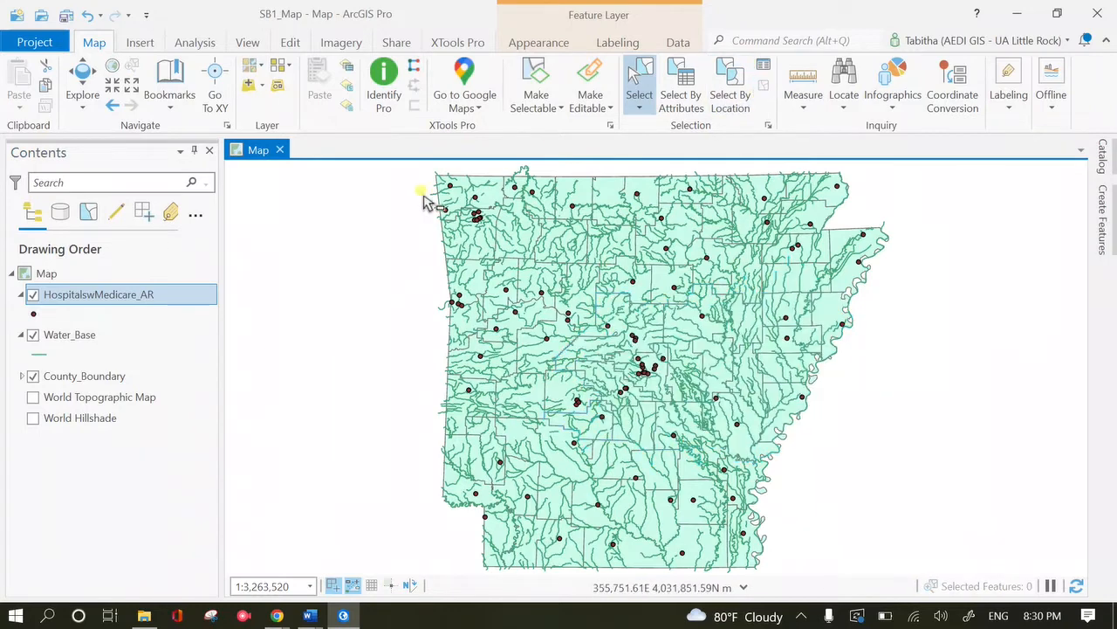
pyautogui.moveTo(492, 358); pyautogui.dragTo(387, 300)
pyautogui.moveTo(733, 371); pyautogui.dragTo(716, 357)
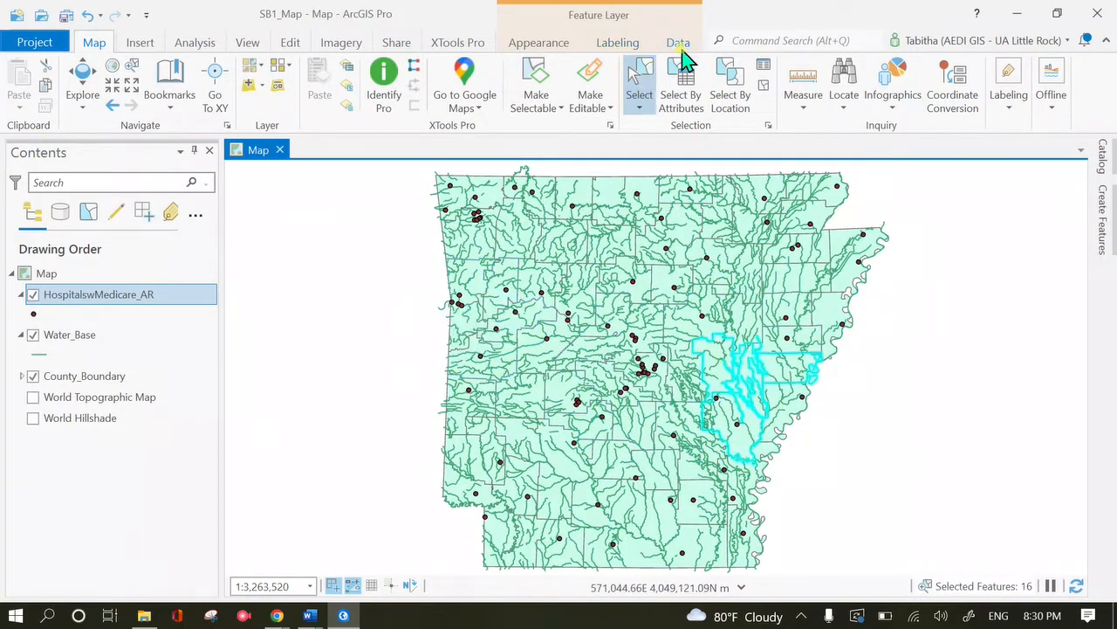
pyautogui.click(764, 88)
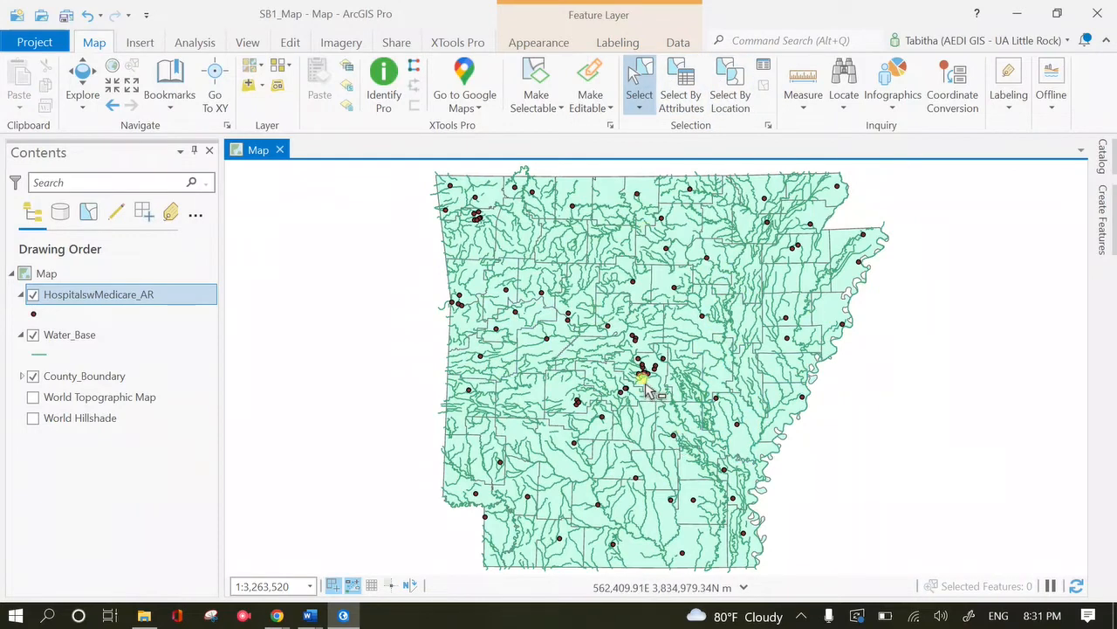
# Activate the Explore tool and check its options for which layers show pop-ups.
pyautogui.click(85, 81)
pyautogui.click(83, 106)
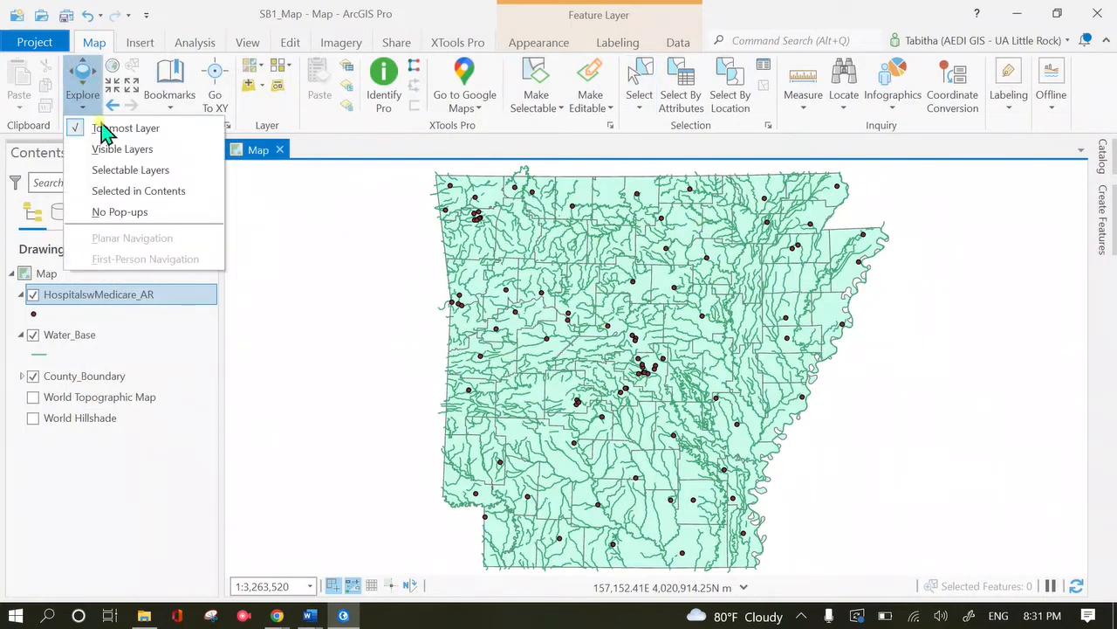
pyautogui.click(84, 75)
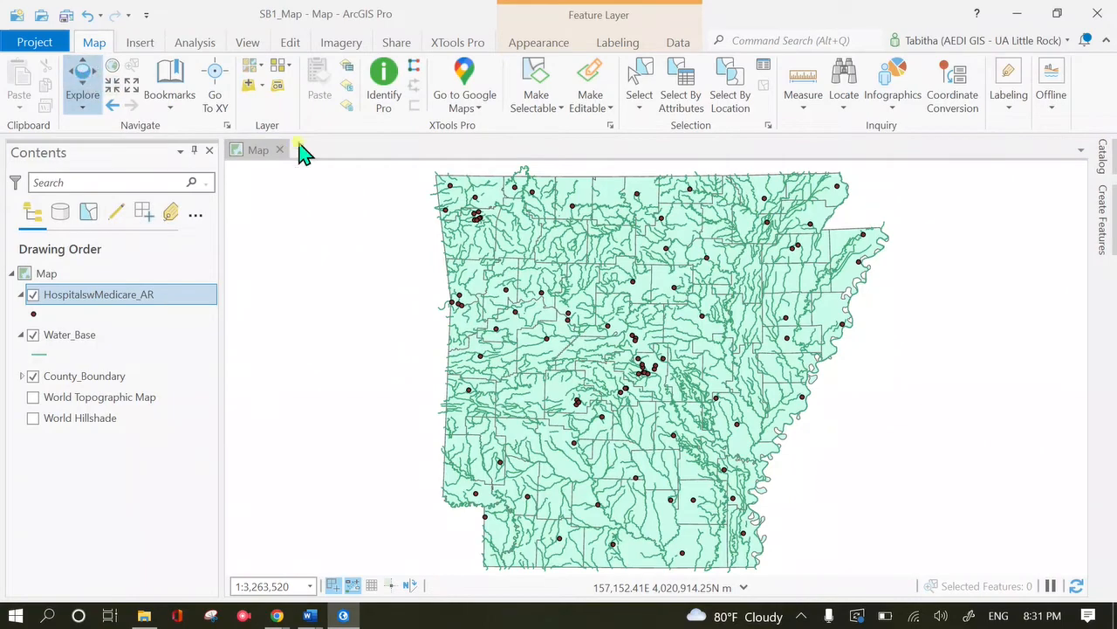
# Navigate around central Arkansas with the Explore tool and return to the full extent of the HospitalswMedicare_AR layer.
pyautogui.moveTo(626, 371); pyautogui.dragTo(621, 365)
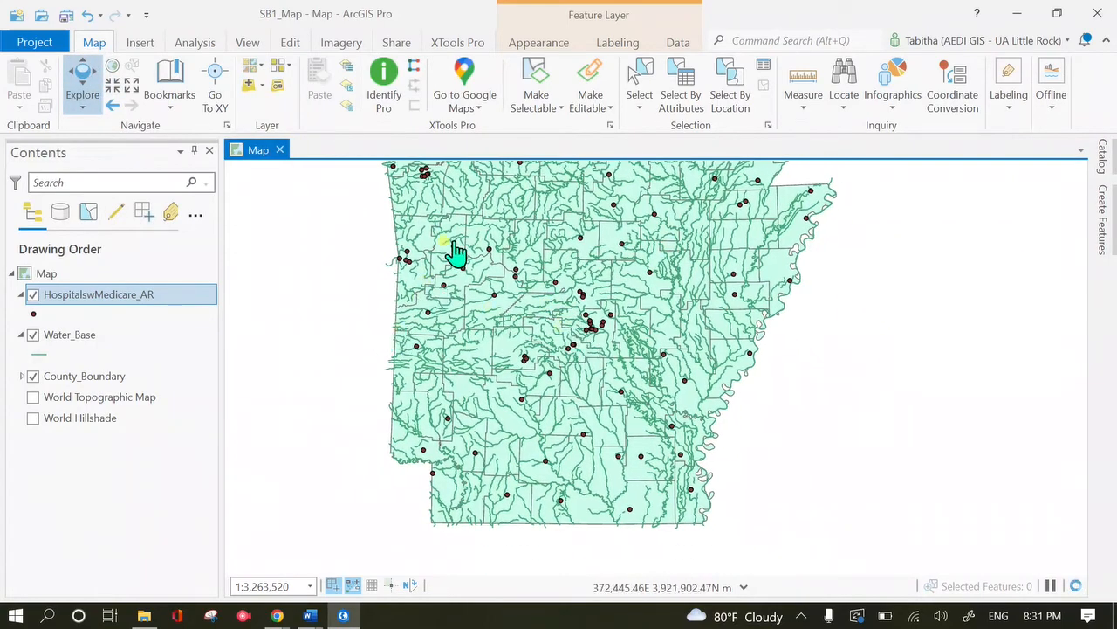
pyautogui.moveTo(504, 289); pyautogui.dragTo(518, 430)
pyautogui.scroll(5, 599, 394)
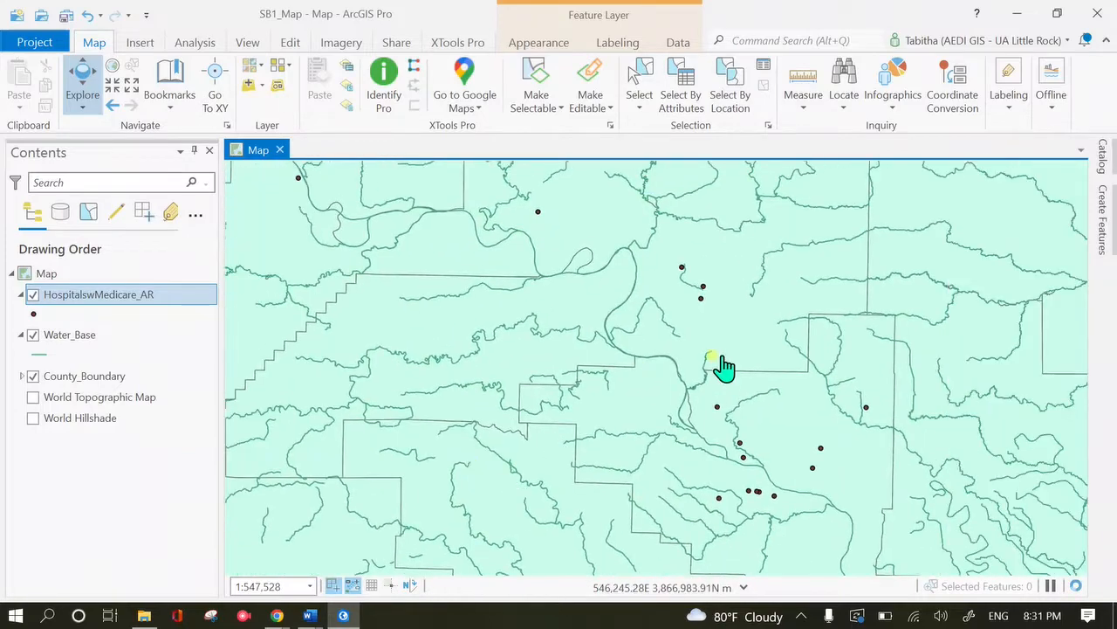
pyautogui.moveTo(722, 365); pyautogui.dragTo(520, 207)
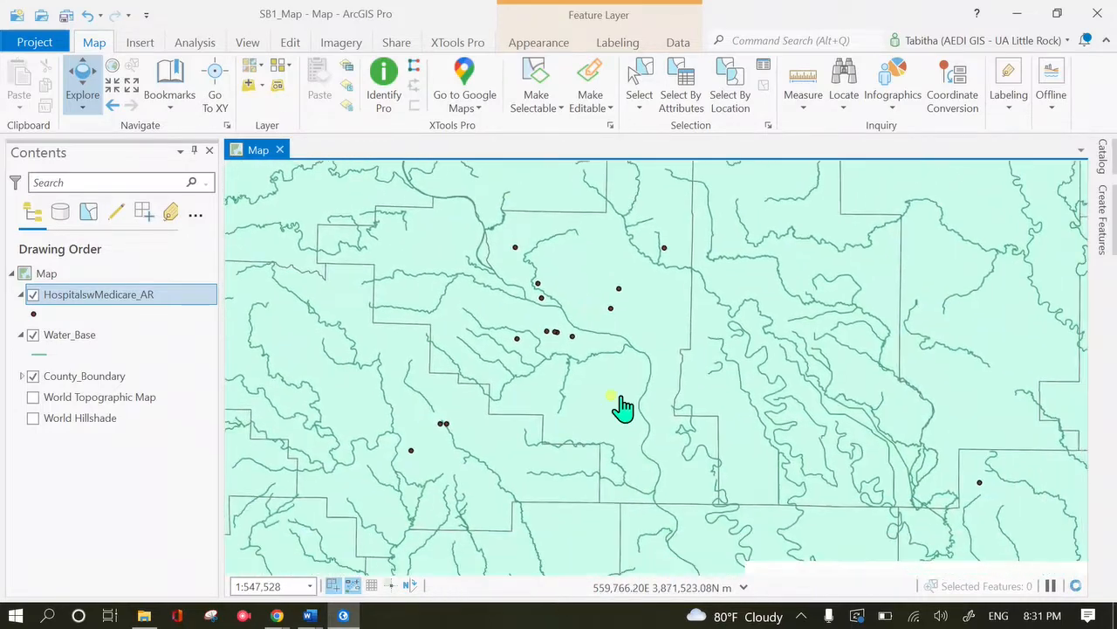
pyautogui.moveTo(668, 419); pyautogui.dragTo(724, 379)
pyautogui.moveTo(535, 360); pyautogui.dragTo(611, 368)
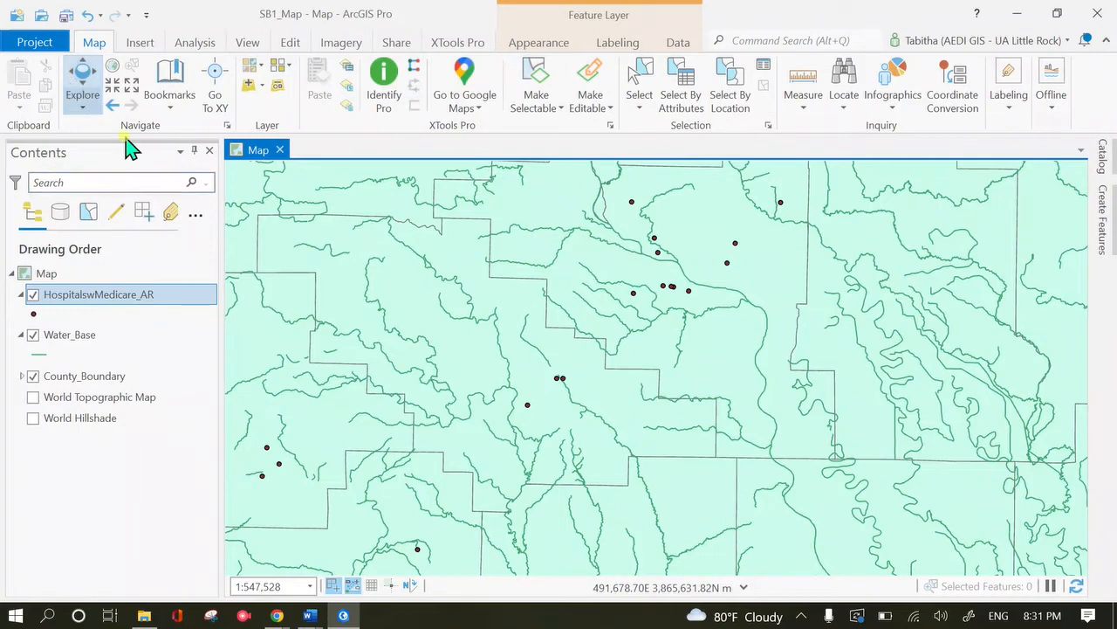
pyautogui.moveTo(322, 287); pyautogui.dragTo(262, 337)
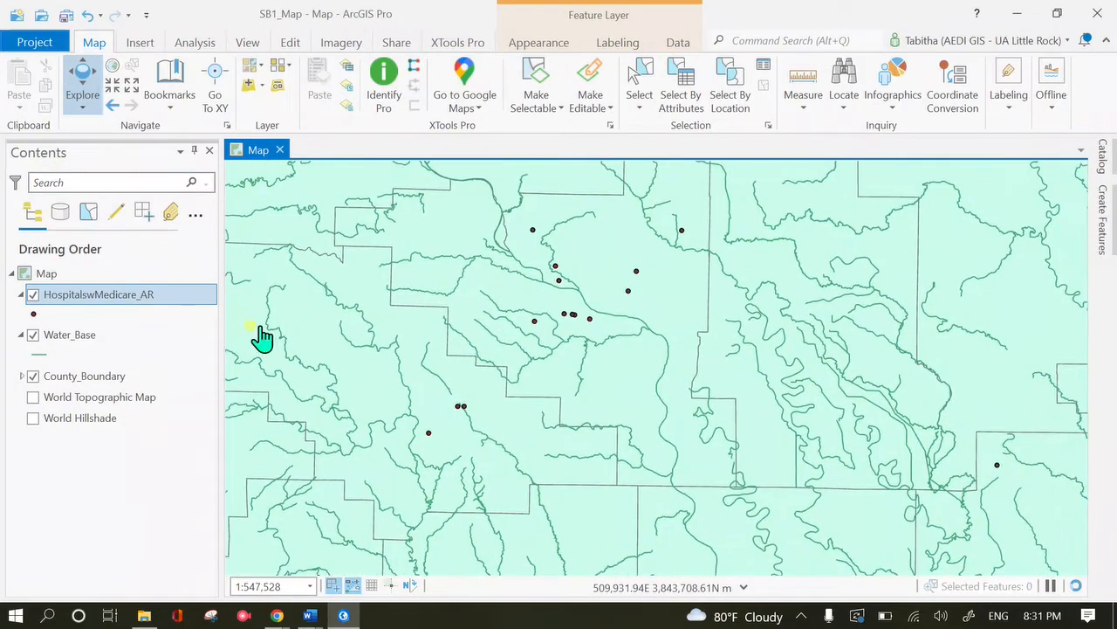
pyautogui.rightClick(91, 297)
pyautogui.click(131, 163)
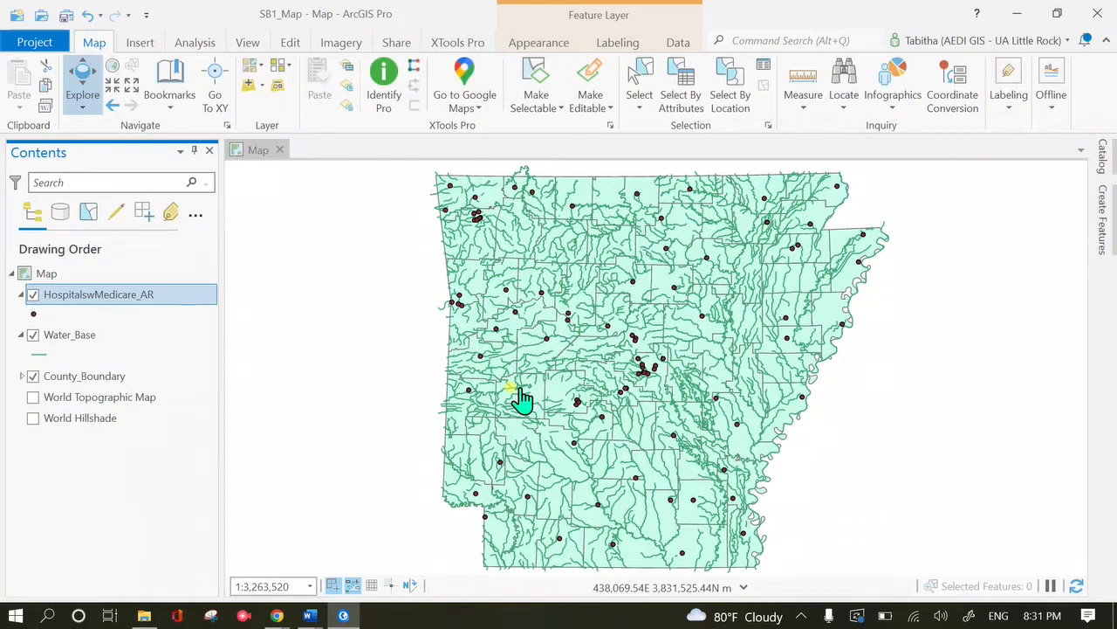
# Open the attribute table of the HospitalswMedicare_AR layer.
pyautogui.rightClick(72, 299)
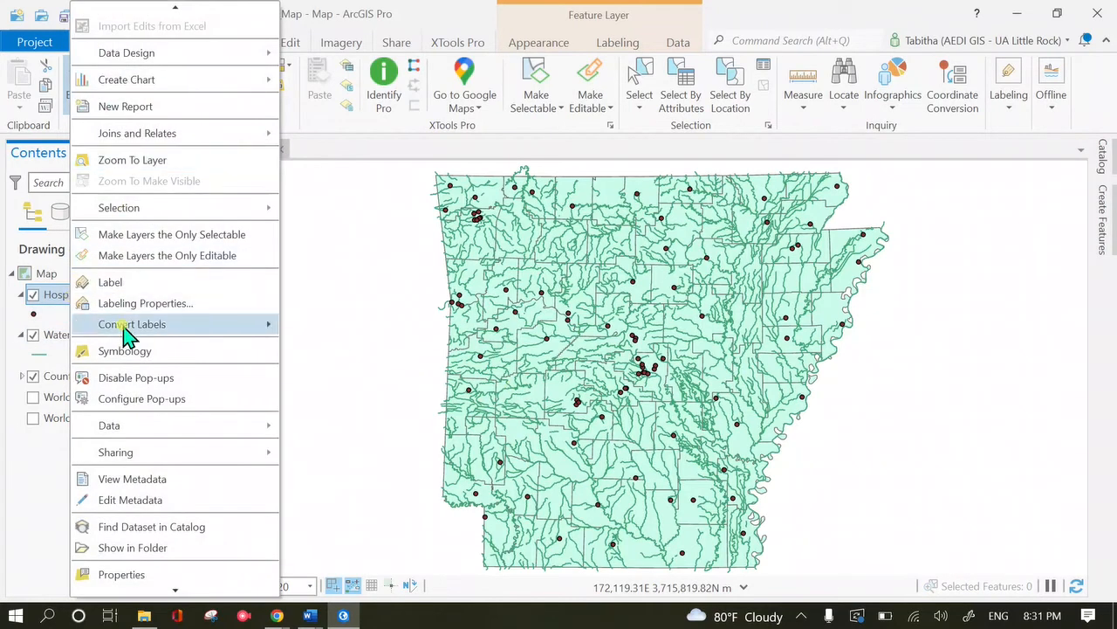
pyautogui.moveTo(124, 327)
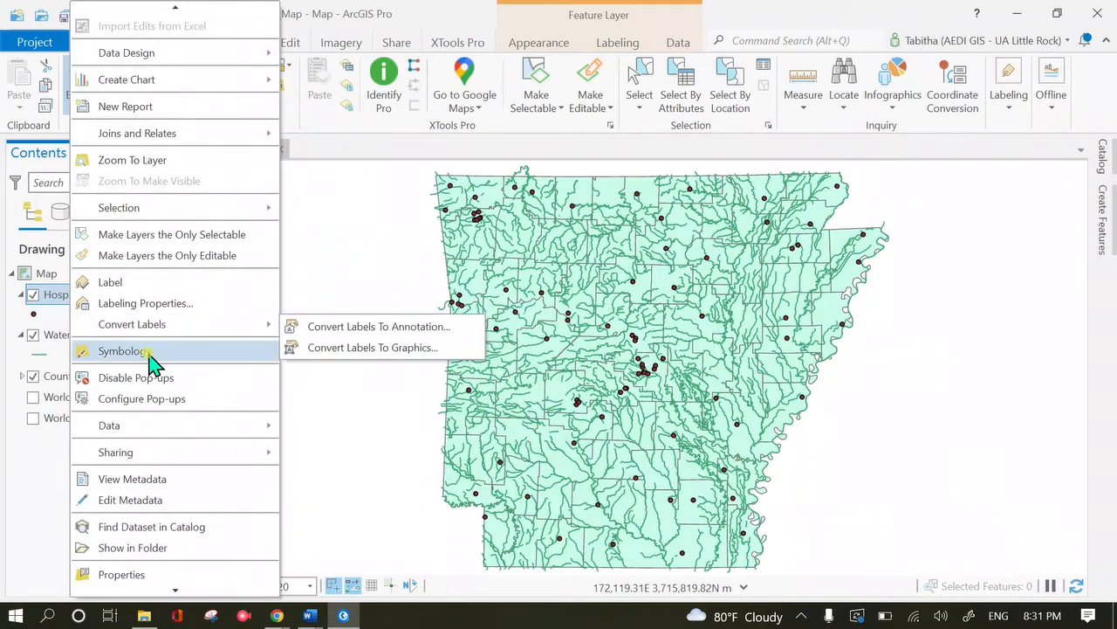
pyautogui.scroll(4, 231, 309)
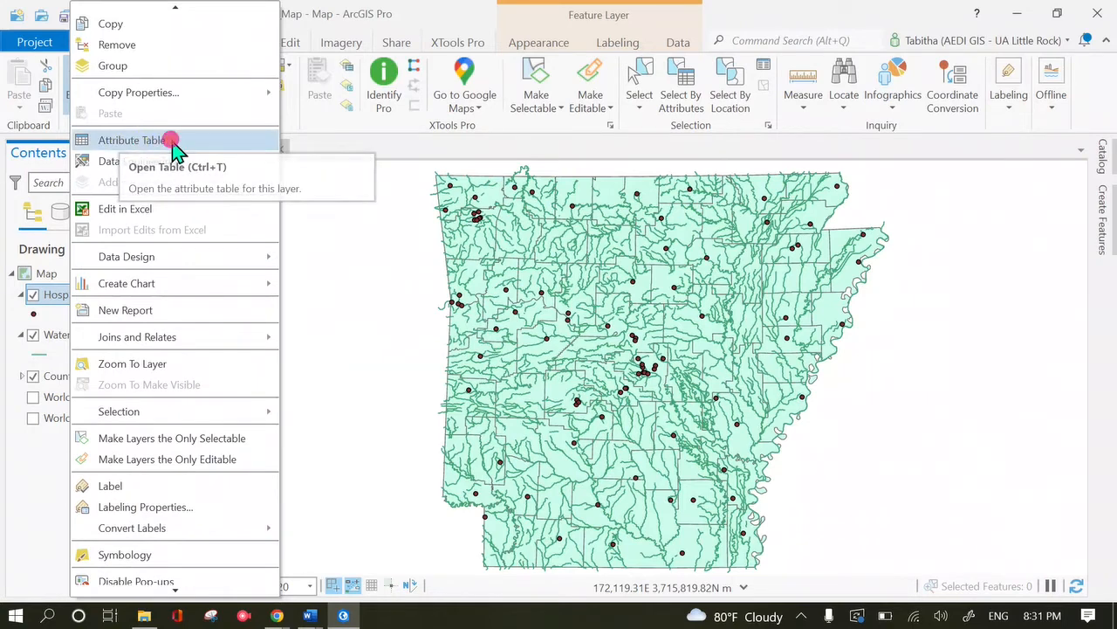
pyautogui.click(171, 141)
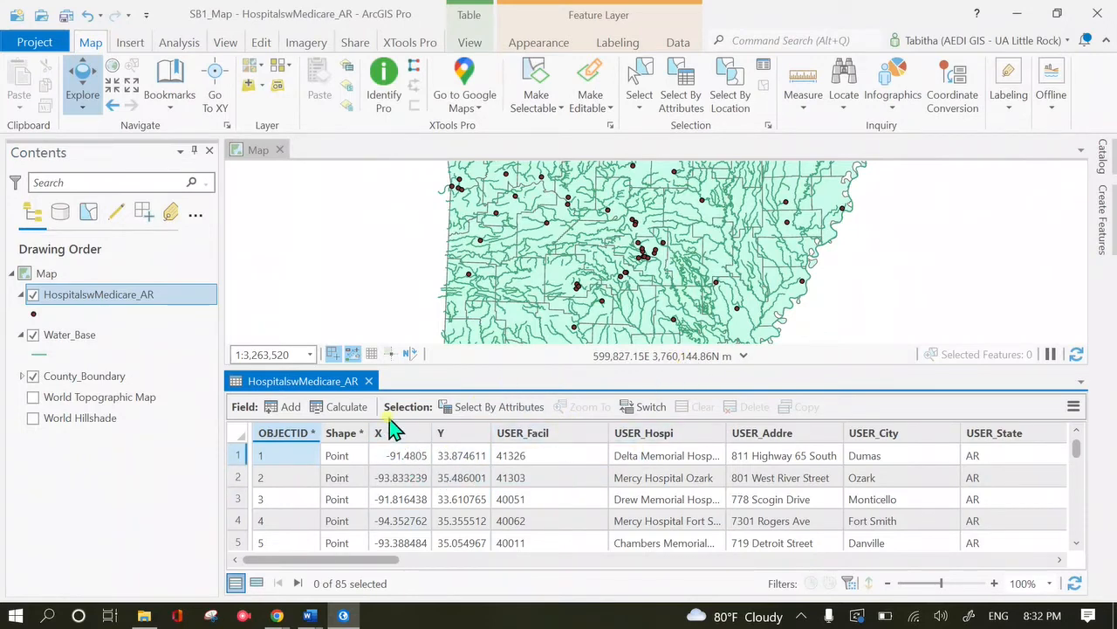
# Float the attribute table as a separate window, widen it, and maximize and restore it.
pyautogui.moveTo(332, 384); pyautogui.dragTo(389, 210)
pyautogui.moveTo(129, 21); pyautogui.dragTo(153, 40)
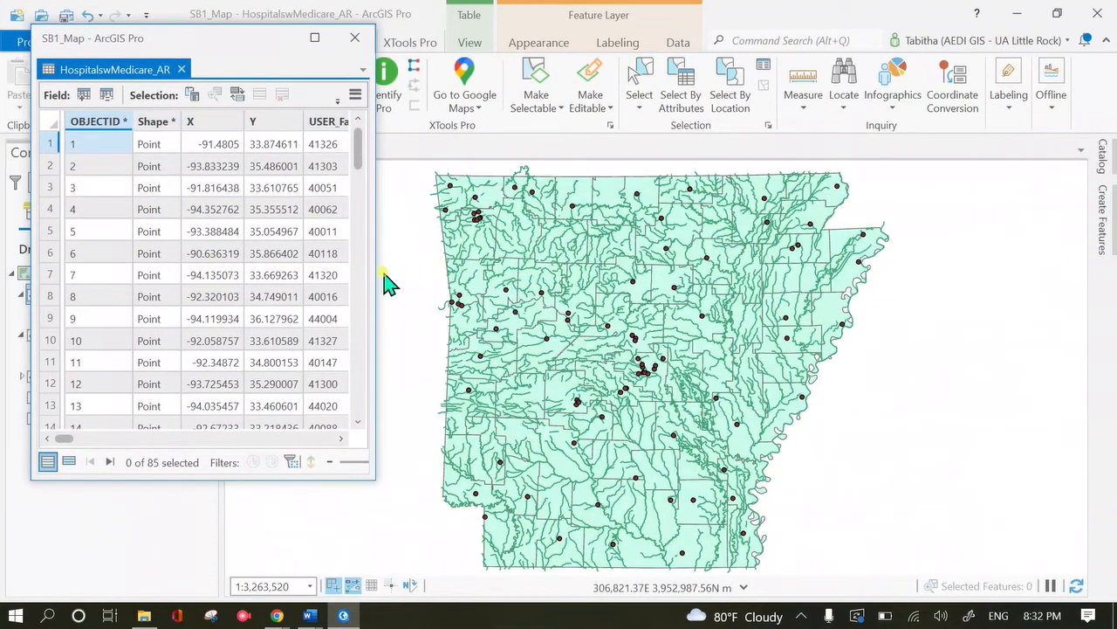
pyautogui.moveTo(380, 273); pyautogui.dragTo(552, 296)
pyautogui.click(493, 38)
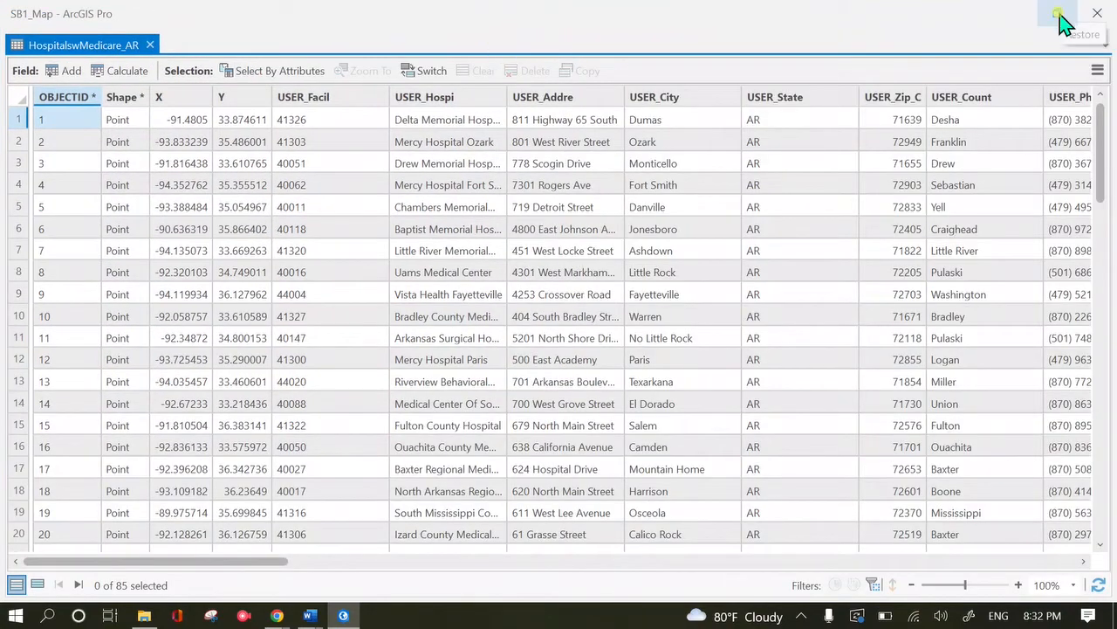
pyautogui.click(1058, 15)
# Dock the attribute table beside the map, move it back below the map and make it taller.
pyautogui.moveTo(393, 53); pyautogui.dragTo(690, 375)
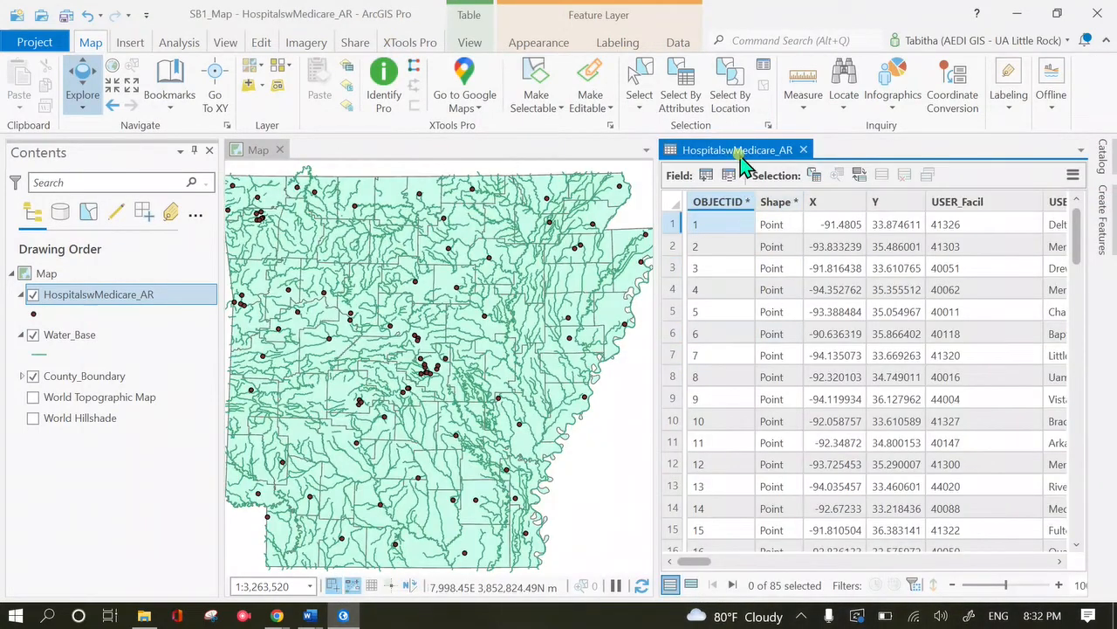
pyautogui.moveTo(743, 151); pyautogui.dragTo(659, 410)
pyautogui.doubleClick(660, 408)
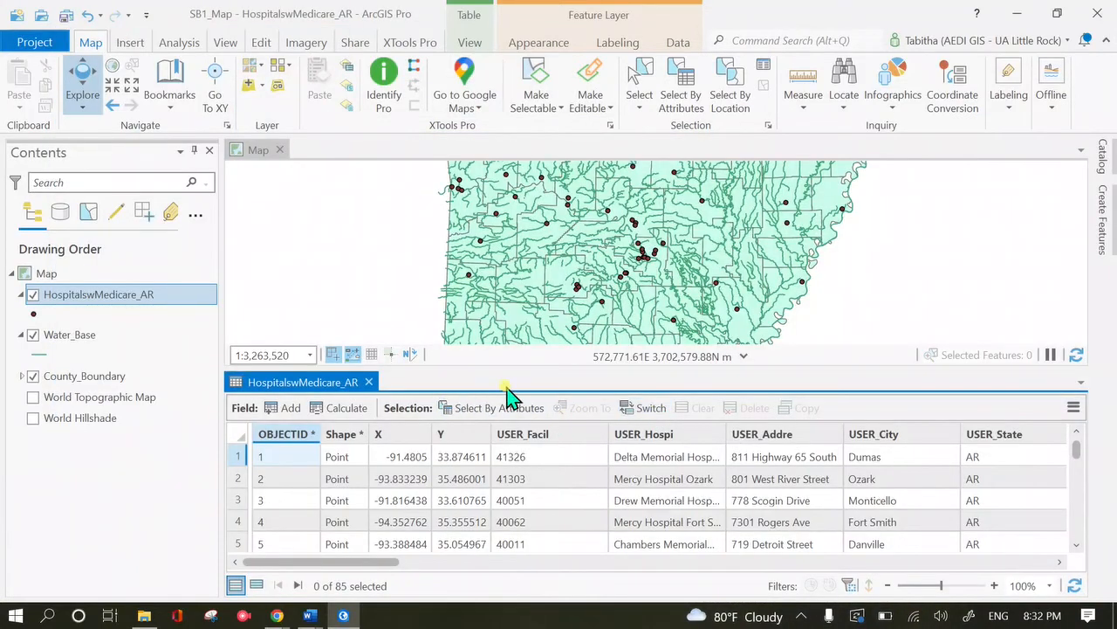
pyautogui.moveTo(544, 368); pyautogui.dragTo(533, 316)
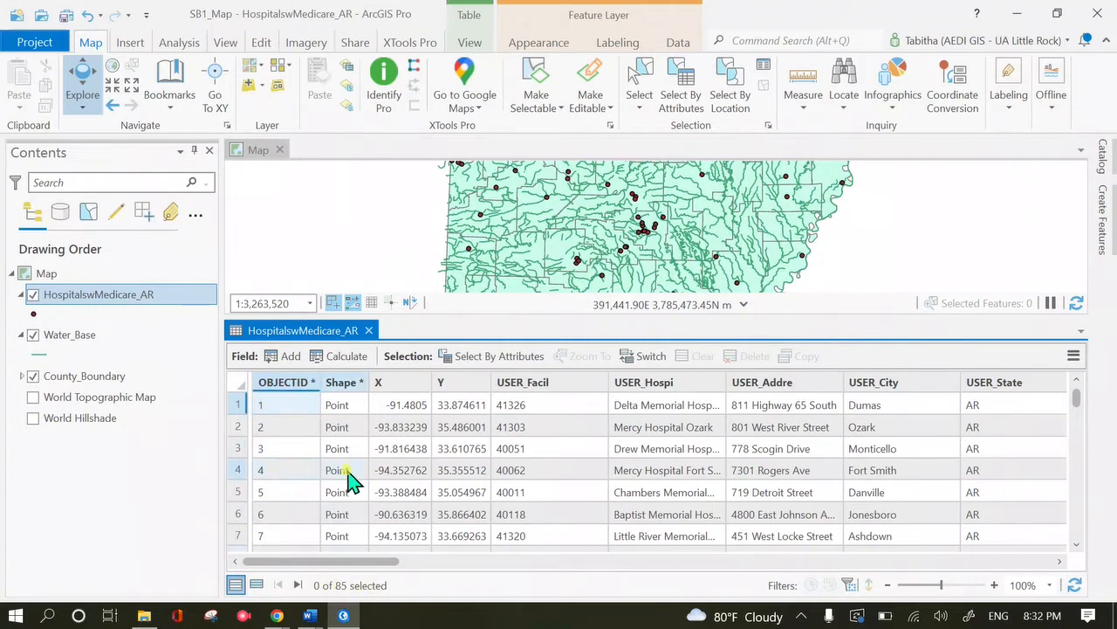
# Examine the attribute table's columns across its width, including the field details of USER_Hospi.
pyautogui.moveTo(355, 561); pyautogui.dragTo(330, 564)
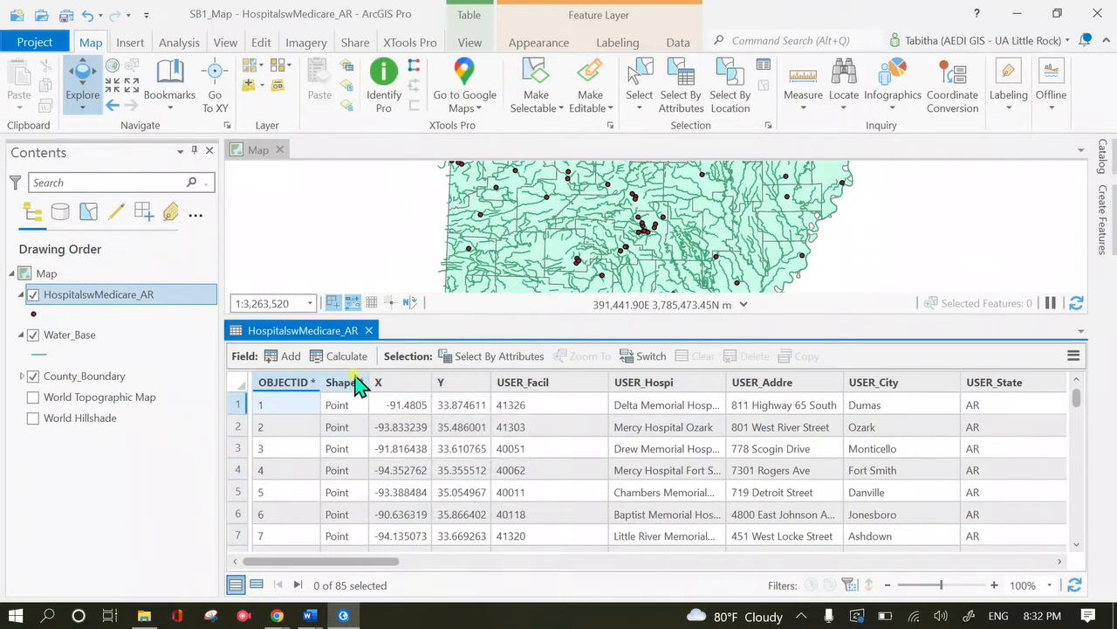
pyautogui.moveTo(387, 562)
pyautogui.mouseDown()
pyautogui.moveTo(413, 568)
pyautogui.moveTo(352, 555)
pyautogui.moveTo(373, 572)
pyautogui.moveTo(400, 570)
pyautogui.mouseUp()
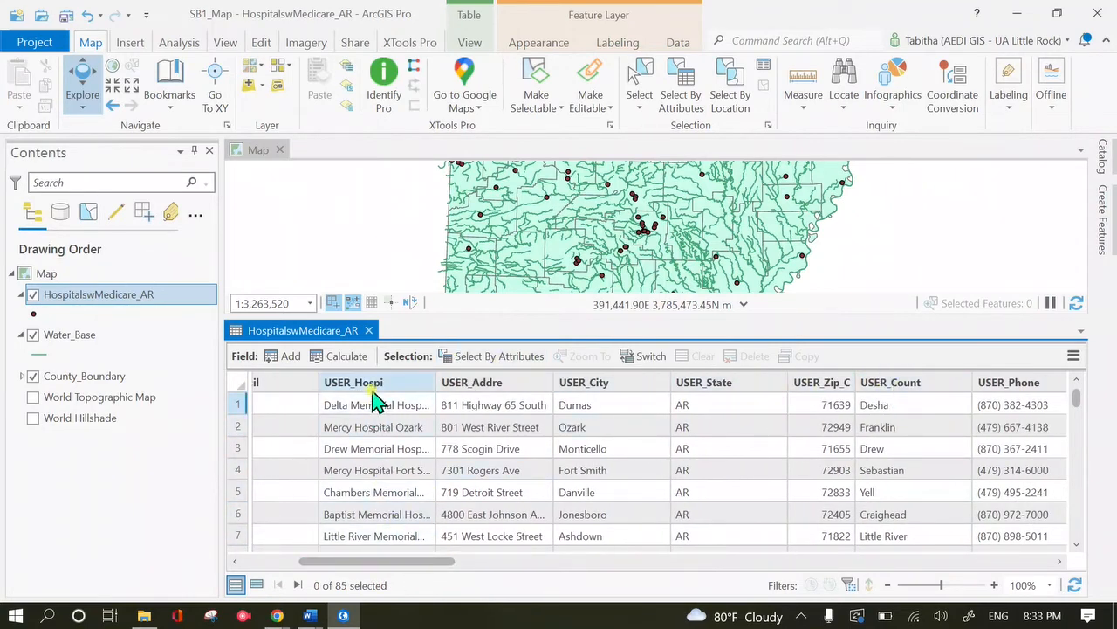
pyautogui.moveTo(376, 384)
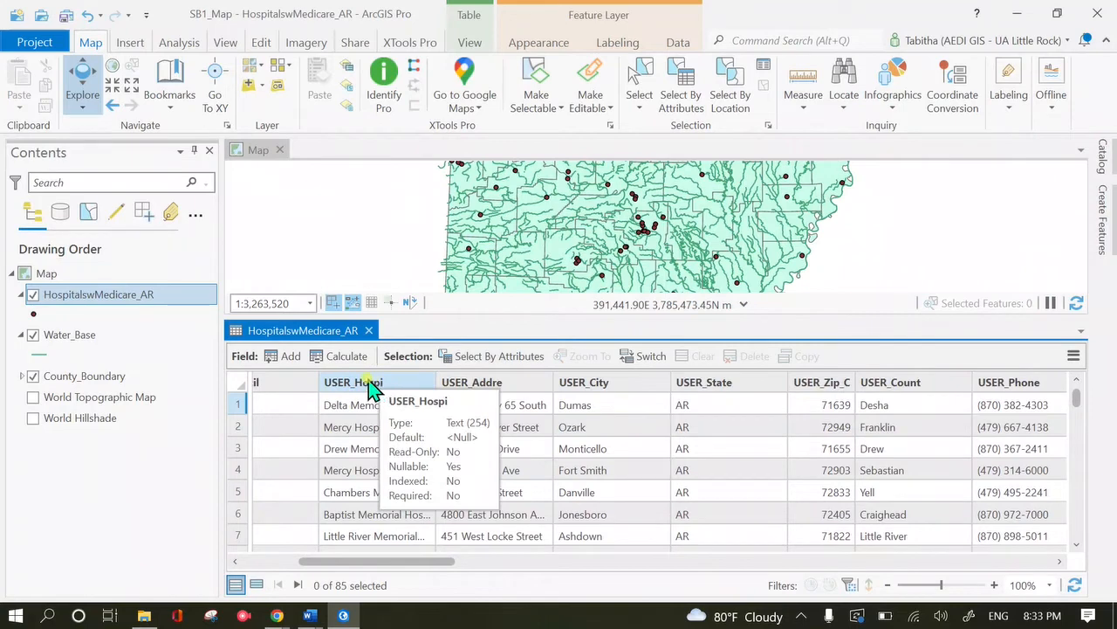
pyautogui.moveTo(424, 562); pyautogui.dragTo(398, 566)
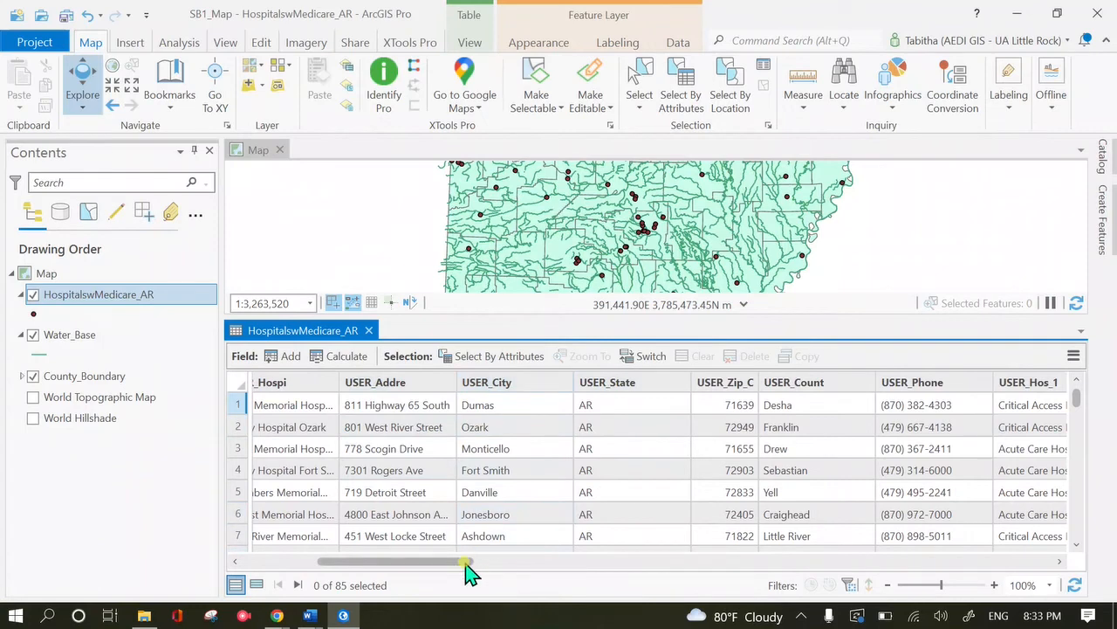
pyautogui.moveTo(471, 563); pyautogui.dragTo(256, 556)
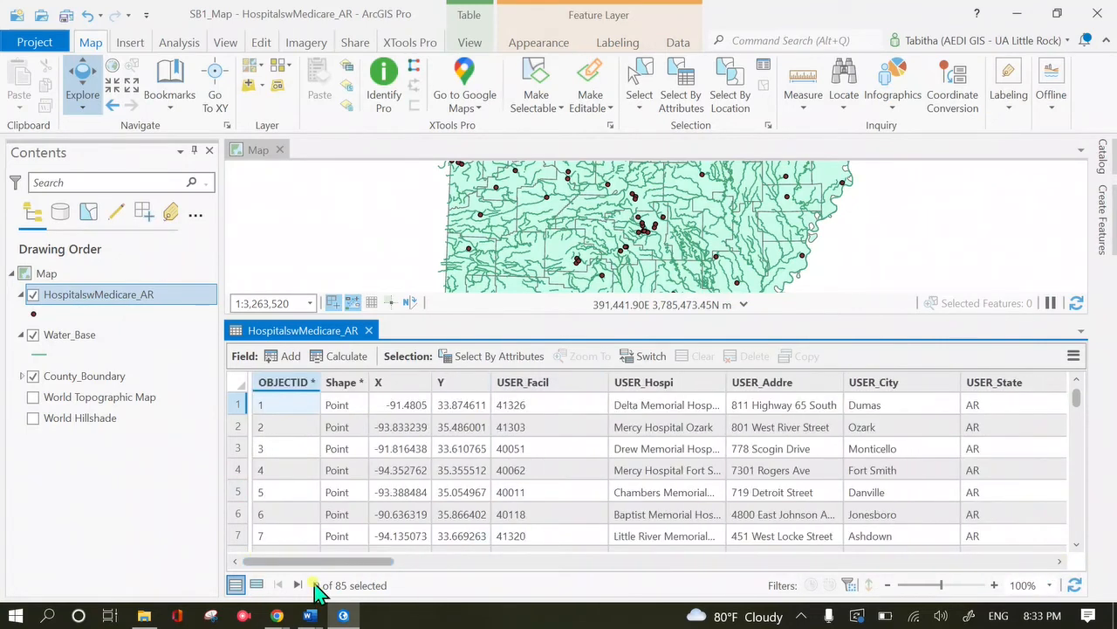
# Close the attribute table and turn on the World Topographic Map and World Hillshade layers.
pyautogui.click(371, 332)
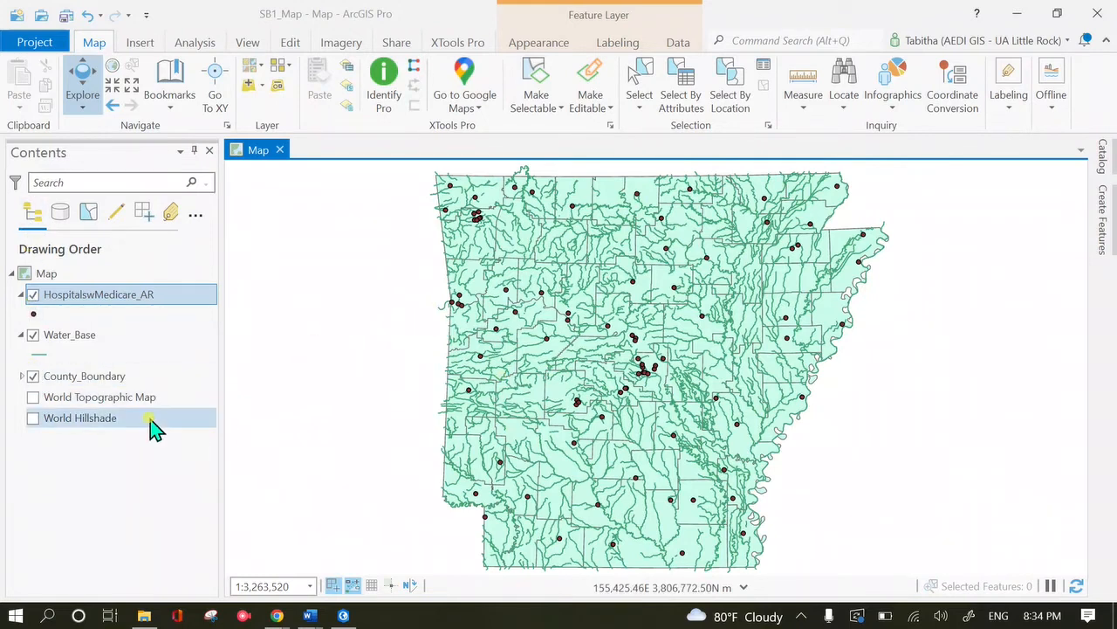
pyautogui.click(34, 397)
pyautogui.click(35, 417)
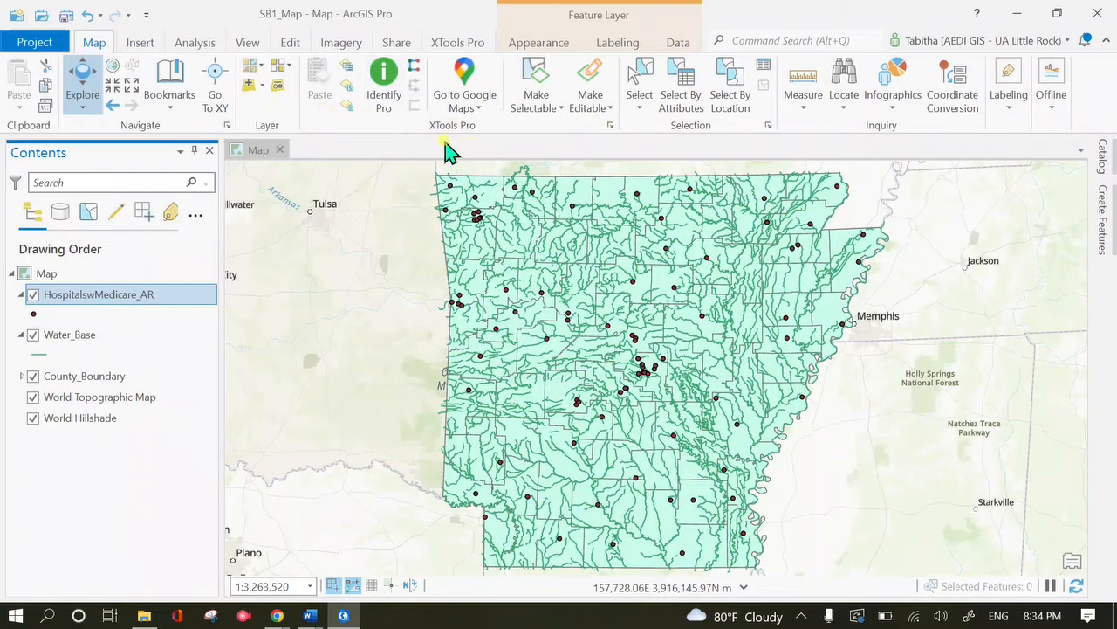
# Change the map's basemap to Dark Gray Canvas.
pyautogui.click(260, 68)
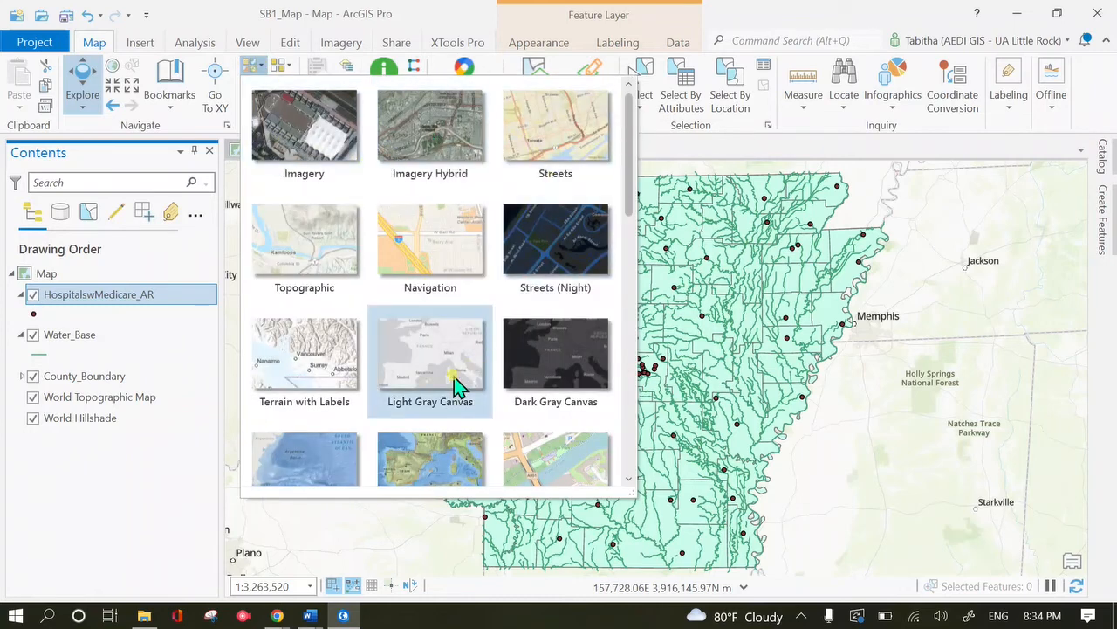
pyautogui.click(593, 384)
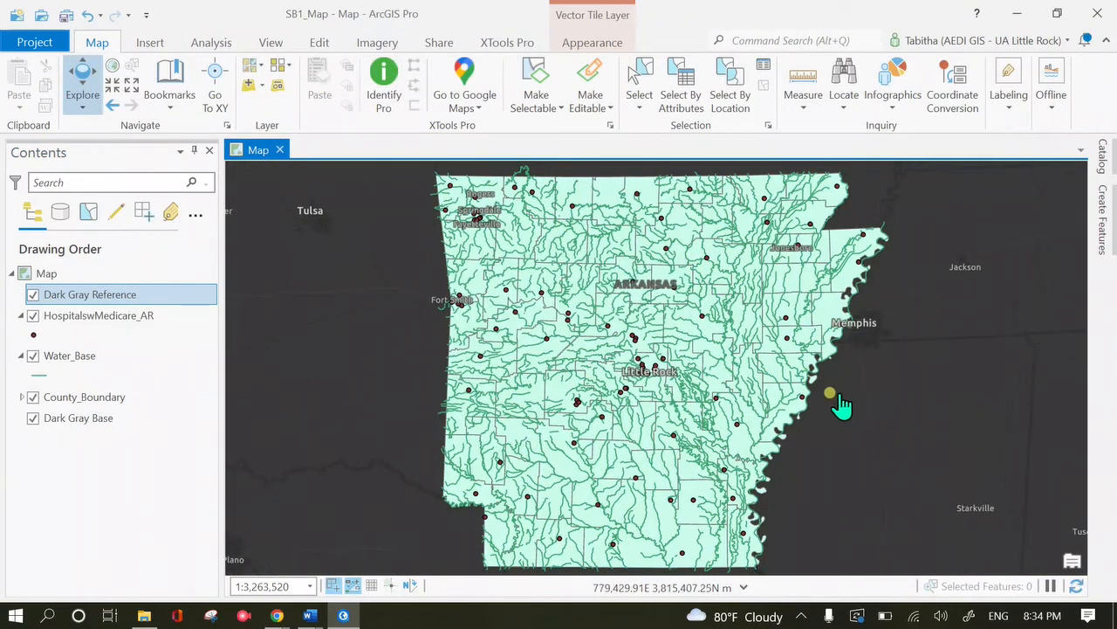
pyautogui.moveTo(830, 392); pyautogui.dragTo(773, 417)
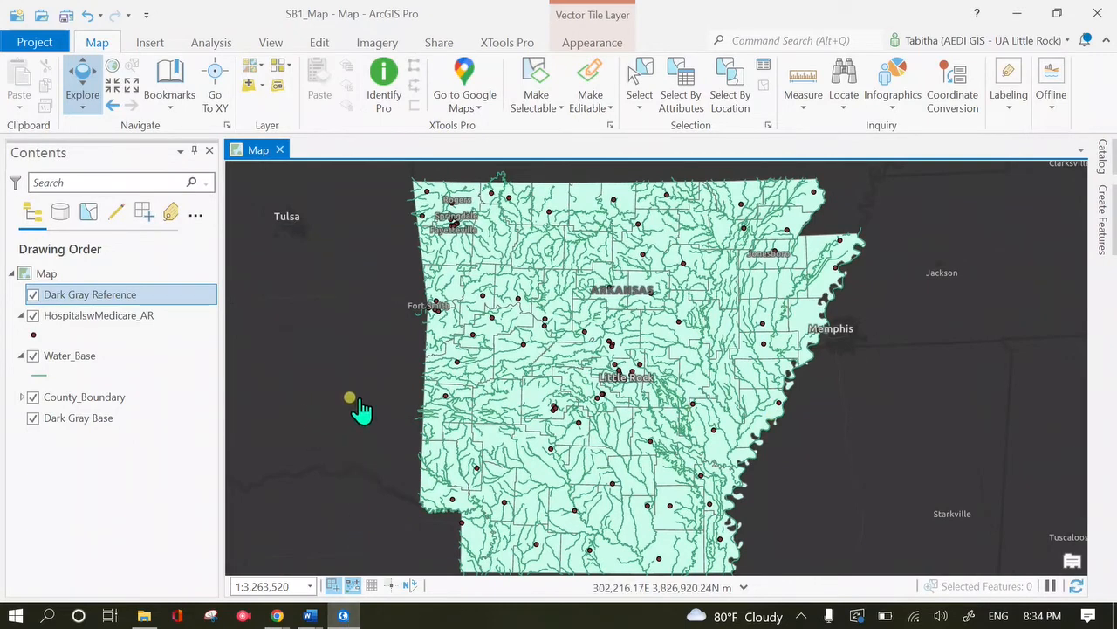
# Look through the available basemaps and switch the map's basemap to Light Gray Canvas.
pyautogui.click(255, 70)
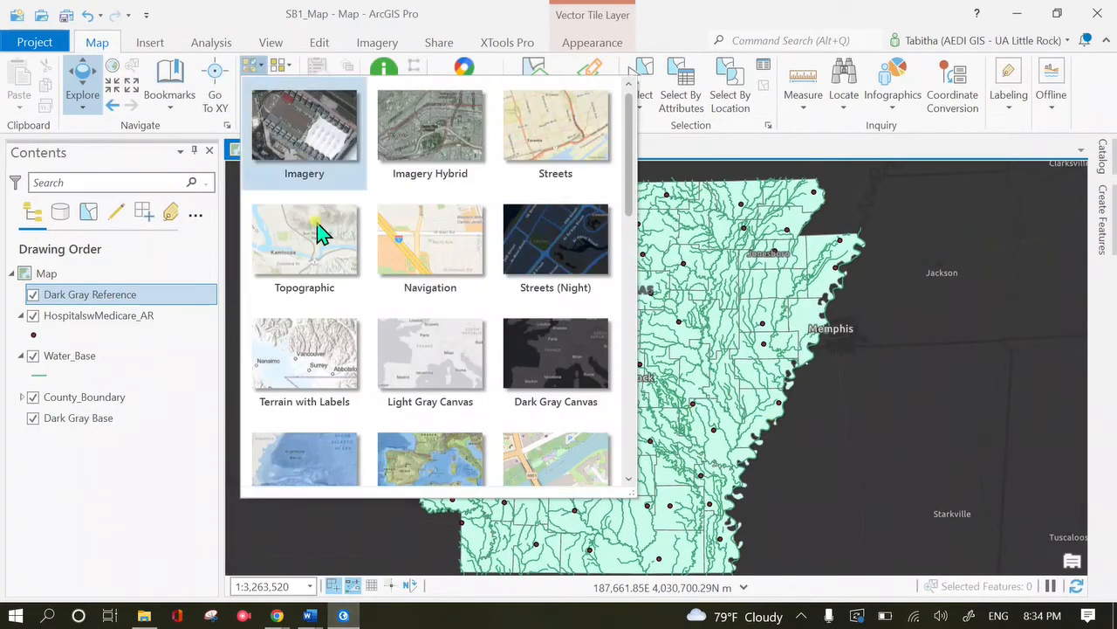
pyautogui.scroll(-5, 471, 330)
pyautogui.scroll(2, 471, 330)
pyautogui.scroll(-4, 472, 330)
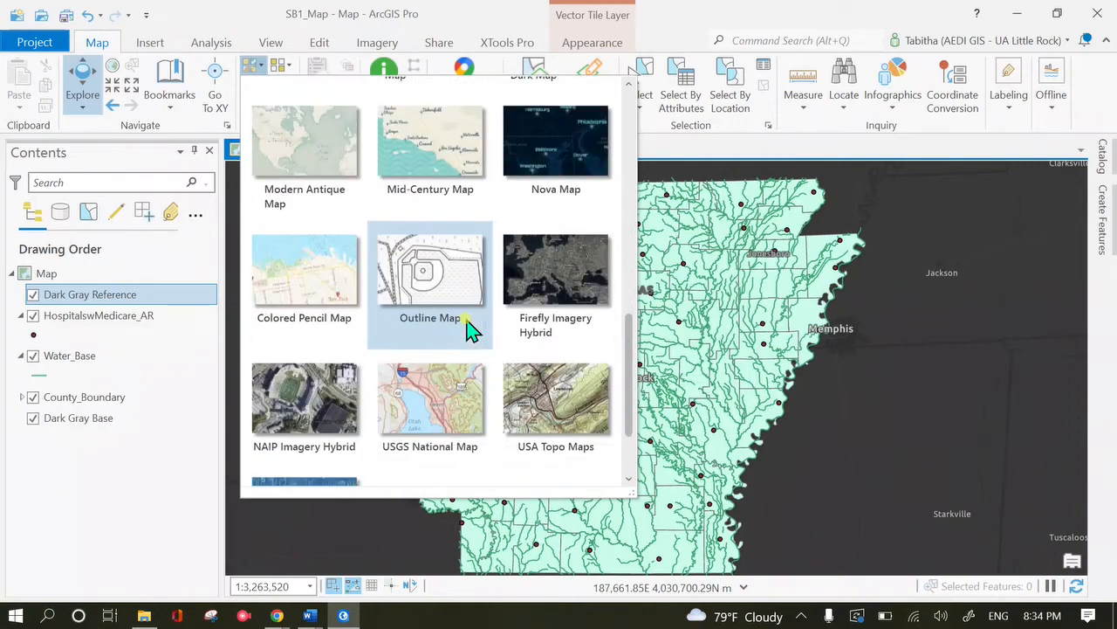
pyautogui.scroll(5, 471, 330)
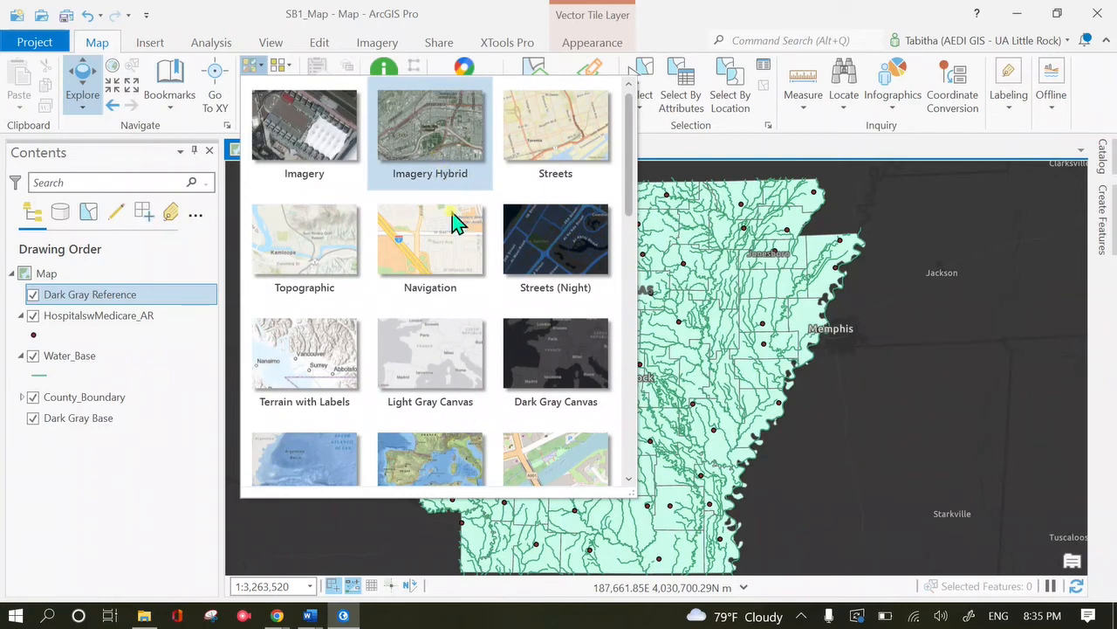
pyautogui.click(431, 333)
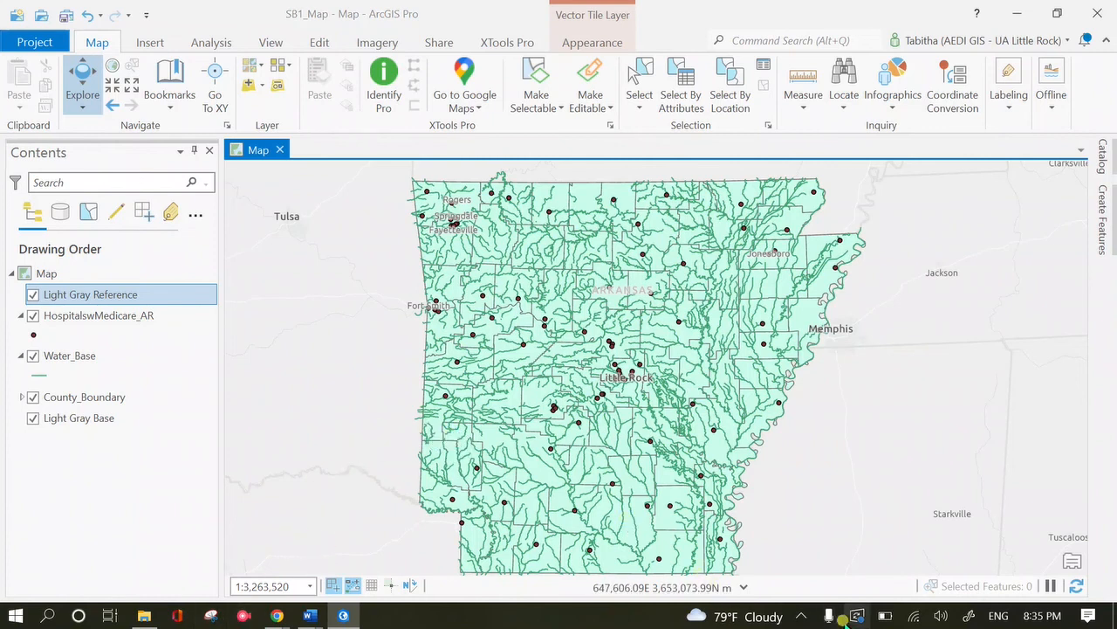
pyautogui.click(801, 616)
pyautogui.click(828, 586)
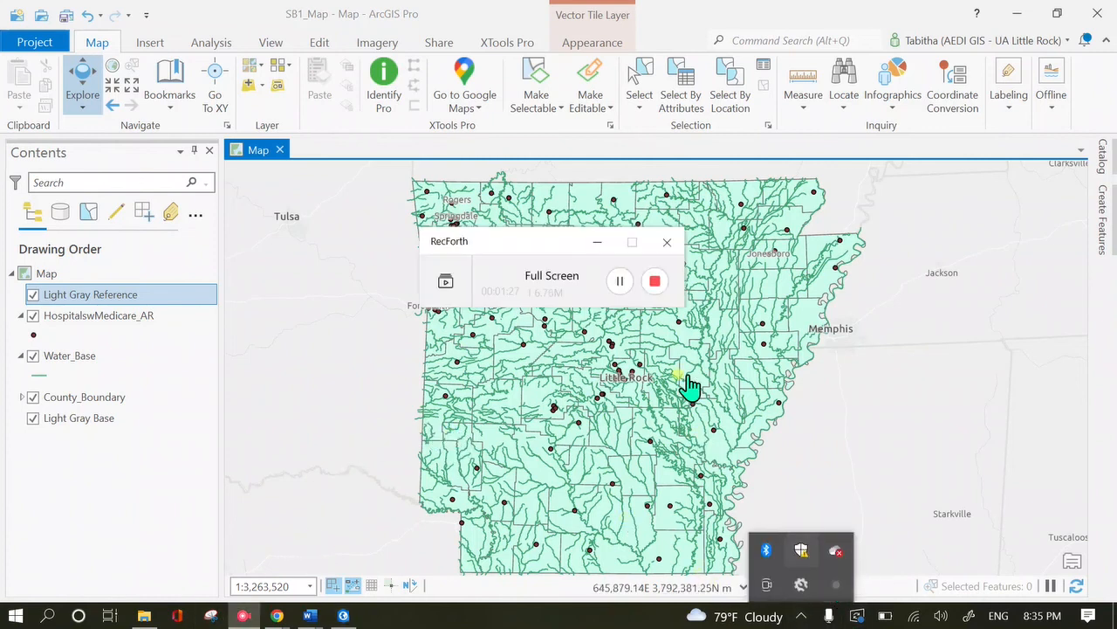